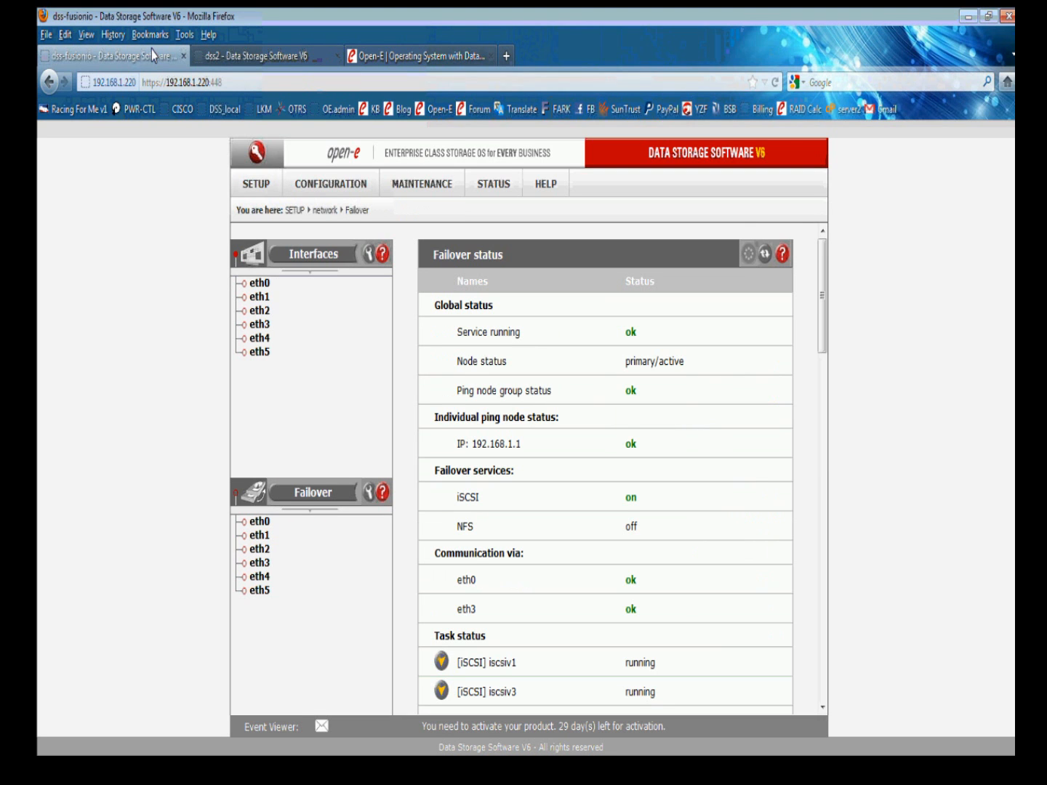
- Add the iSCSI task iscsiv2 to the failover tasks, apply the change and accept the performance warning
{"action": "scroll", "coordinate": [411, 336], "scroll_direction": "down", "scroll_amount": 5}
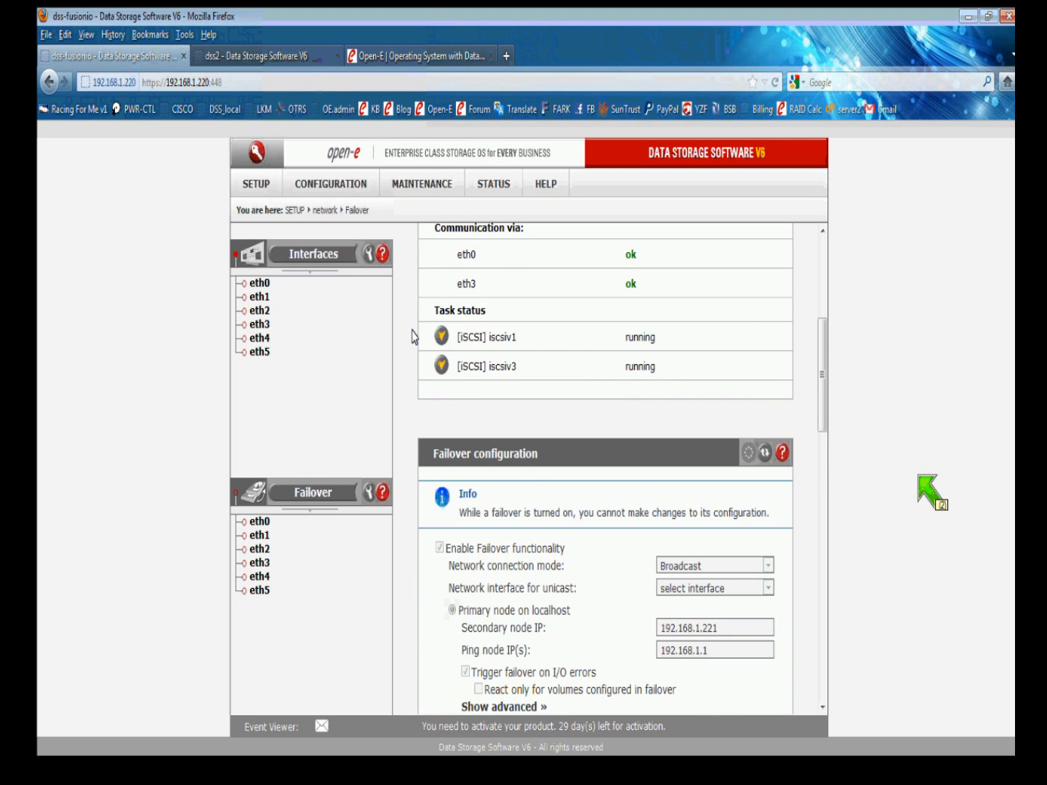
{"action": "scroll", "coordinate": [412, 336], "scroll_direction": "down", "scroll_amount": 10}
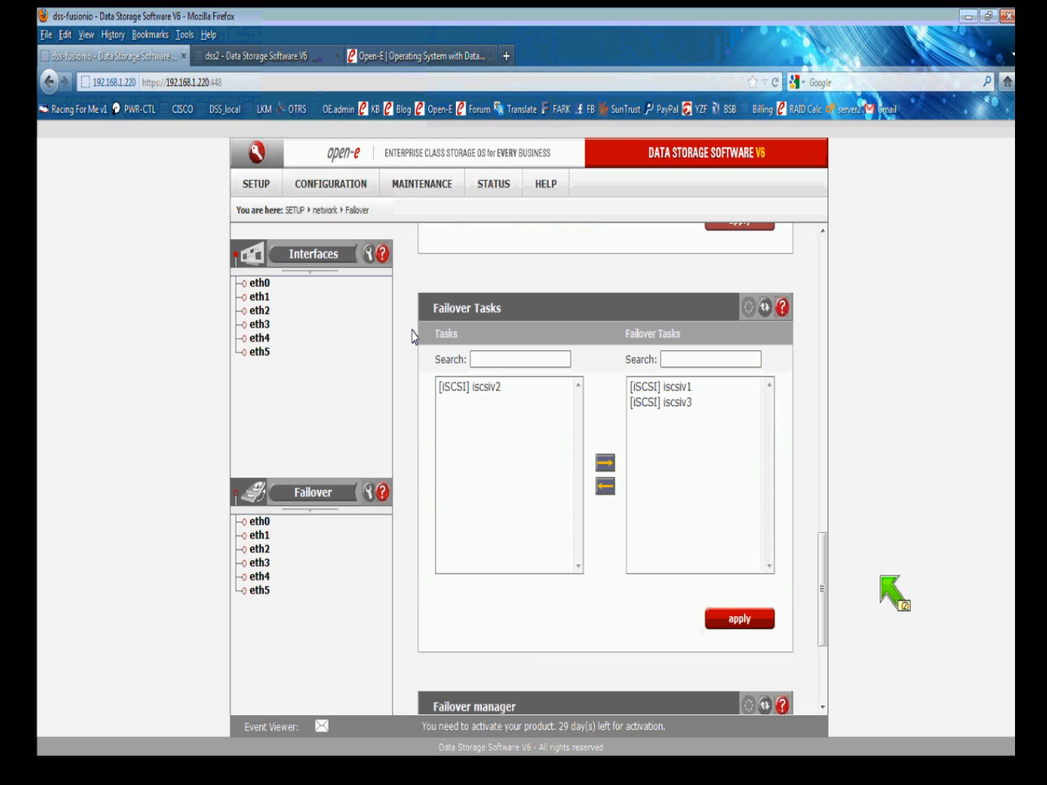
{"action": "left_click", "coordinate": [472, 386]}
{"action": "left_click", "coordinate": [606, 462]}
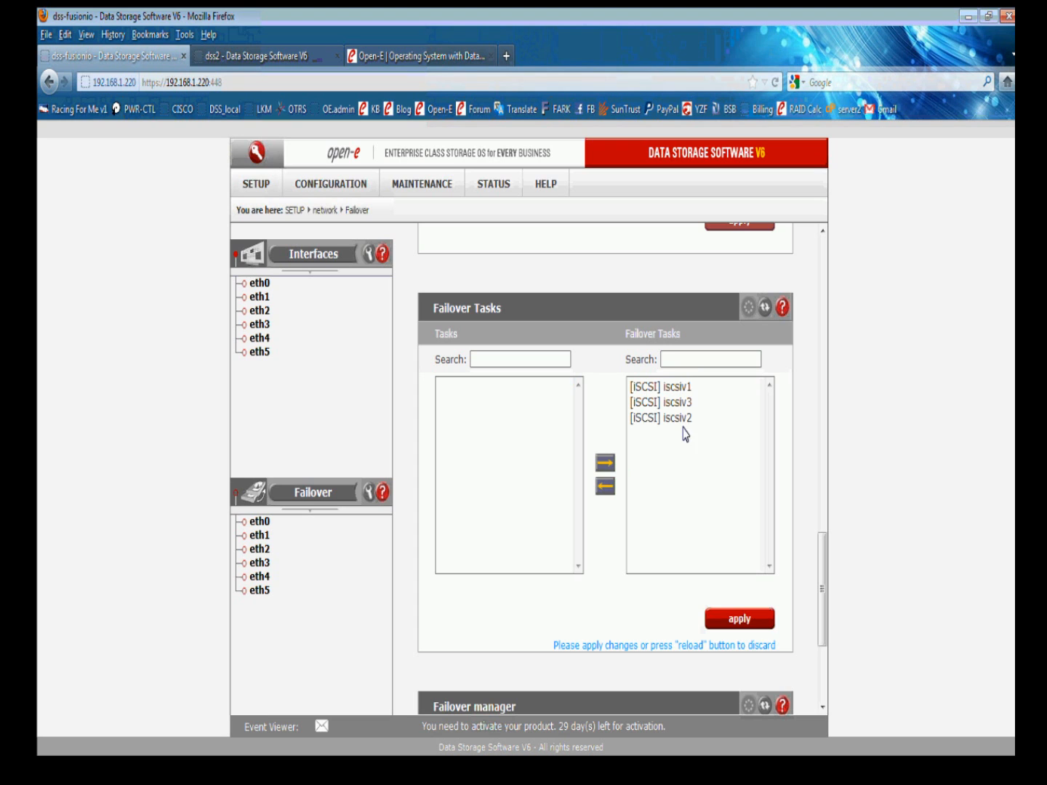
{"action": "left_click", "coordinate": [736, 619]}
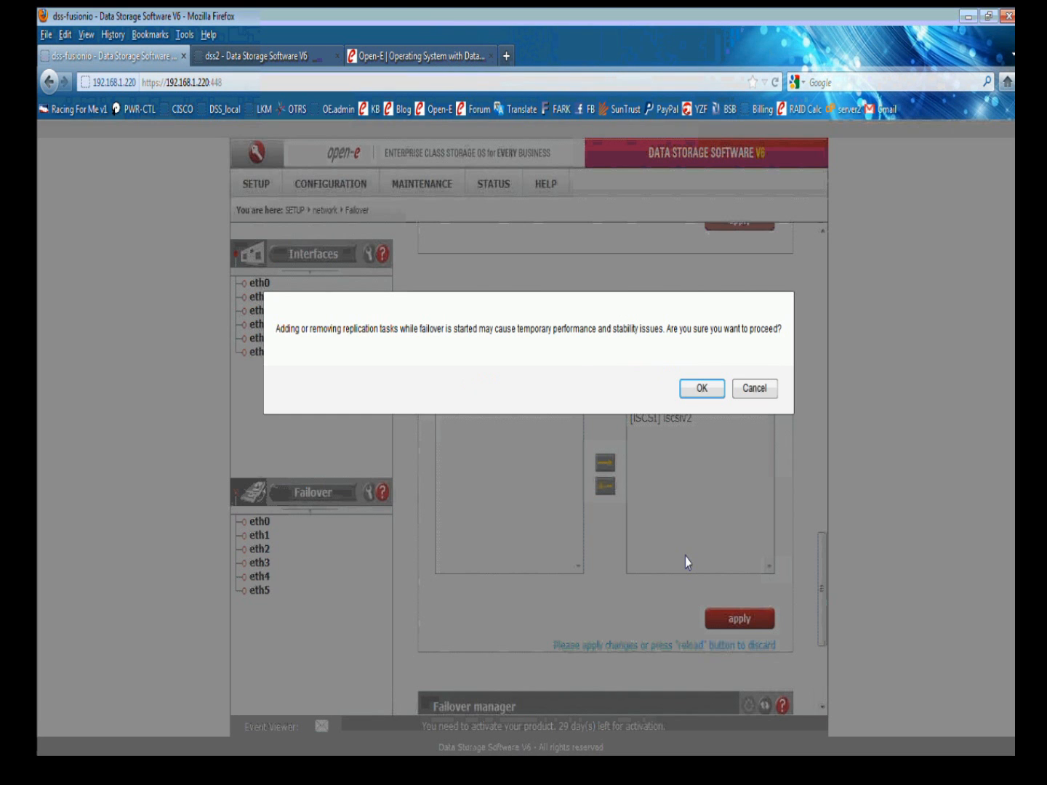
{"action": "key", "text": "Return"}
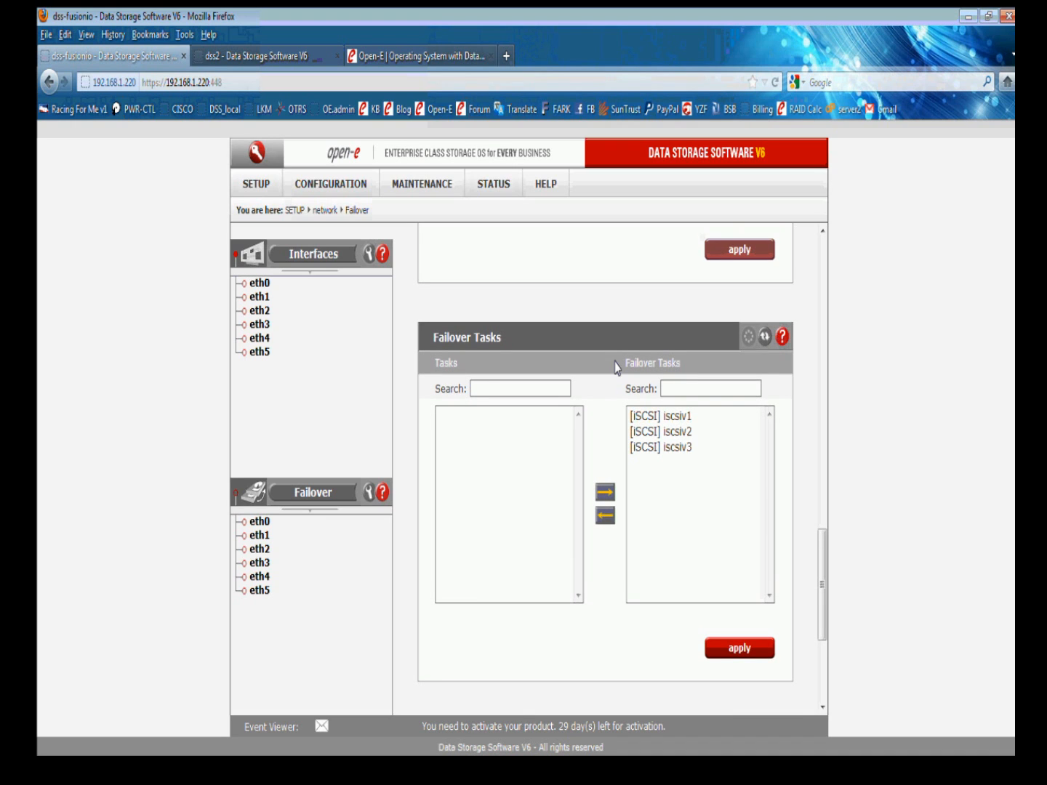
- Remove the iSCSI task iscsiv3 from the failover tasks, then apply and confirm the change
{"action": "left_click", "coordinate": [651, 449]}
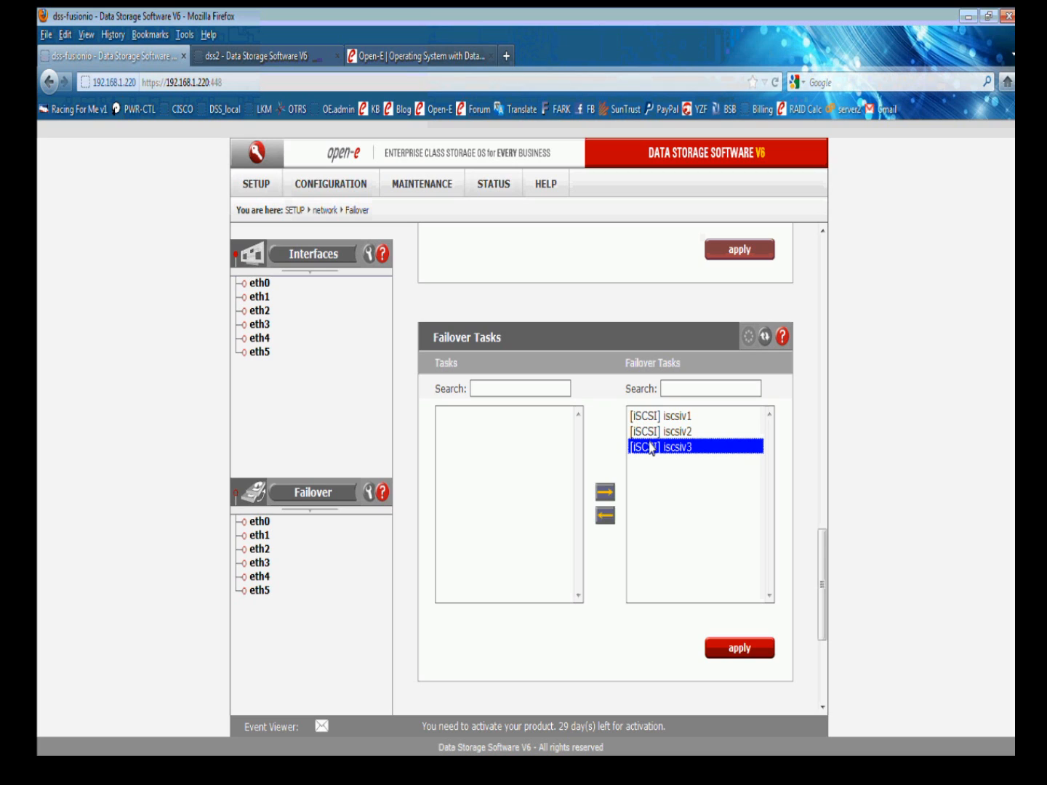
{"action": "left_click", "coordinate": [610, 518]}
{"action": "left_click", "coordinate": [741, 654]}
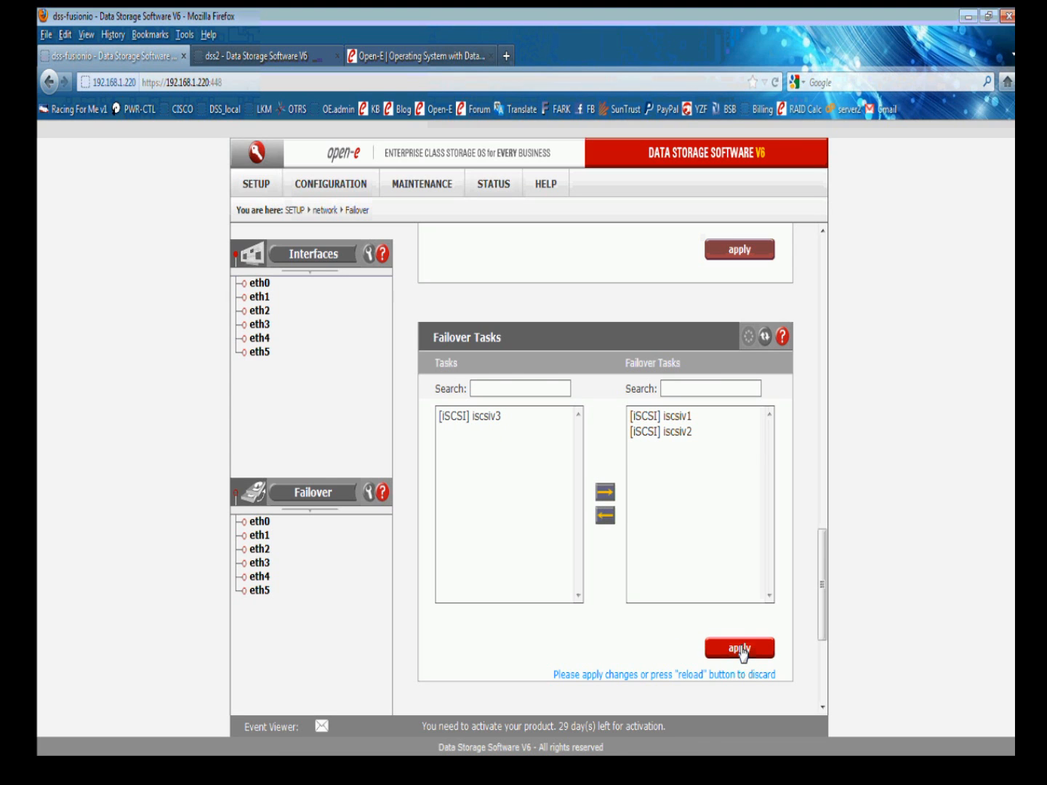
{"action": "key", "text": "Return"}
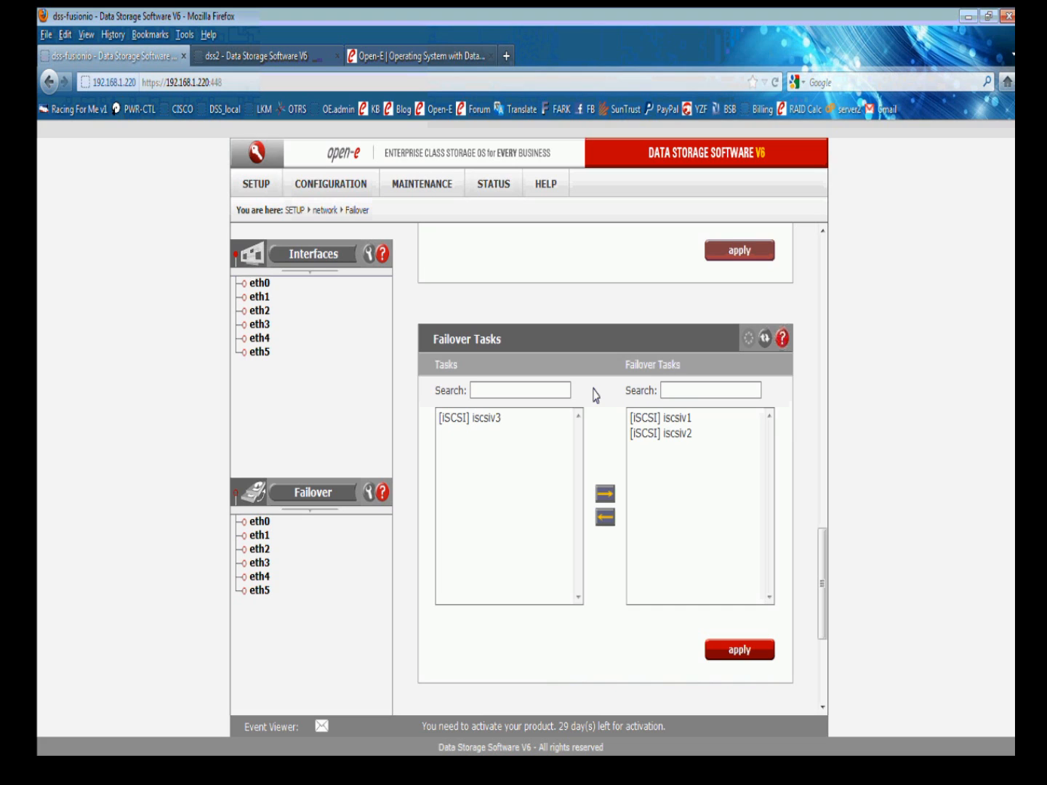
{"action": "scroll", "coordinate": [485, 411], "scroll_direction": "down", "scroll_amount": 1}
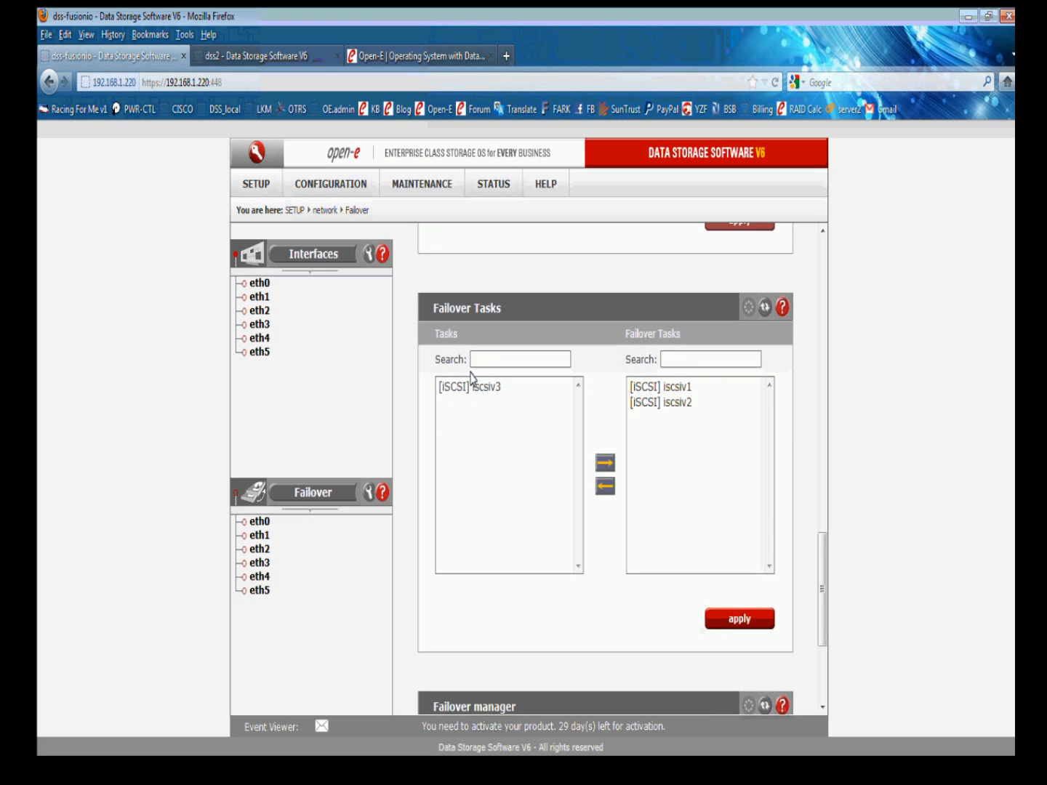
- Stop and delete the iscsiv3 replication task in the volume replication settings
{"action": "left_click", "coordinate": [361, 186]}
{"action": "mouse_move", "coordinate": [362, 211]}
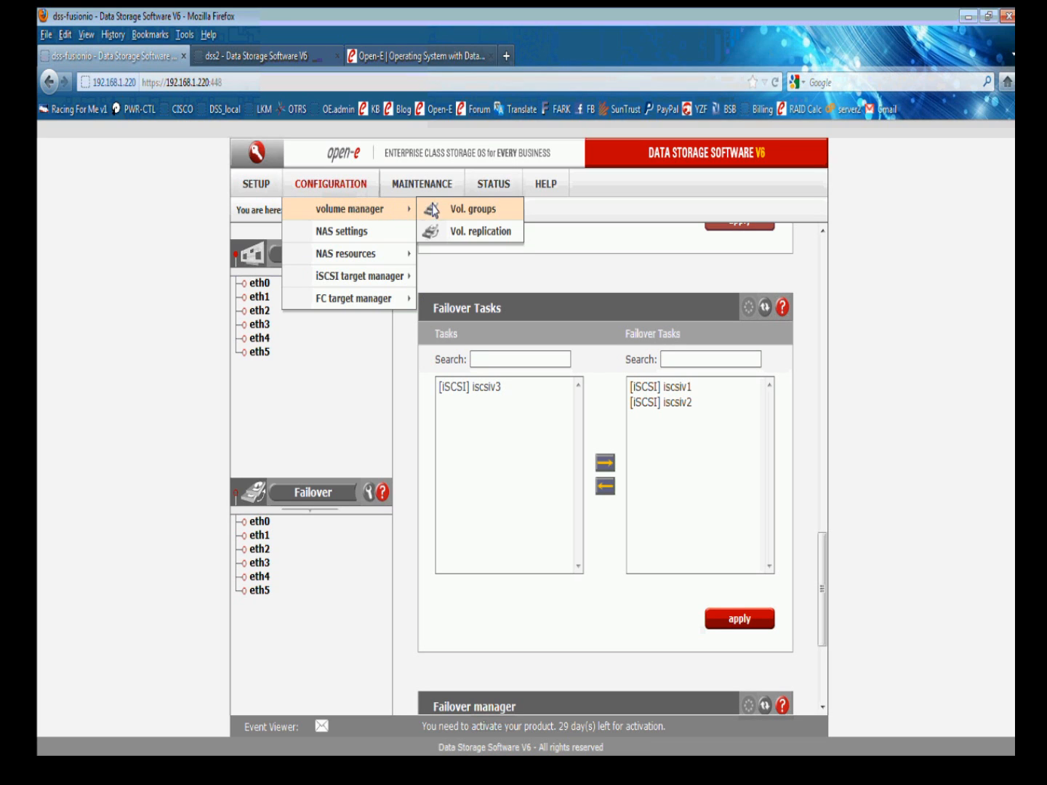
{"action": "left_click", "coordinate": [457, 232]}
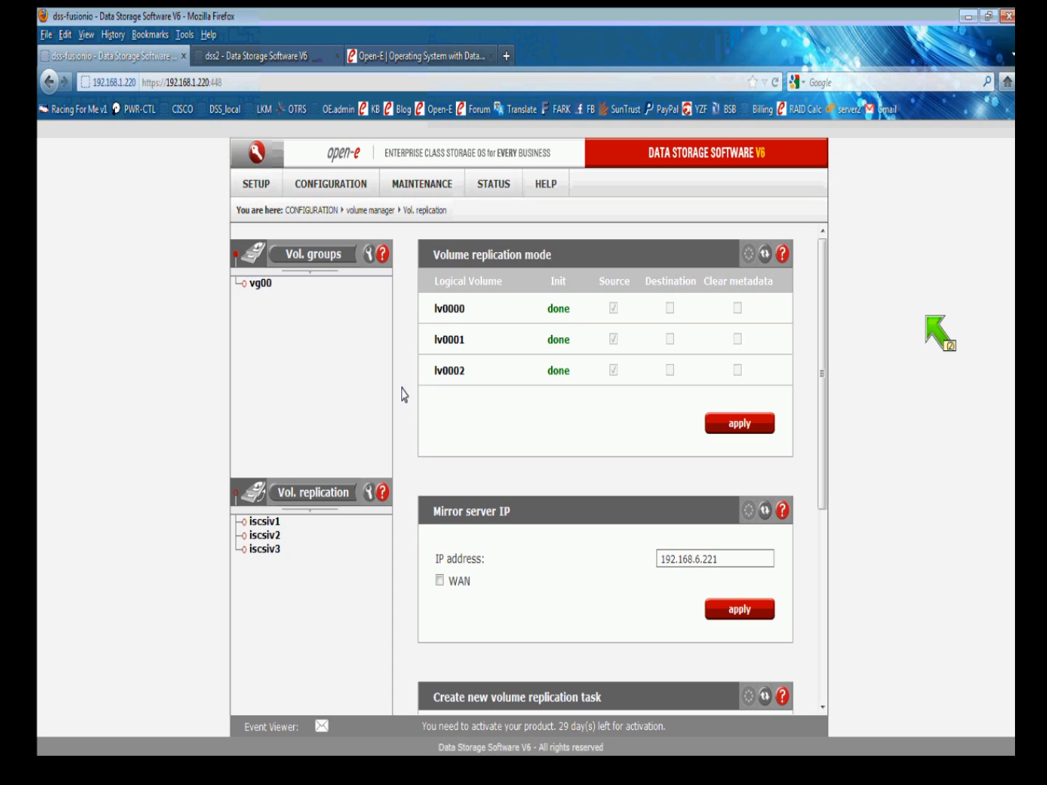
{"action": "scroll", "coordinate": [408, 456], "scroll_direction": "down", "scroll_amount": 8}
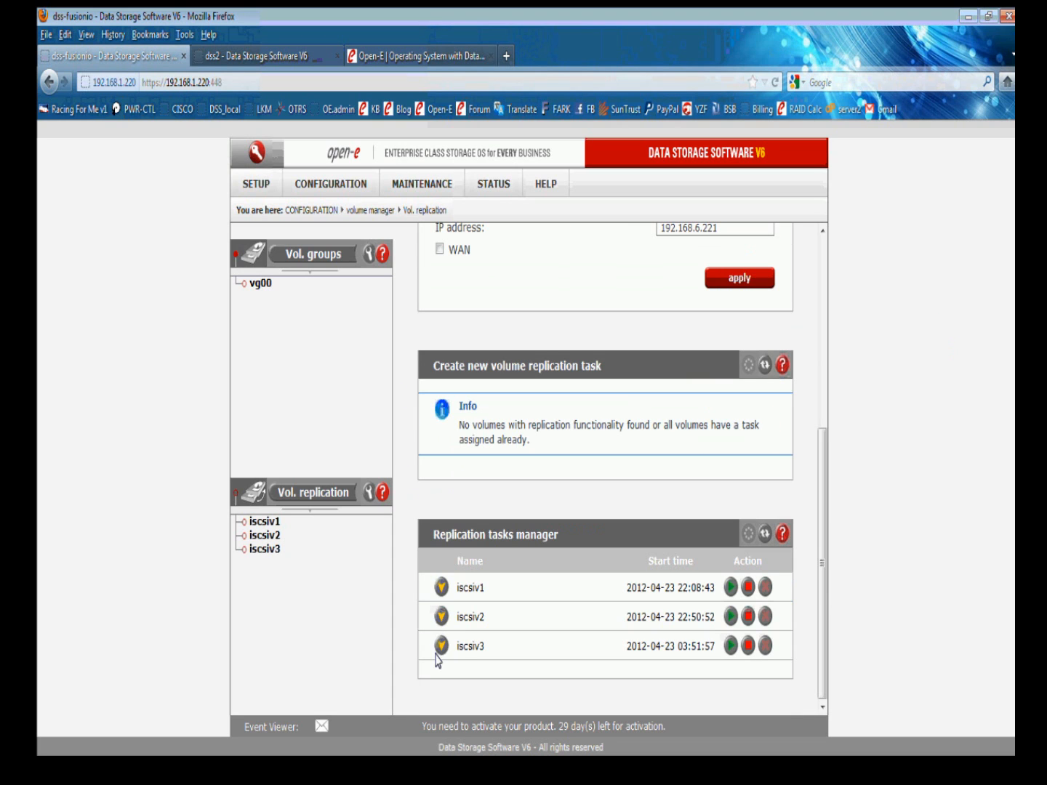
{"action": "left_click", "coordinate": [743, 647]}
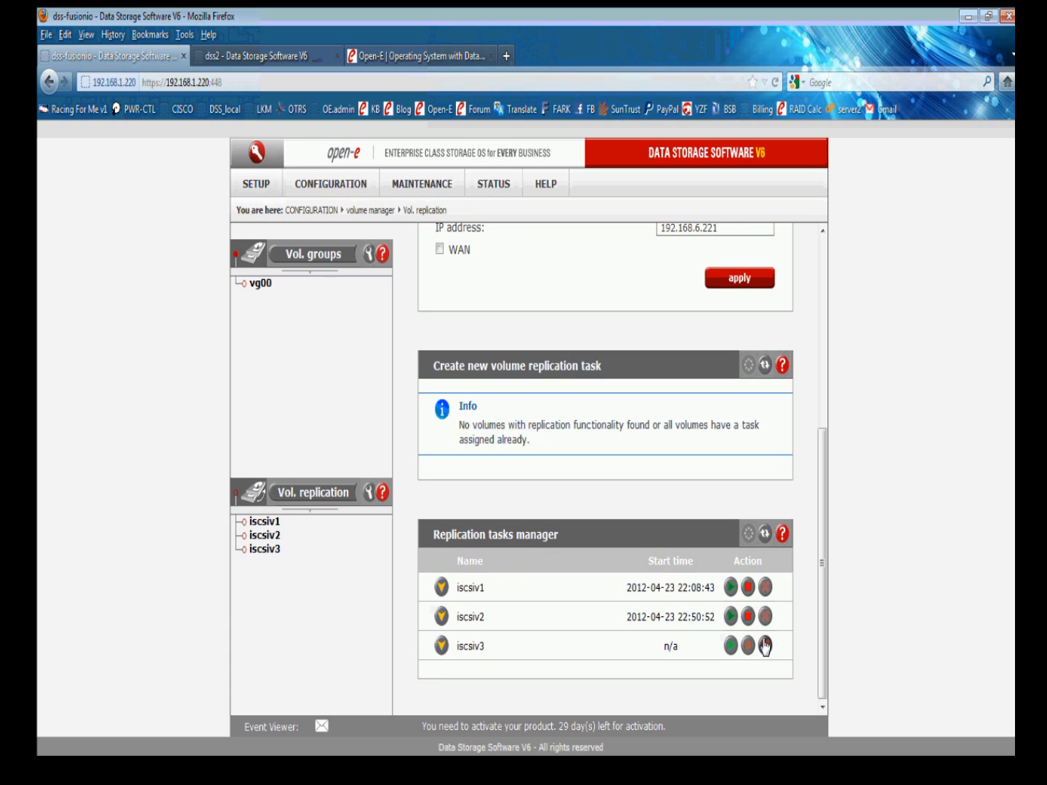
{"action": "left_click", "coordinate": [764, 645]}
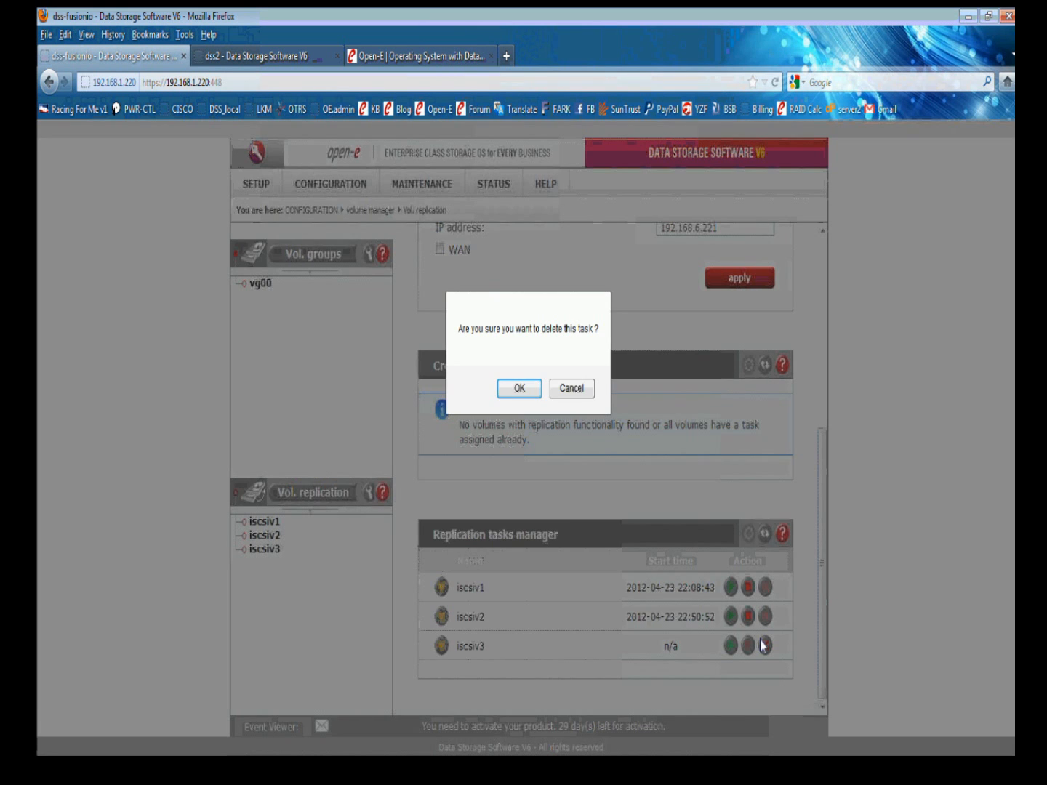
{"action": "left_click", "coordinate": [520, 390]}
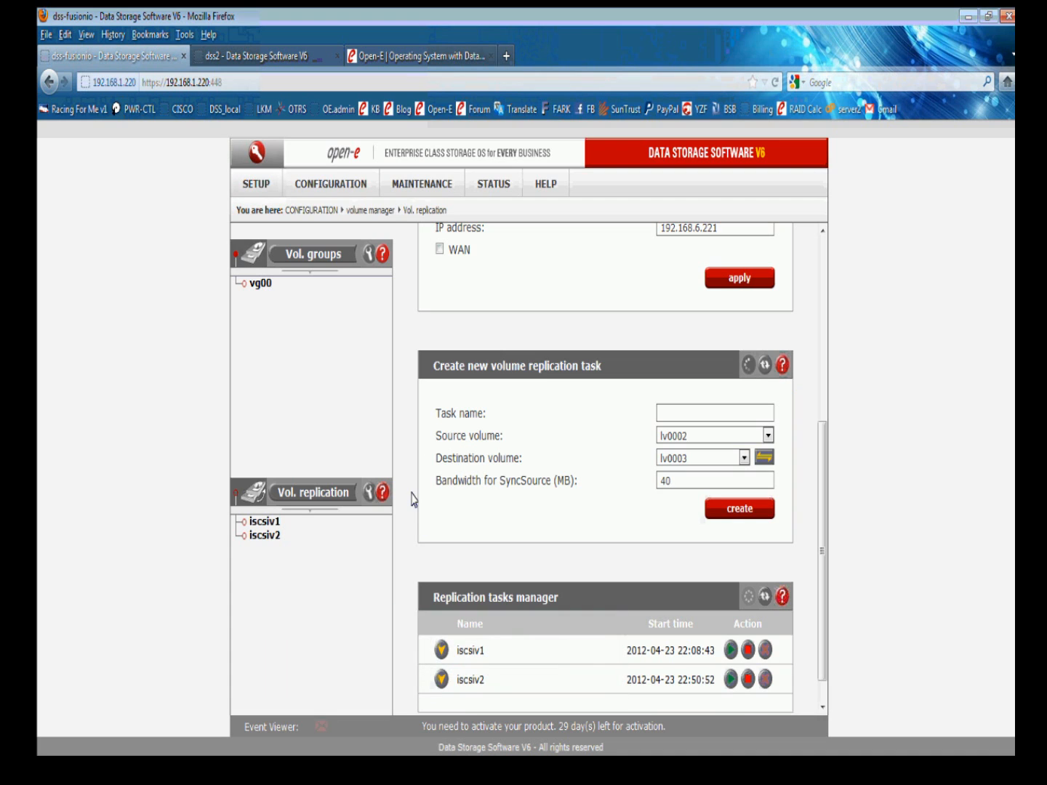
- Reload the volume replication page and open the volume group vg00
{"action": "scroll", "coordinate": [410, 496], "scroll_direction": "up", "scroll_amount": 5}
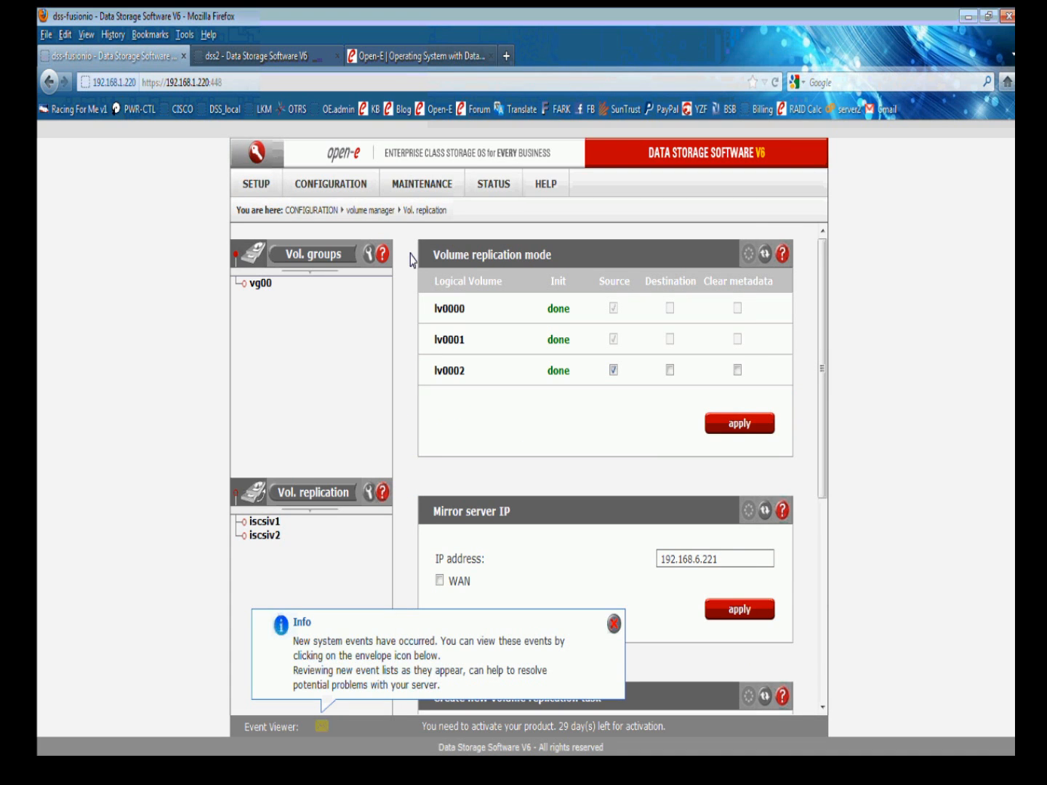
{"action": "left_click", "coordinate": [401, 188]}
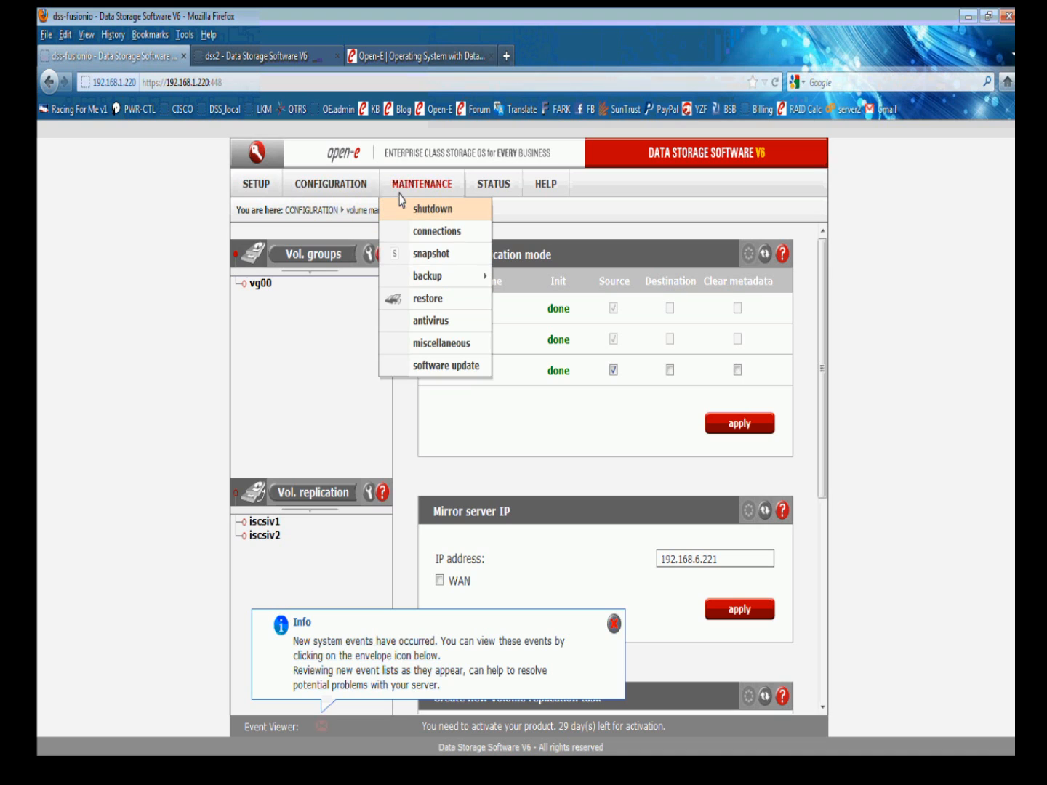
{"action": "left_click", "coordinate": [357, 183]}
{"action": "mouse_move", "coordinate": [407, 210]}
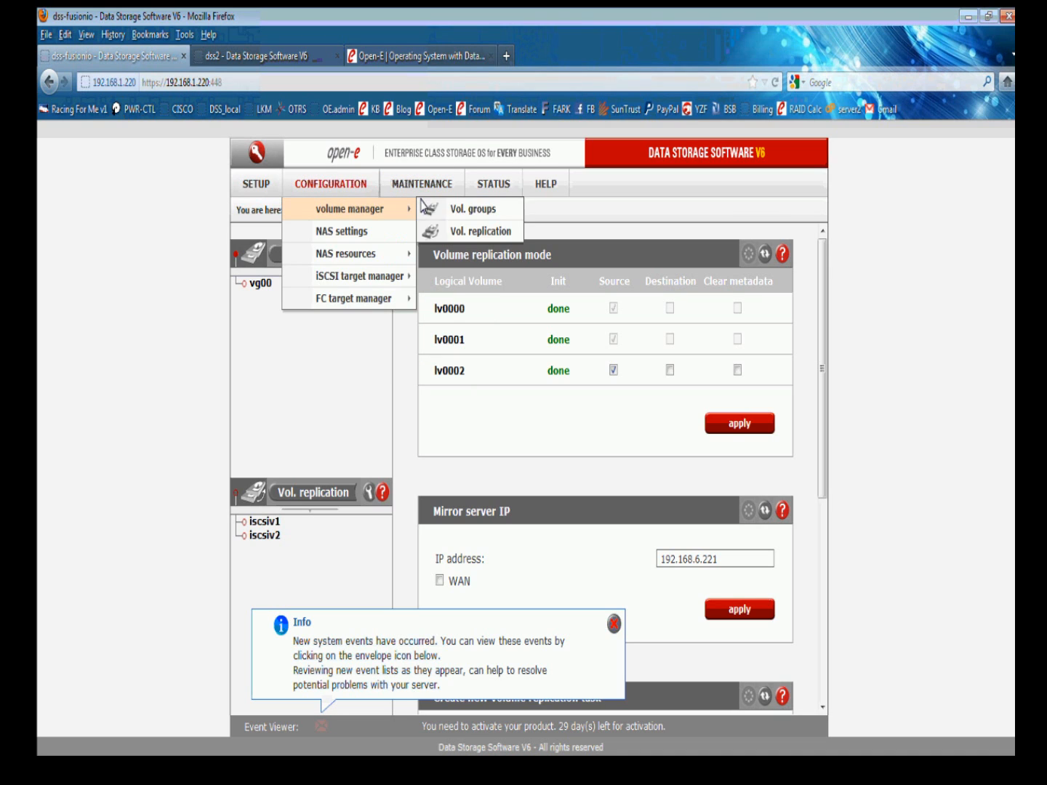
{"action": "left_click", "coordinate": [436, 231]}
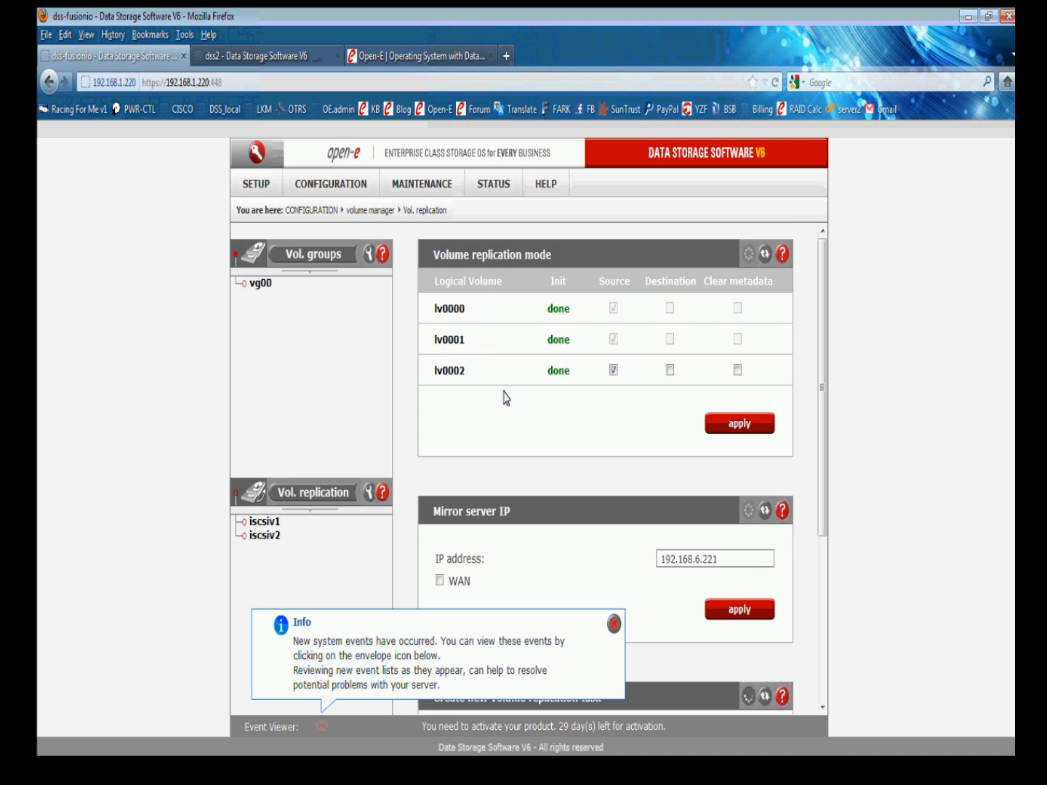
{"action": "scroll", "coordinate": [501, 407], "scroll_direction": "down", "scroll_amount": 2}
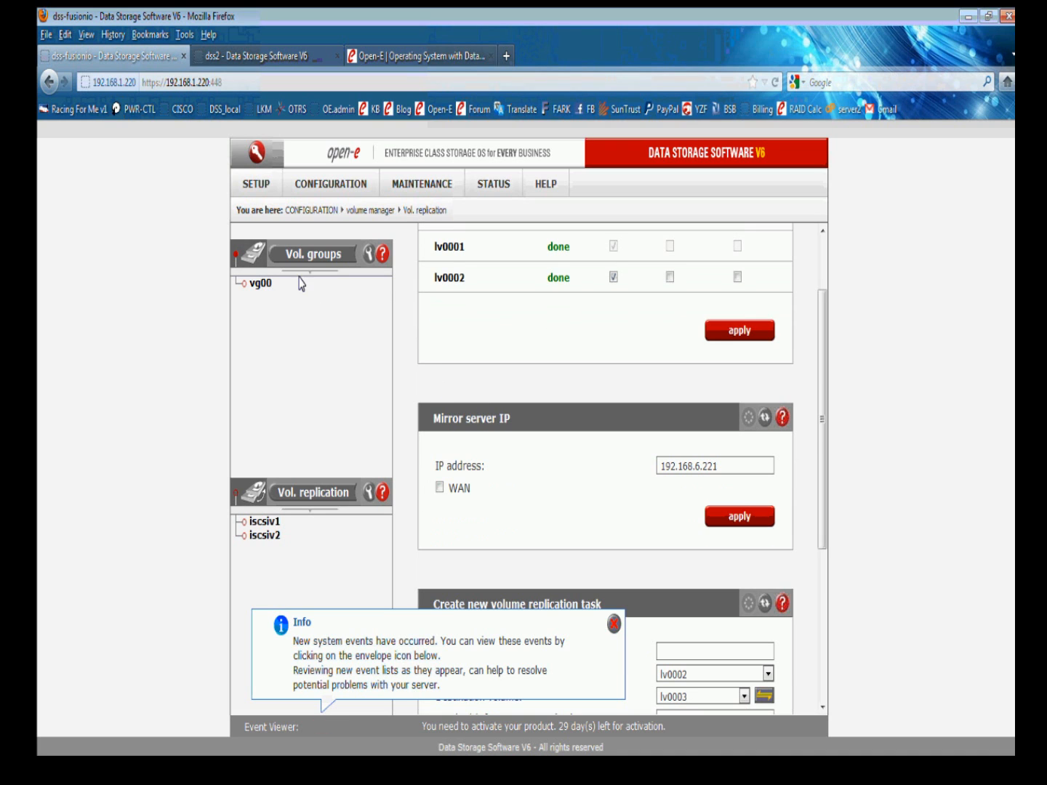
{"action": "left_click", "coordinate": [268, 284]}
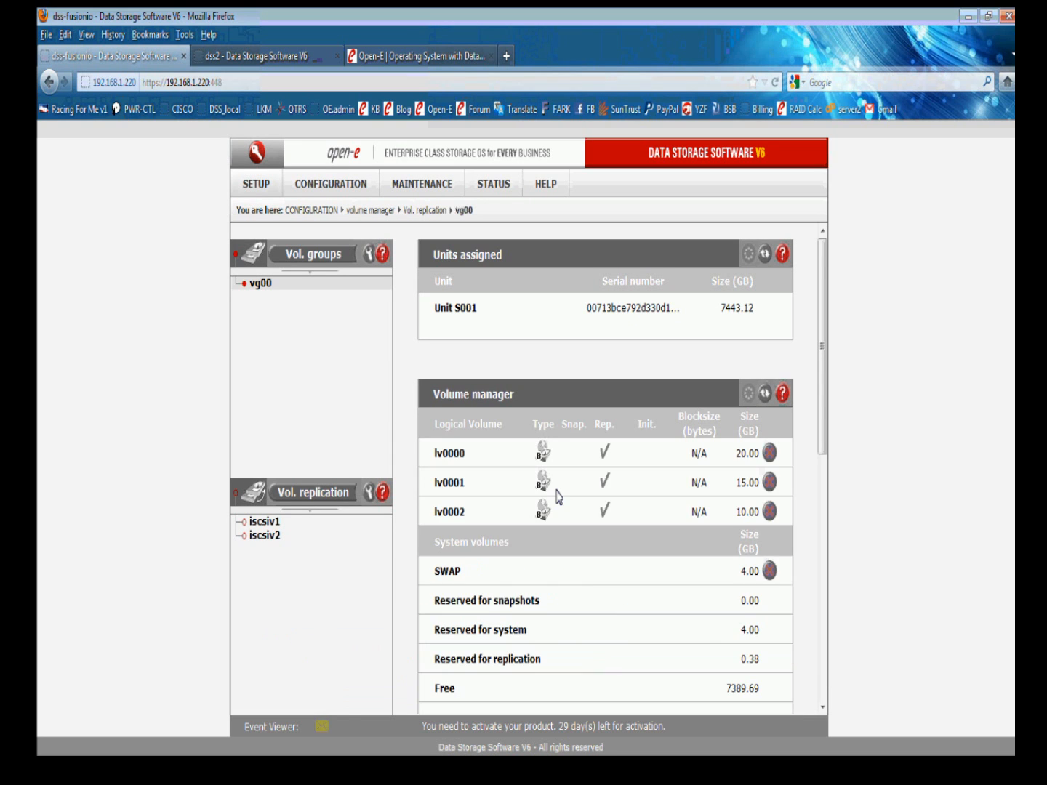
- Modify logical volume lv0002 to disable its volume replication, apply the change and accept the access interruption
{"action": "scroll", "coordinate": [404, 495], "scroll_direction": "down", "scroll_amount": 3}
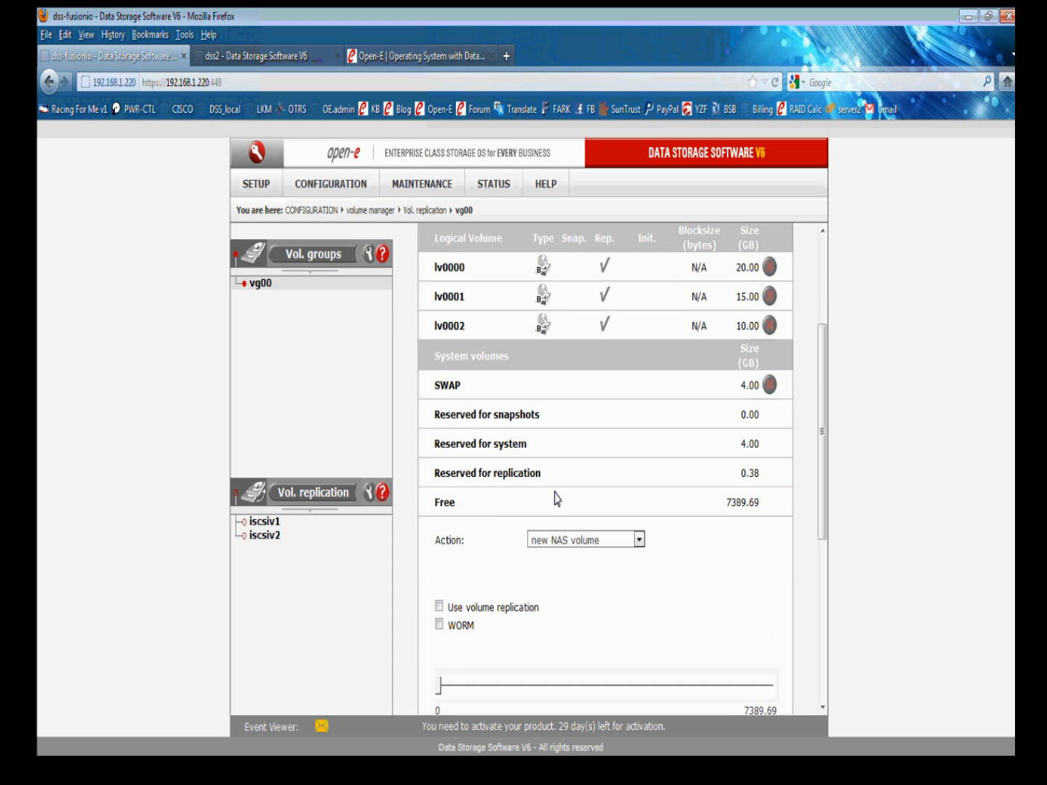
{"action": "left_click", "coordinate": [563, 539]}
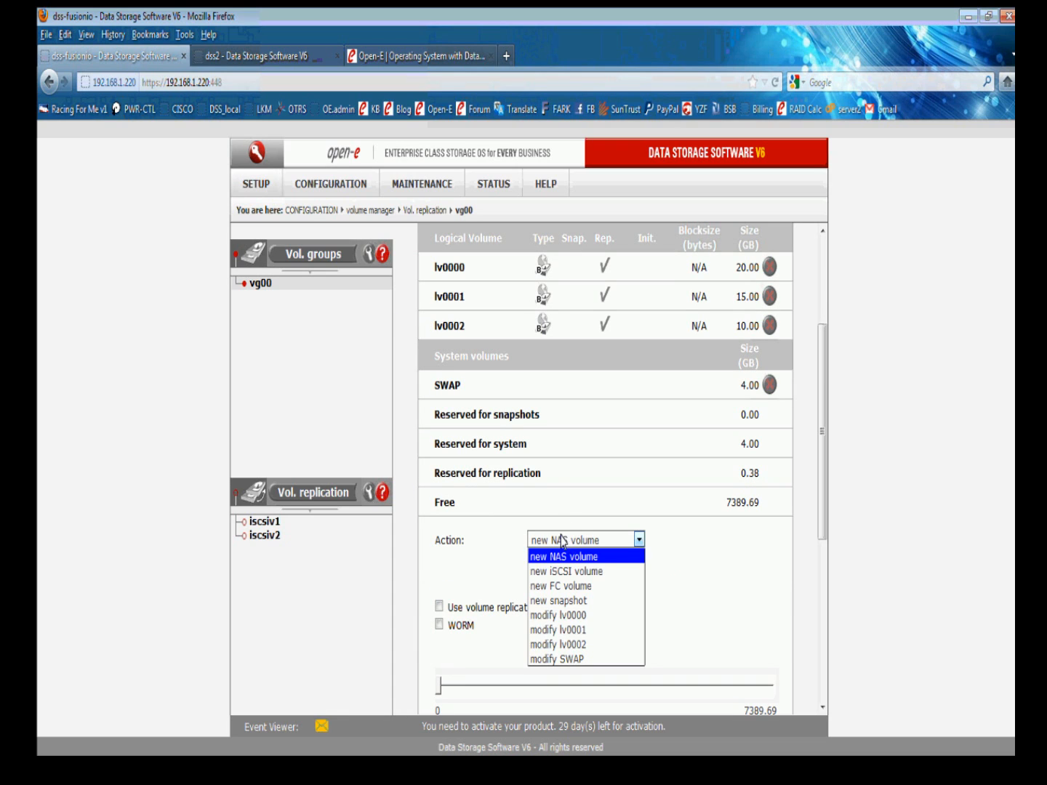
{"action": "left_click", "coordinate": [581, 644]}
{"action": "left_click", "coordinate": [438, 607]}
{"action": "left_click", "coordinate": [437, 607]}
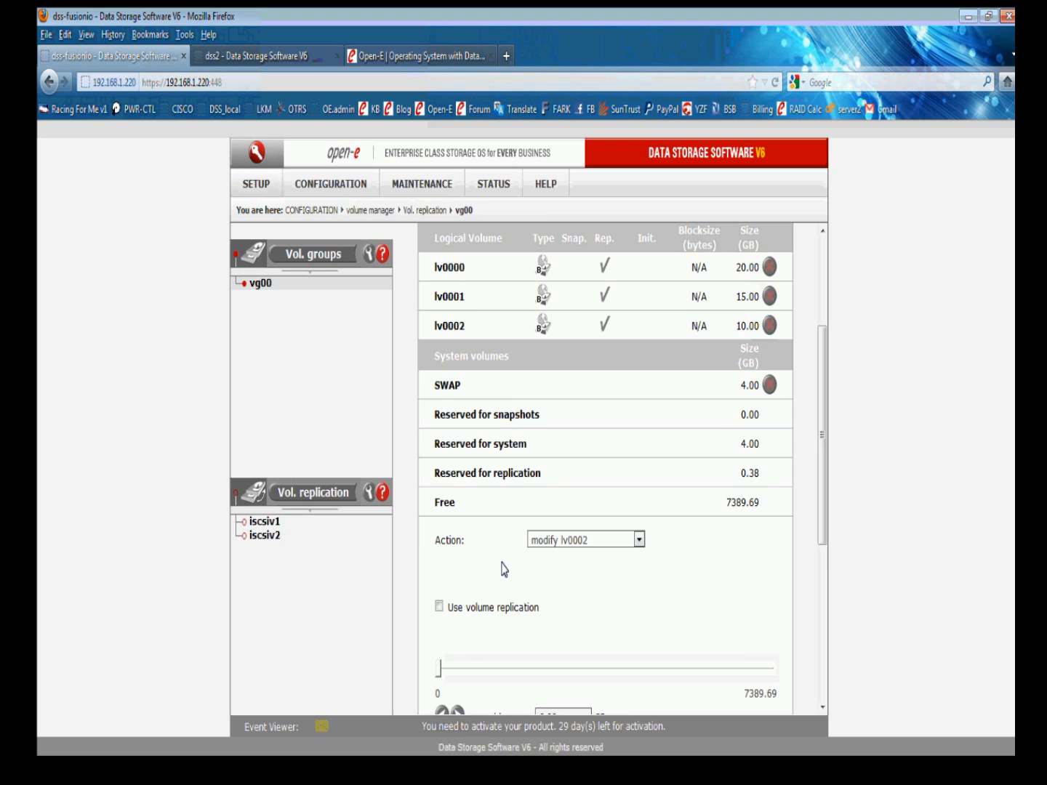
{"action": "scroll", "coordinate": [502, 567], "scroll_direction": "down", "scroll_amount": 1}
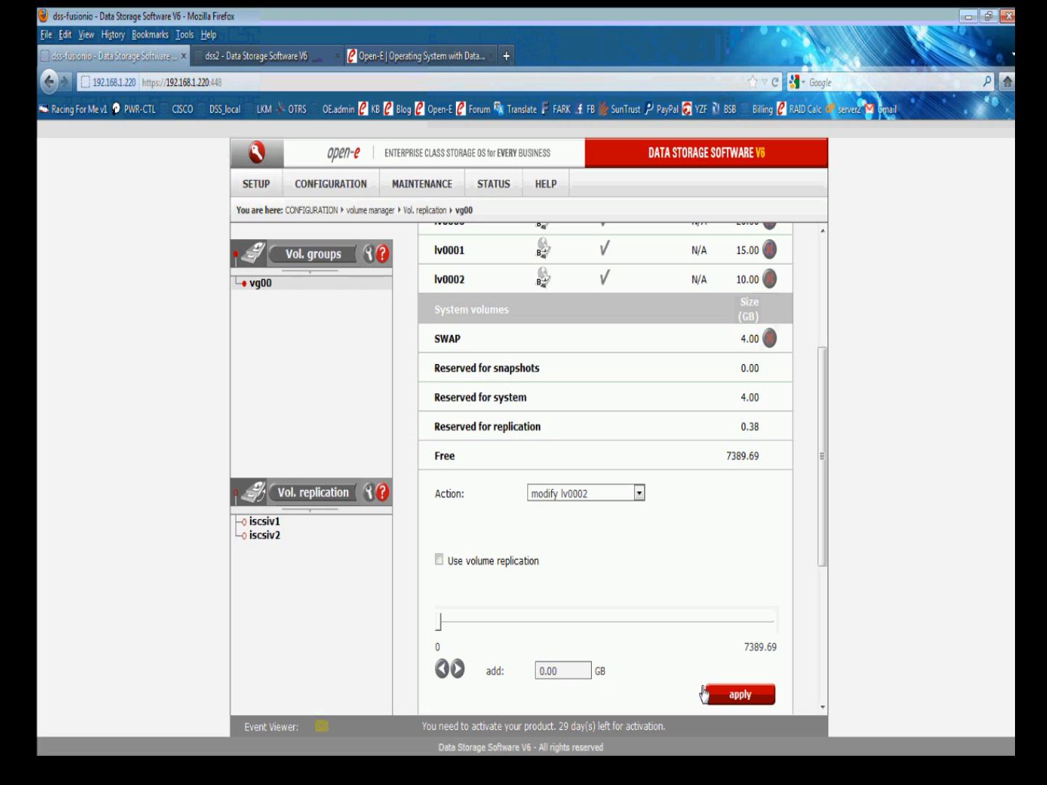
{"action": "left_click", "coordinate": [731, 696]}
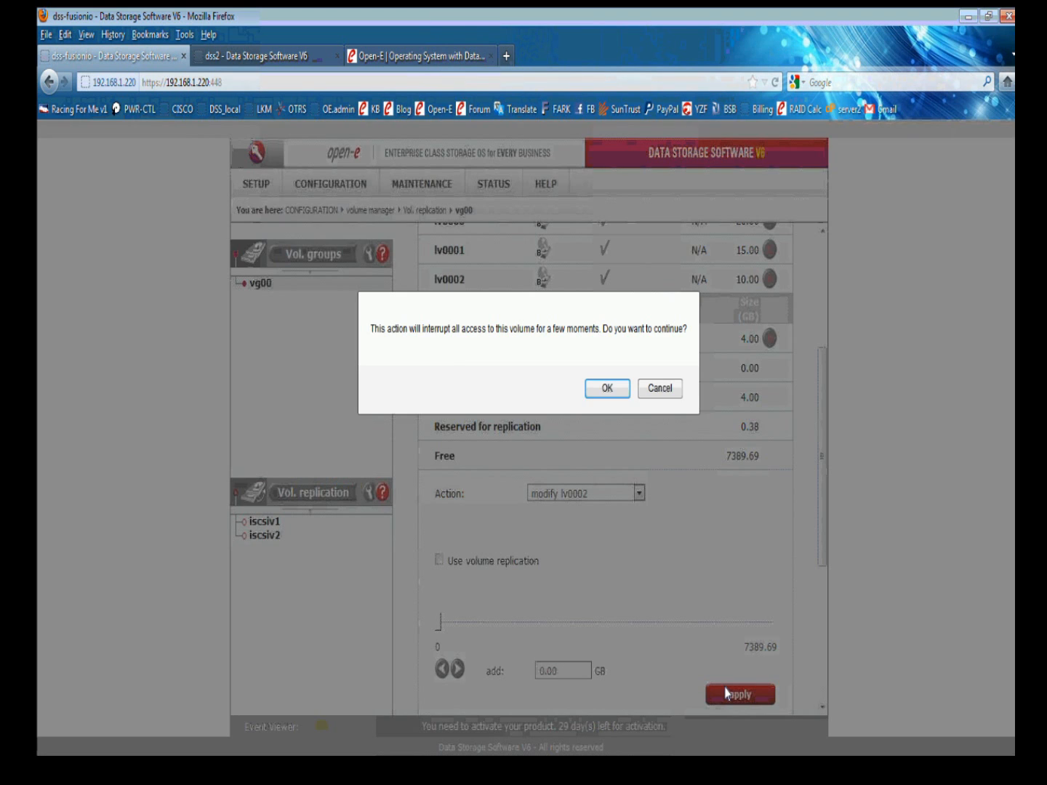
{"action": "left_click", "coordinate": [607, 388]}
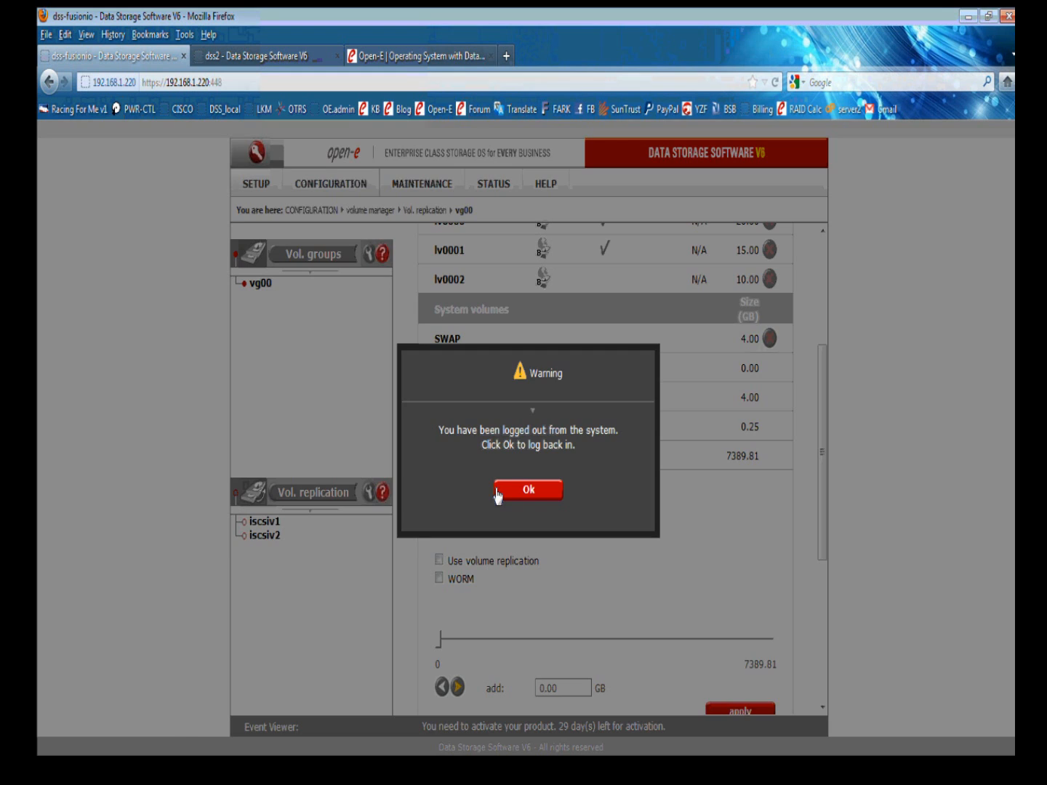
- Log back in with Full Access and reopen volume group vg00 to check lv0002's replication setting
{"action": "left_click", "coordinate": [497, 492]}
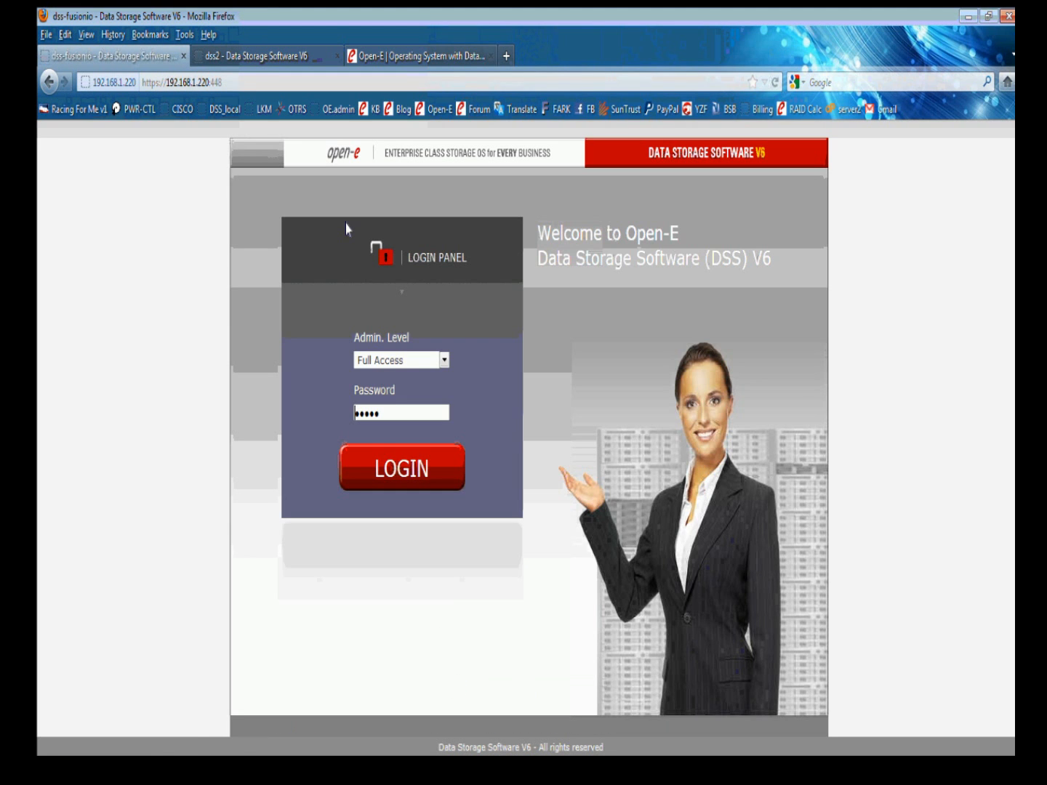
{"action": "left_click", "coordinate": [416, 467]}
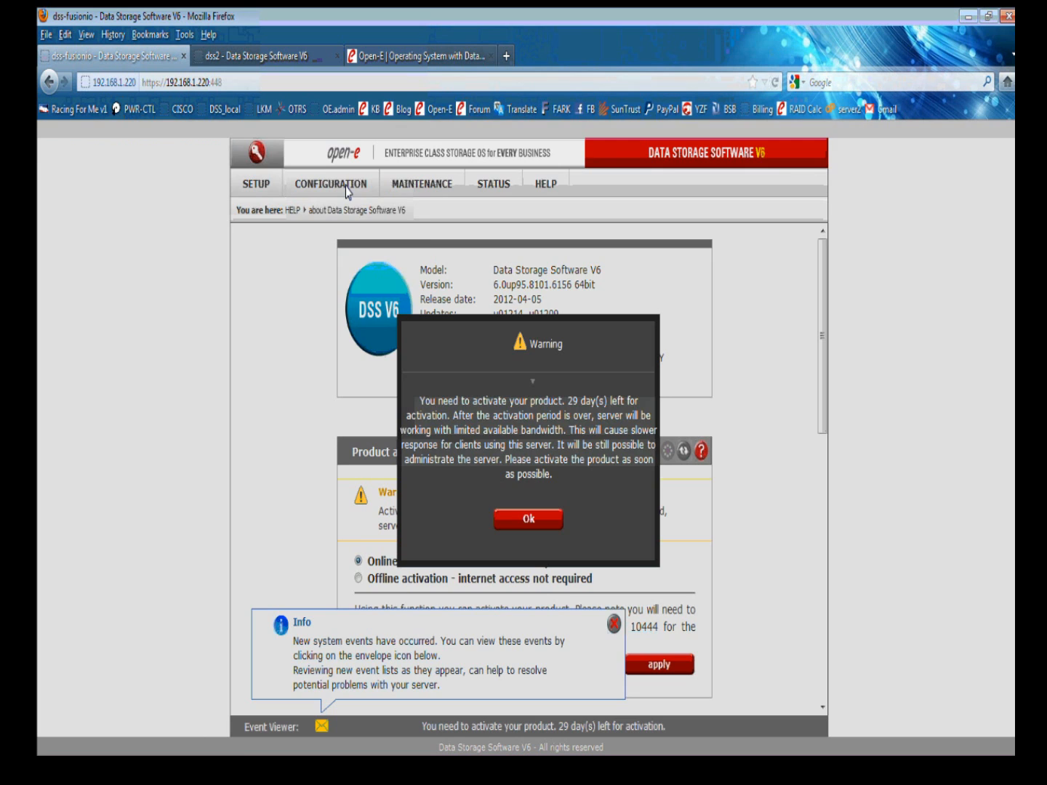
{"action": "left_click", "coordinate": [346, 191]}
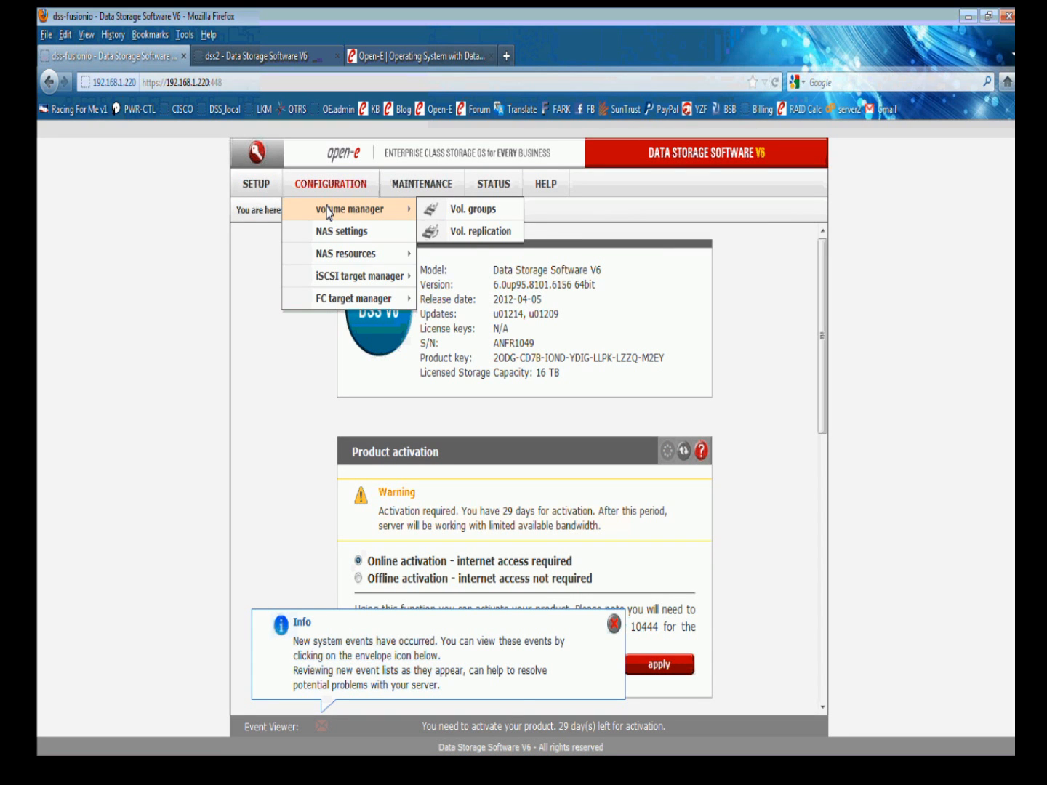
{"action": "left_click", "coordinate": [349, 210]}
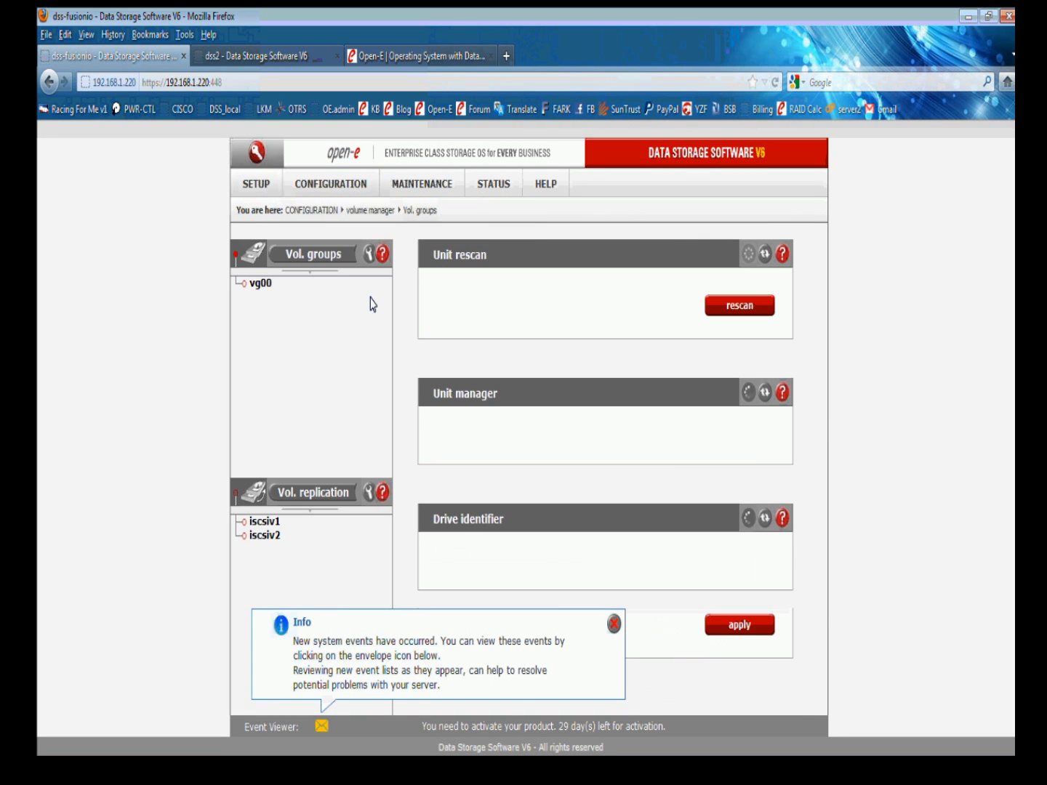
{"action": "left_click", "coordinate": [261, 284]}
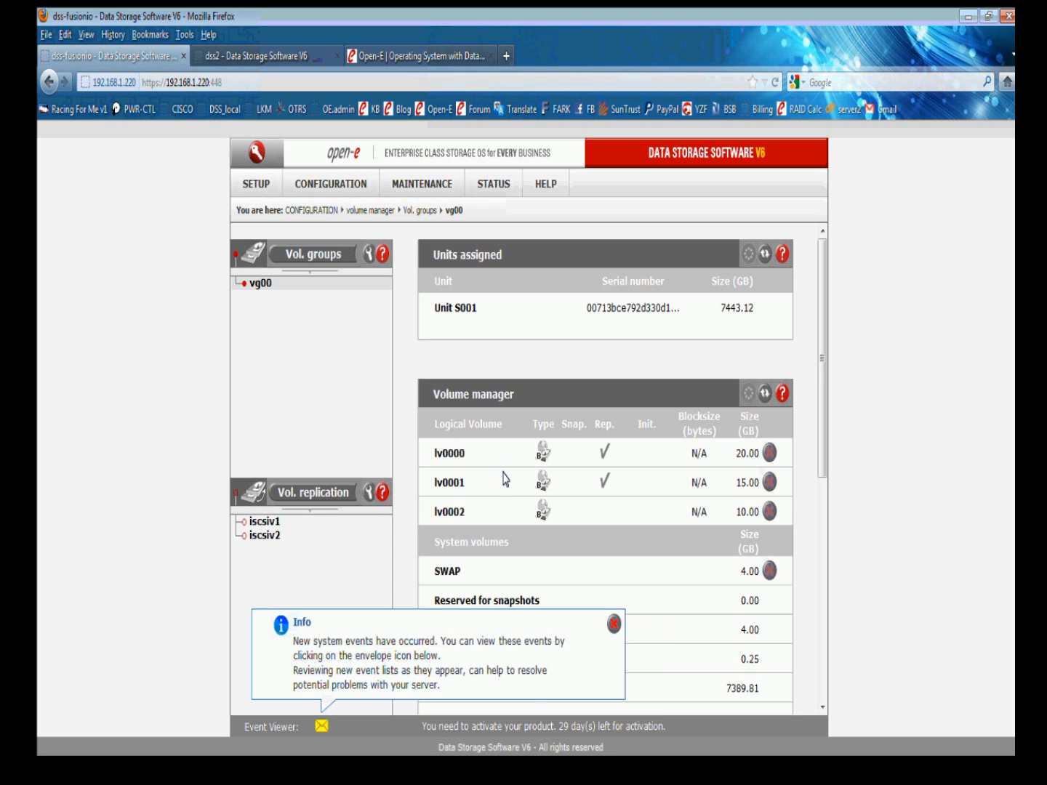
{"action": "scroll", "coordinate": [480, 474], "scroll_direction": "down", "scroll_amount": 3}
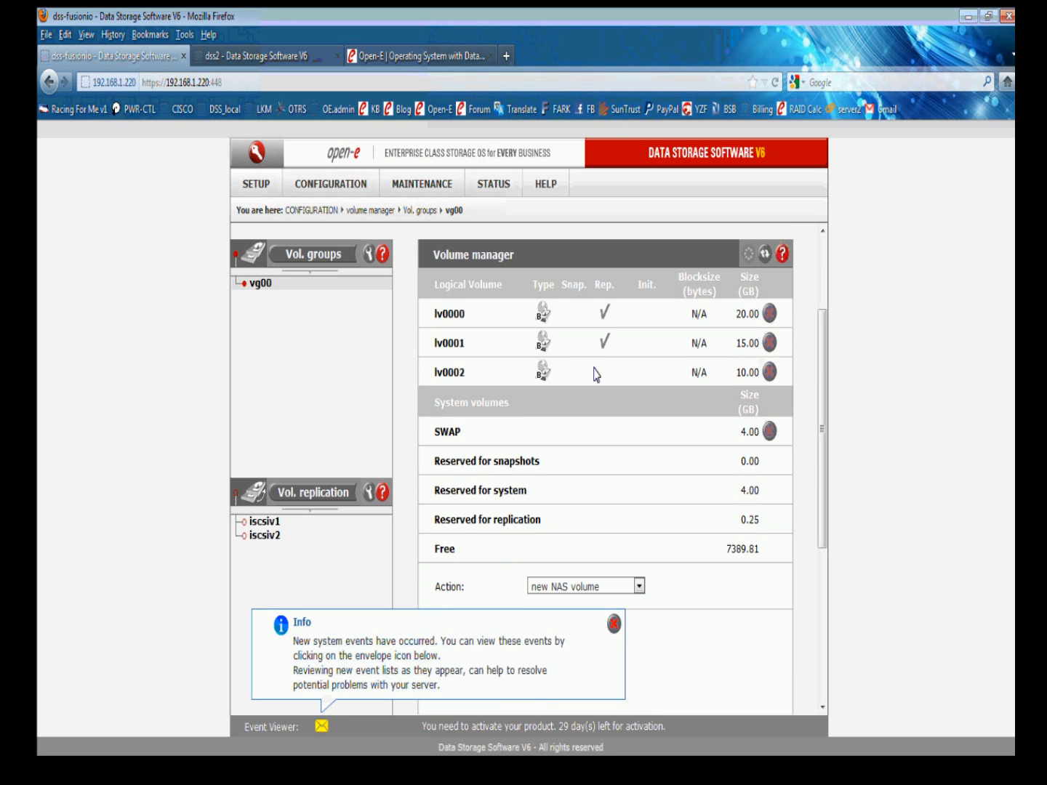
- Switch to the dss2 server and try to disable volume replication on lv0003, agreeing to remove its replication functionality
{"action": "left_click", "coordinate": [266, 63]}
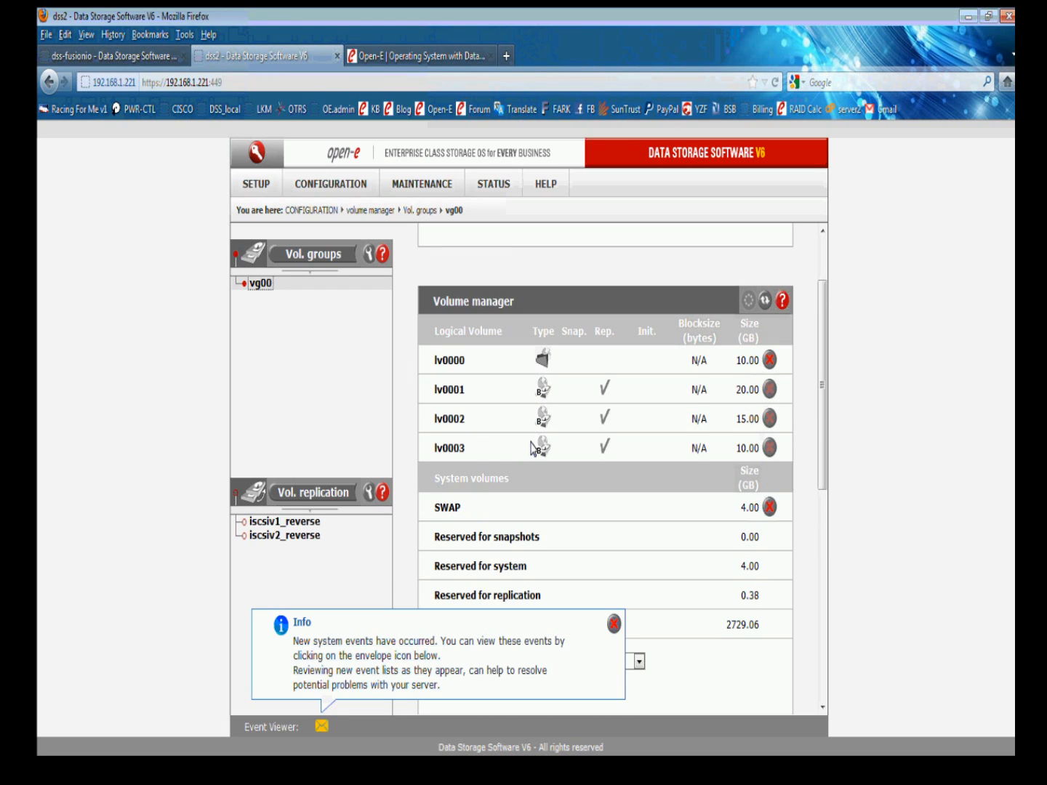
{"action": "left_click", "coordinate": [613, 624]}
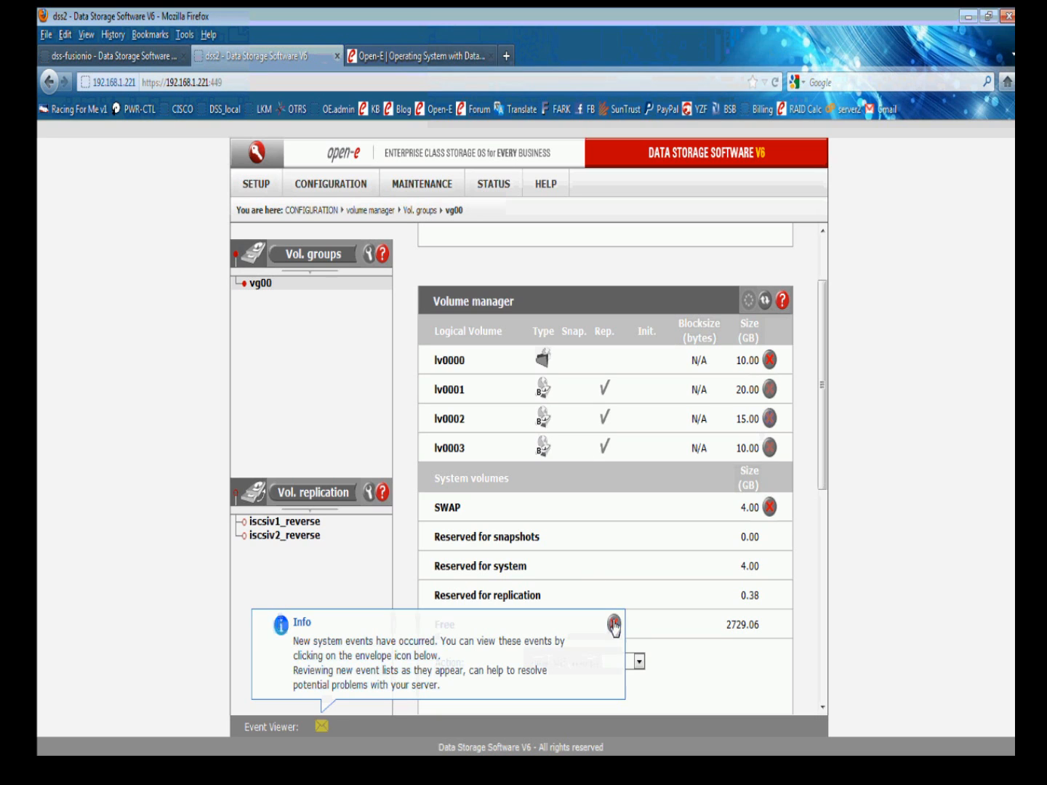
{"action": "left_click", "coordinate": [559, 663]}
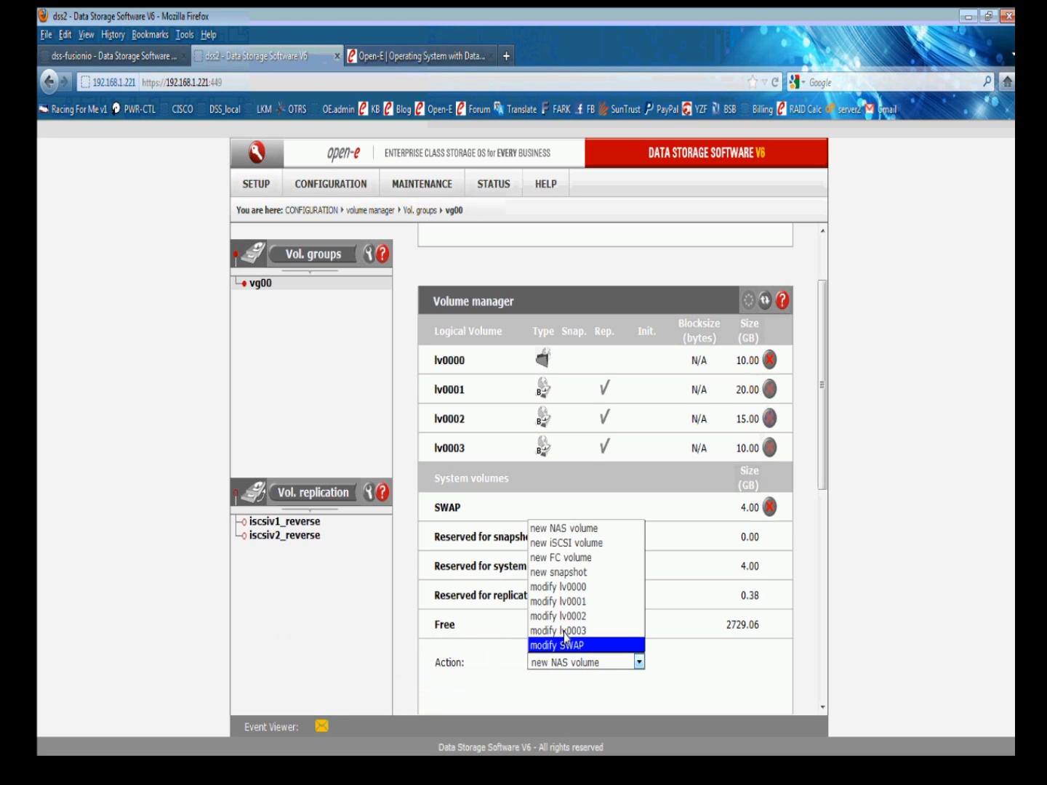
{"action": "left_click", "coordinate": [560, 631]}
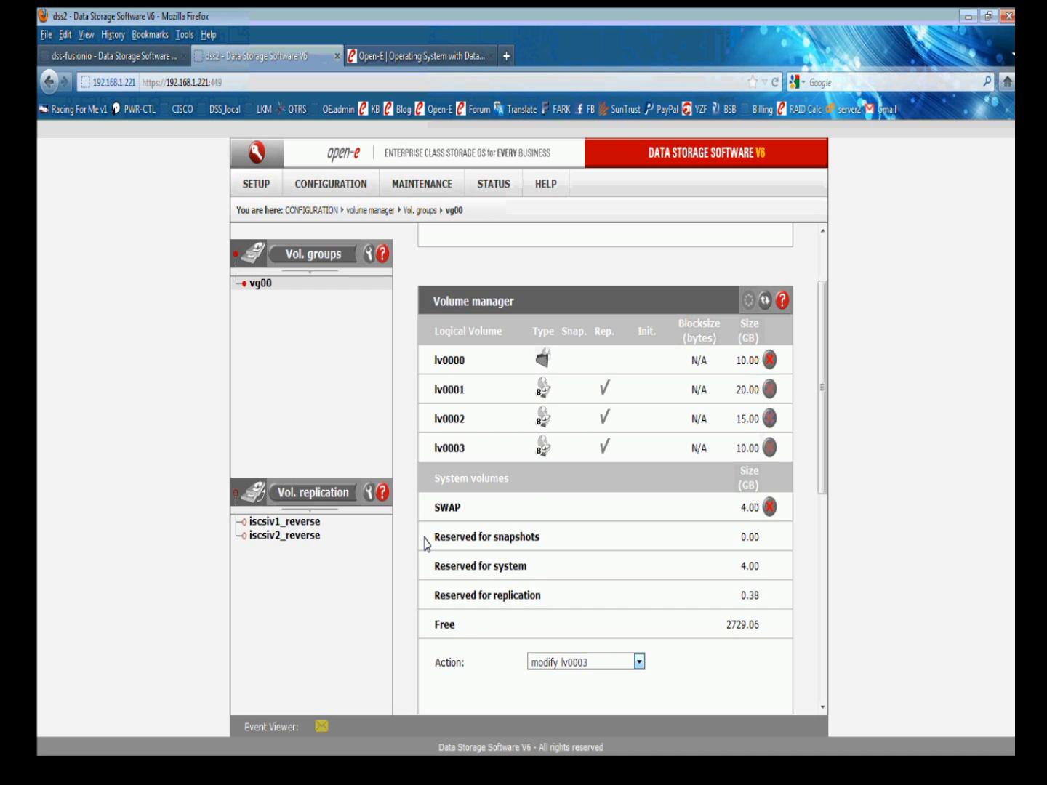
{"action": "scroll", "coordinate": [419, 546], "scroll_direction": "down", "scroll_amount": 3}
{"action": "scroll", "coordinate": [420, 546], "scroll_direction": "down", "scroll_amount": 1}
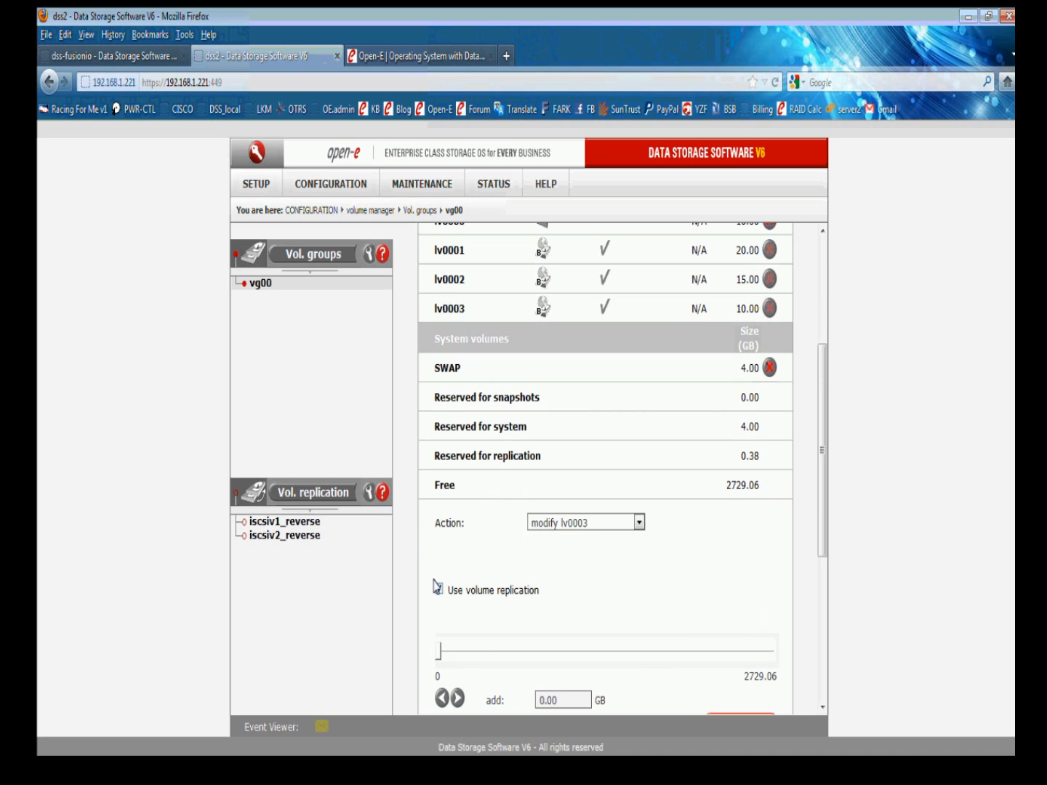
{"action": "scroll", "coordinate": [414, 559], "scroll_direction": "down", "scroll_amount": 1}
{"action": "scroll", "coordinate": [413, 560], "scroll_direction": "down", "scroll_amount": 1}
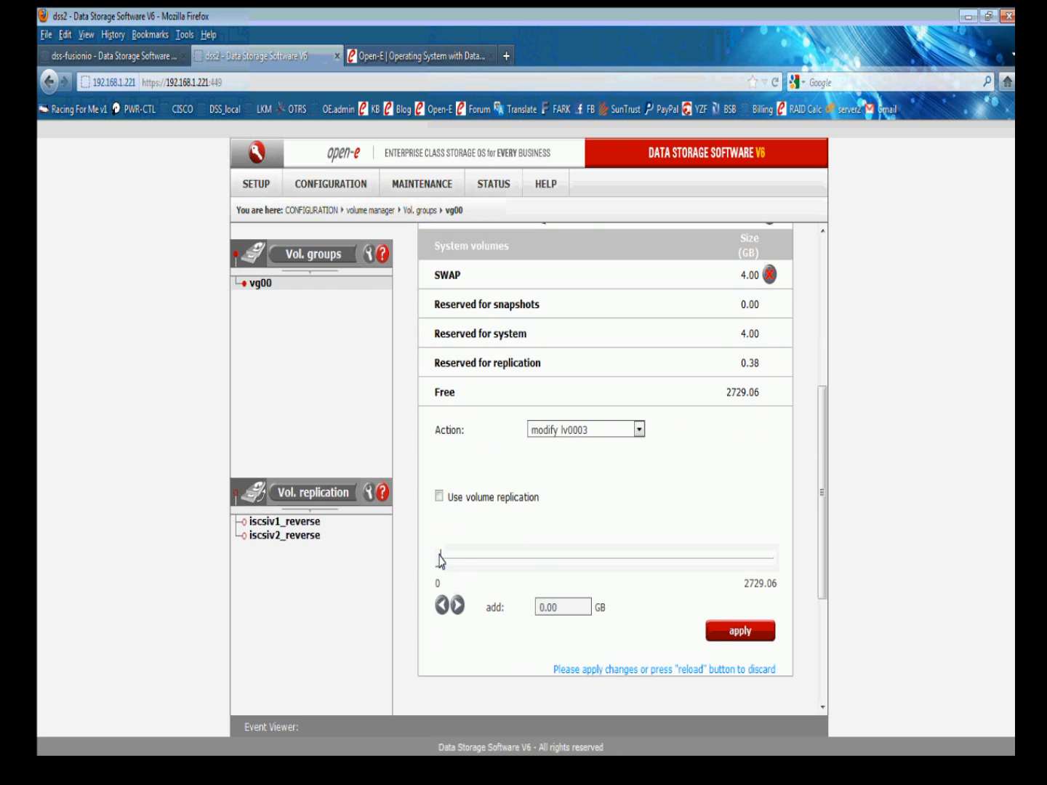
{"action": "left_click", "coordinate": [728, 638]}
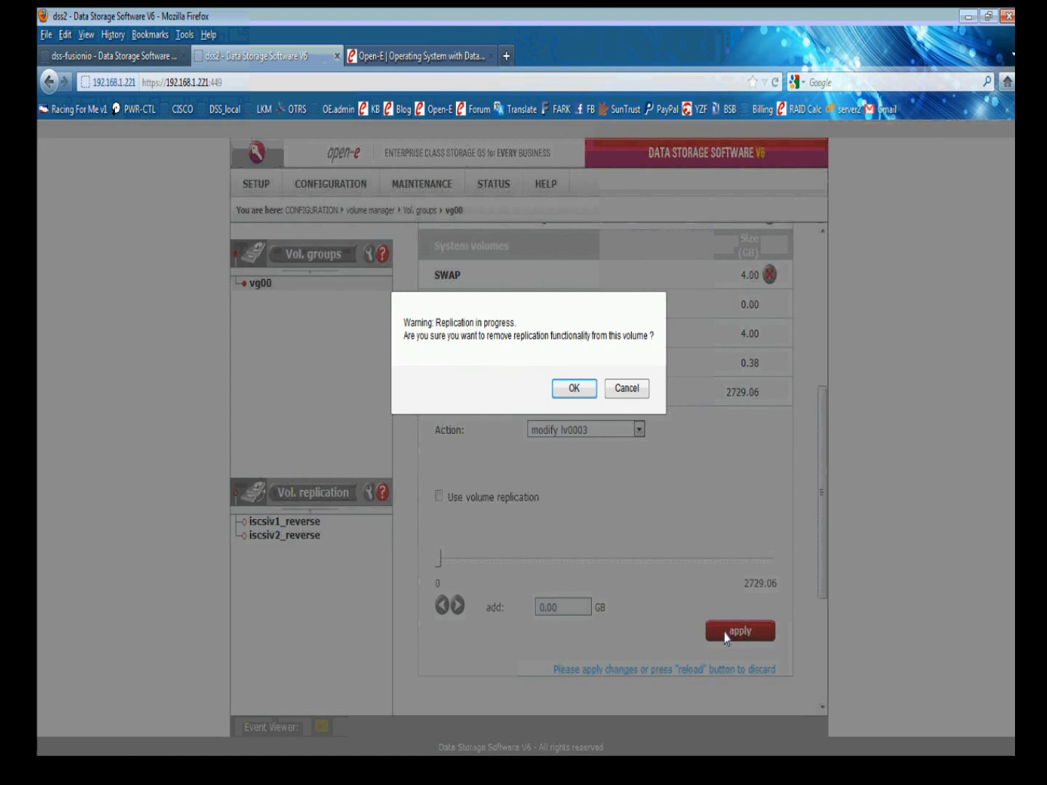
{"action": "left_click", "coordinate": [574, 390]}
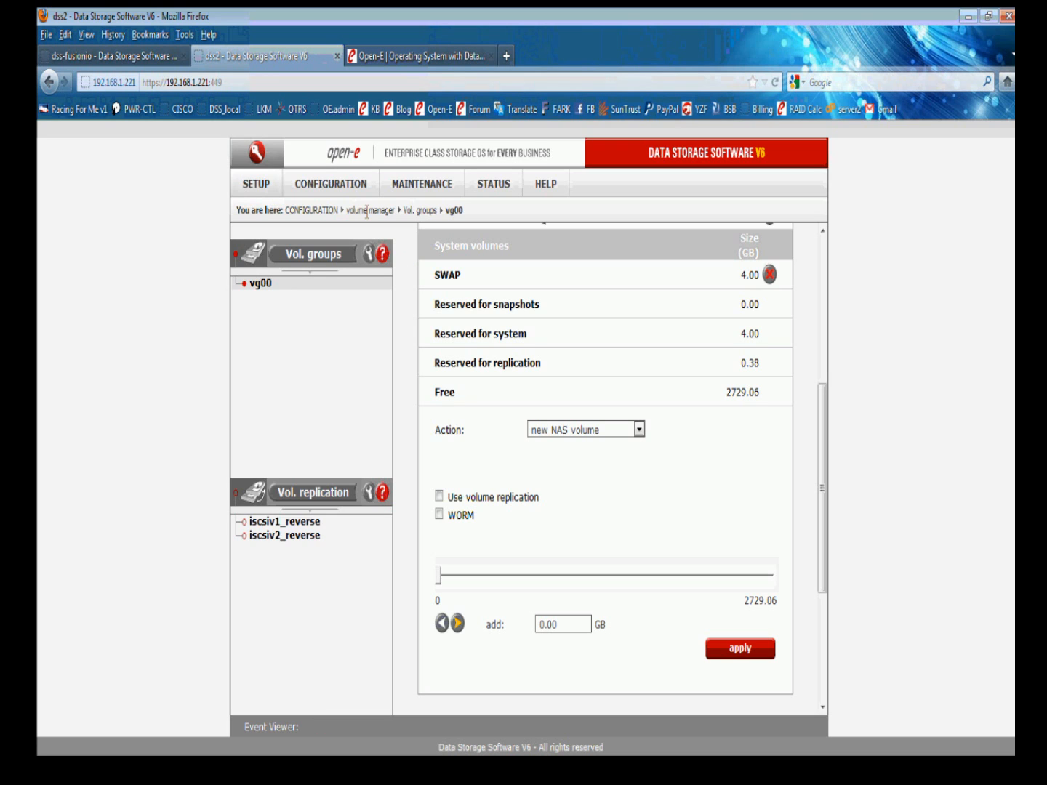
- Switch to the dss-fusionio server and extend logical volume lv0002 in vg00 by 5 GB, applying the change
{"action": "left_click", "coordinate": [149, 52]}
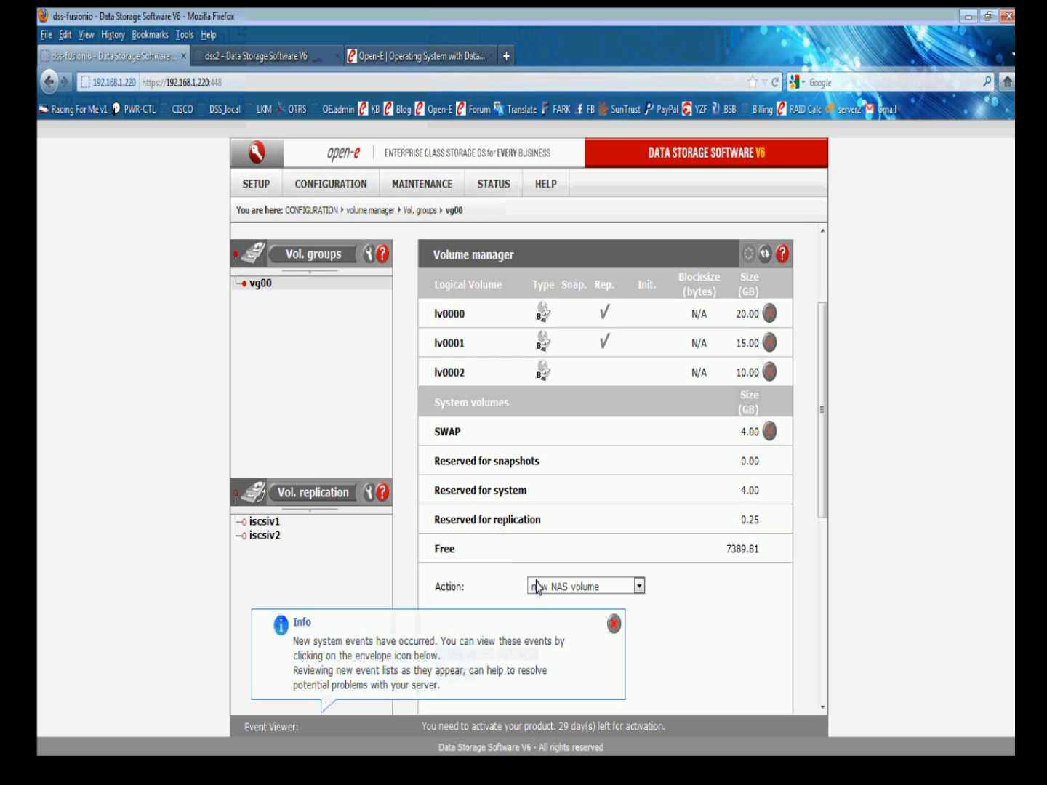
{"action": "scroll", "coordinate": [513, 573], "scroll_direction": "down", "scroll_amount": 5}
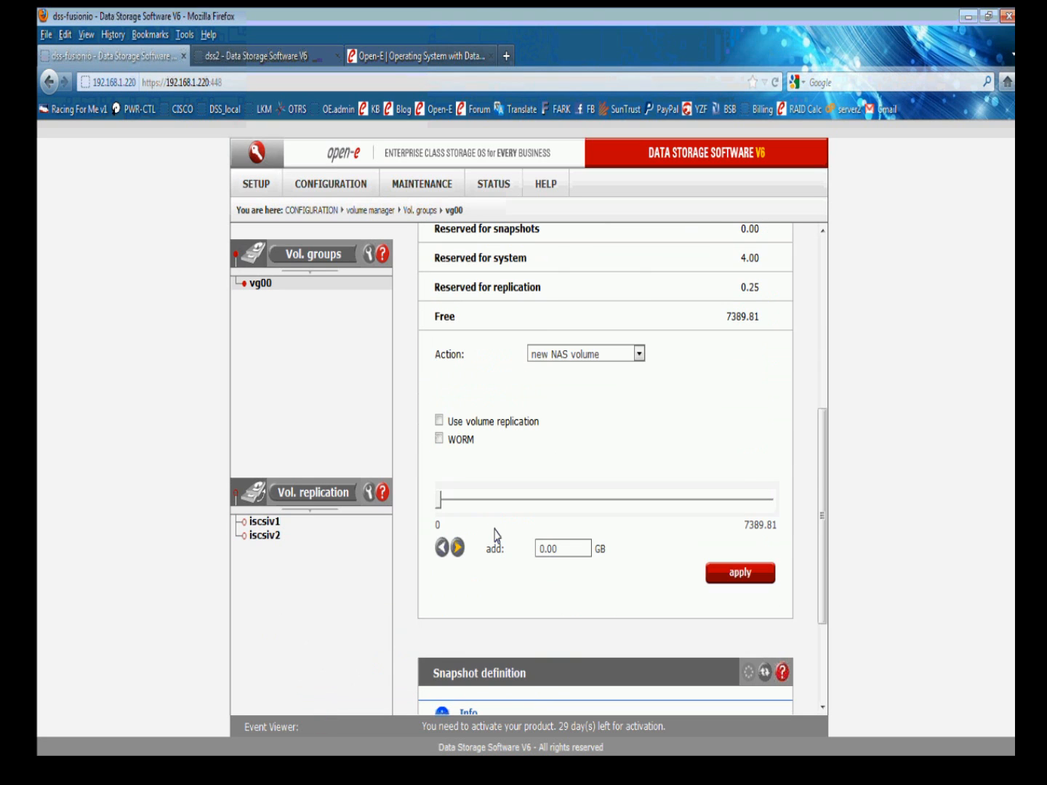
{"action": "scroll", "coordinate": [520, 436], "scroll_direction": "up", "scroll_amount": 3}
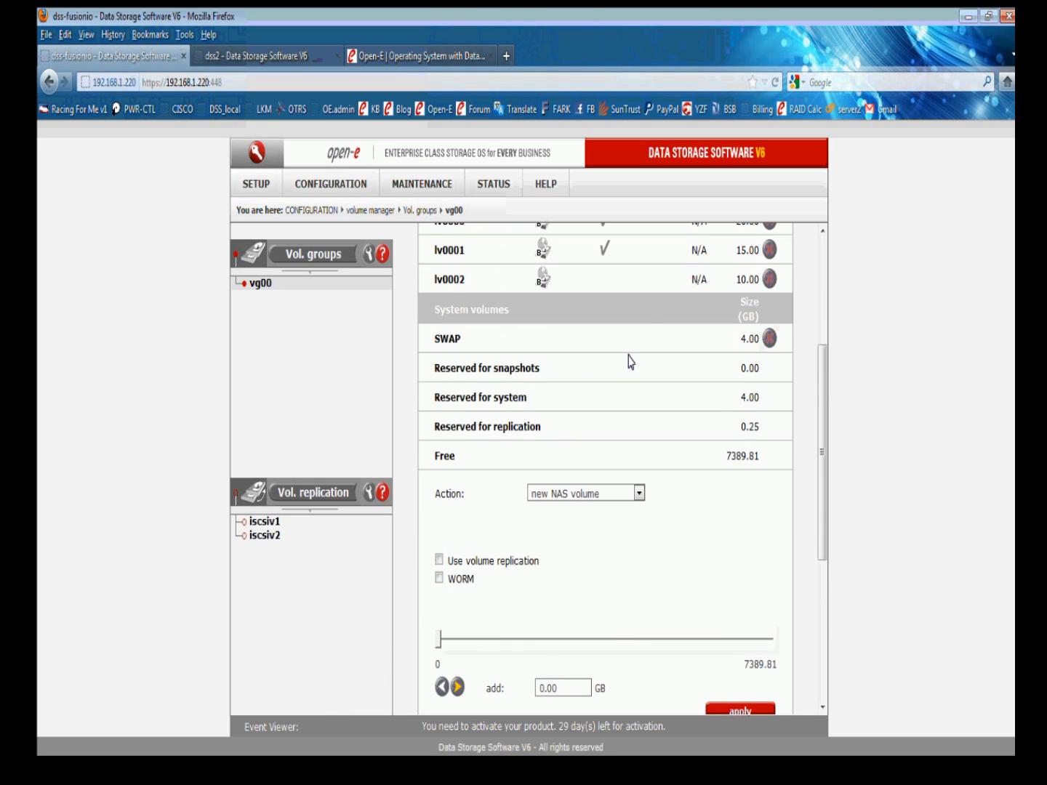
{"action": "scroll", "coordinate": [592, 356], "scroll_direction": "down", "scroll_amount": 2}
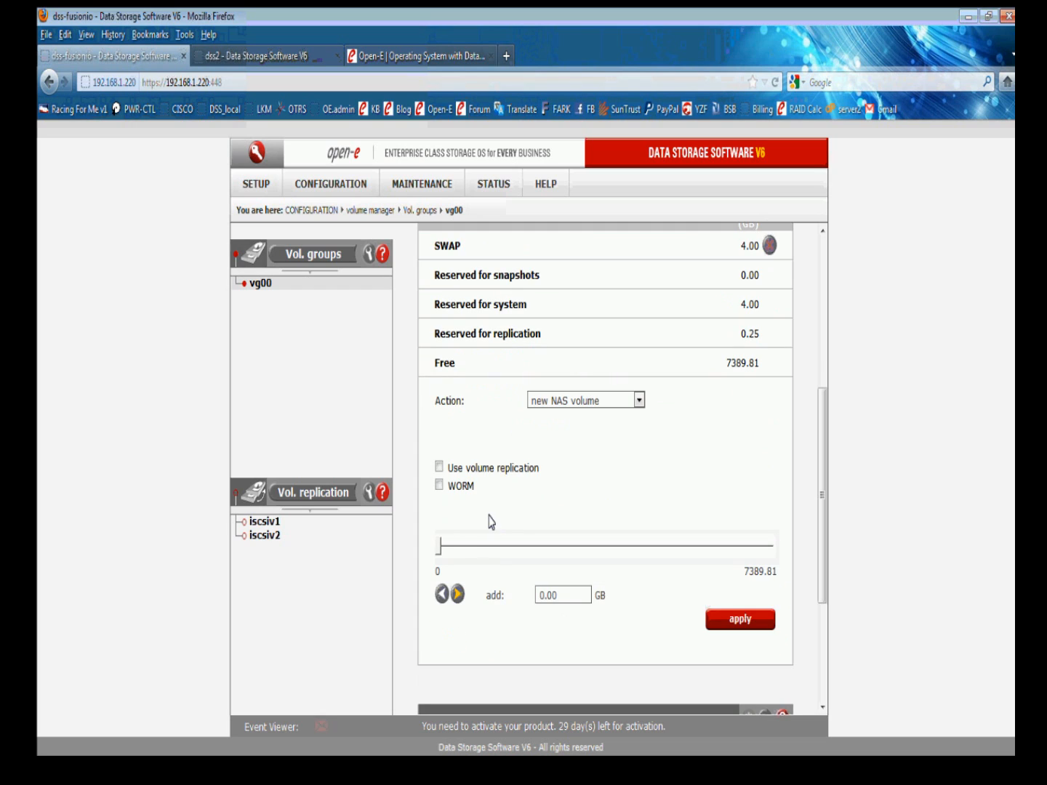
{"action": "double_click", "coordinate": [541, 596]}
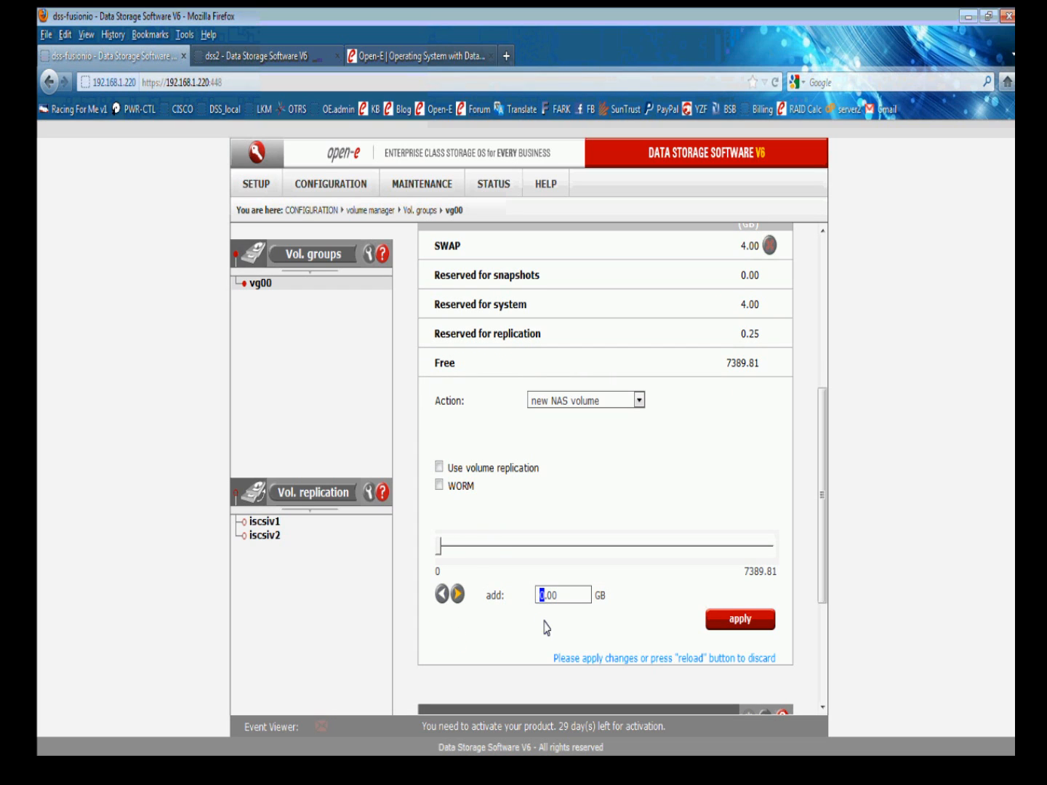
{"action": "left_click", "coordinate": [545, 400]}
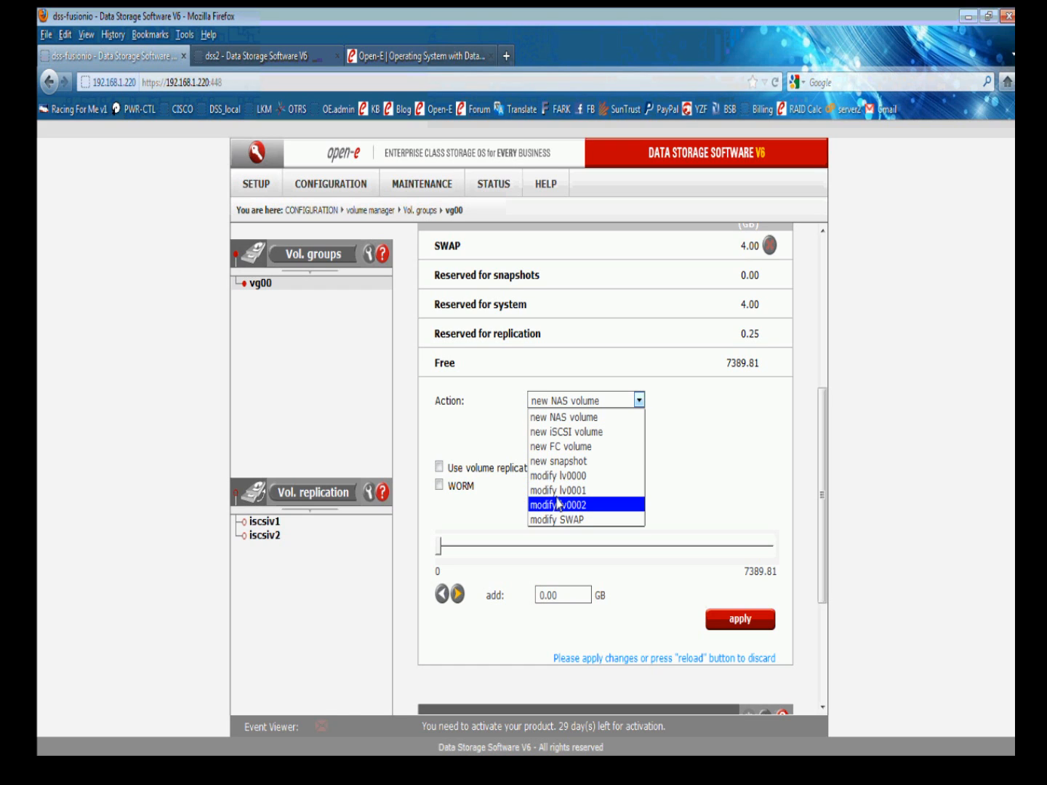
{"action": "left_click", "coordinate": [558, 504]}
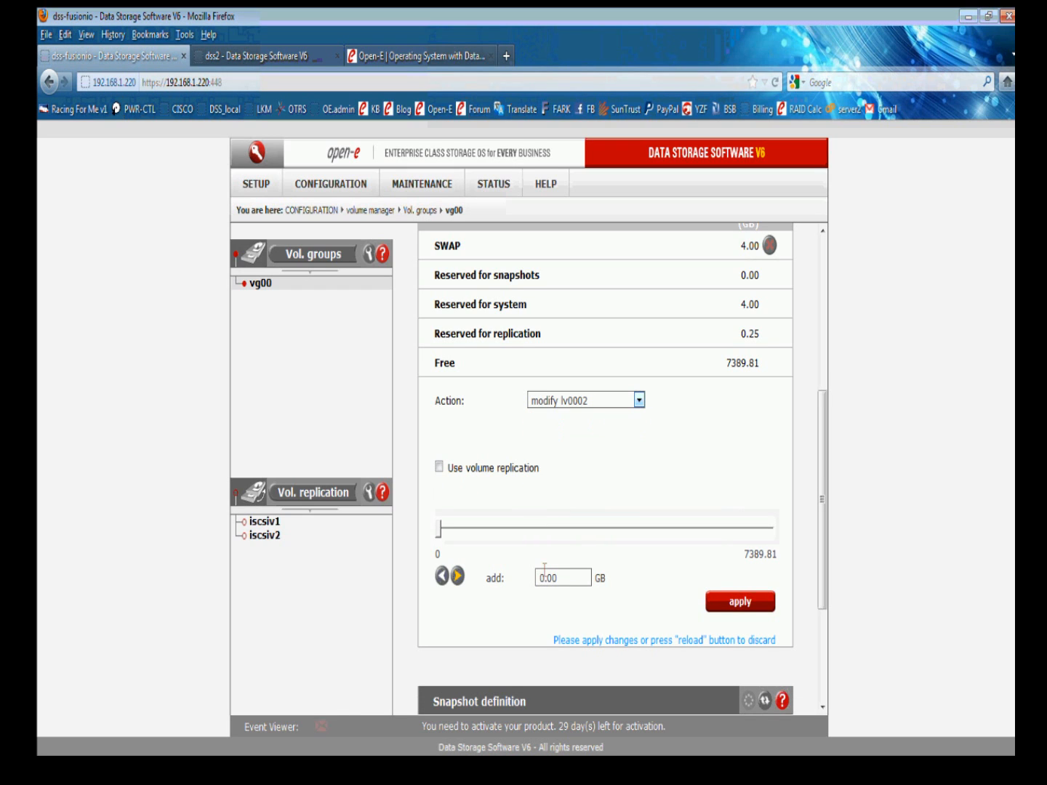
{"action": "type", "text": "5"}
{"action": "left_click", "coordinate": [726, 601]}
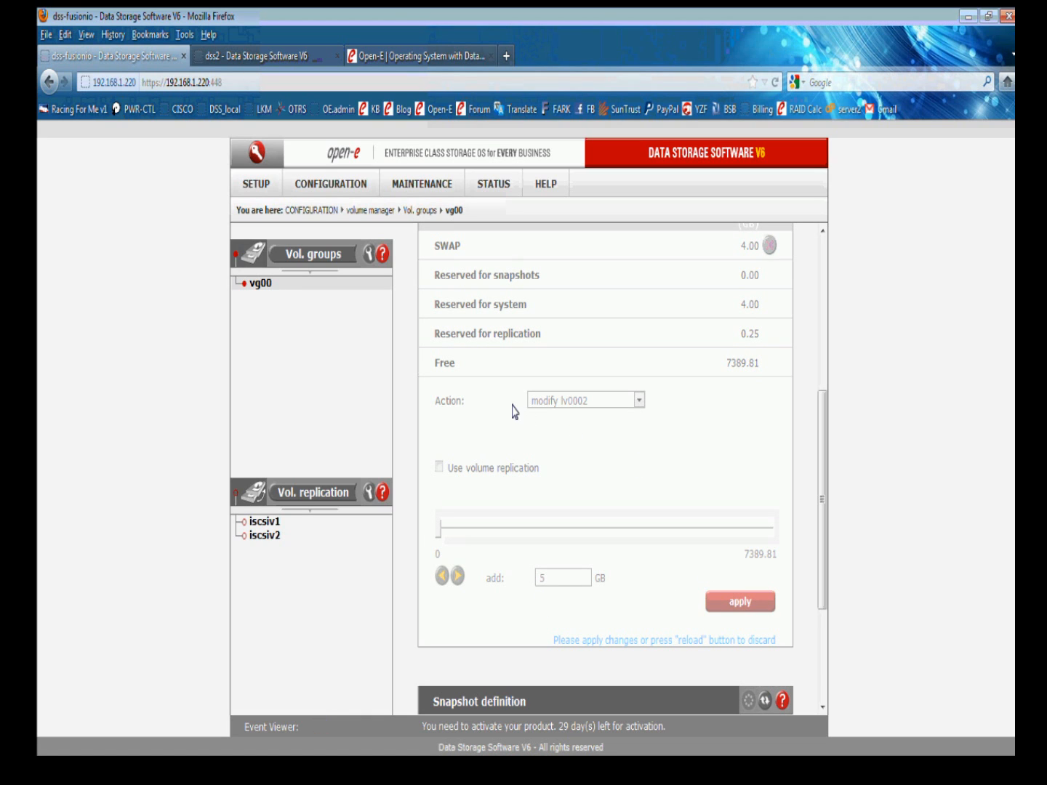
- Return to the dss2 server, disable volume replication for lv0003 and apply the change, accepting the access interruption
{"action": "left_click", "coordinate": [269, 50]}
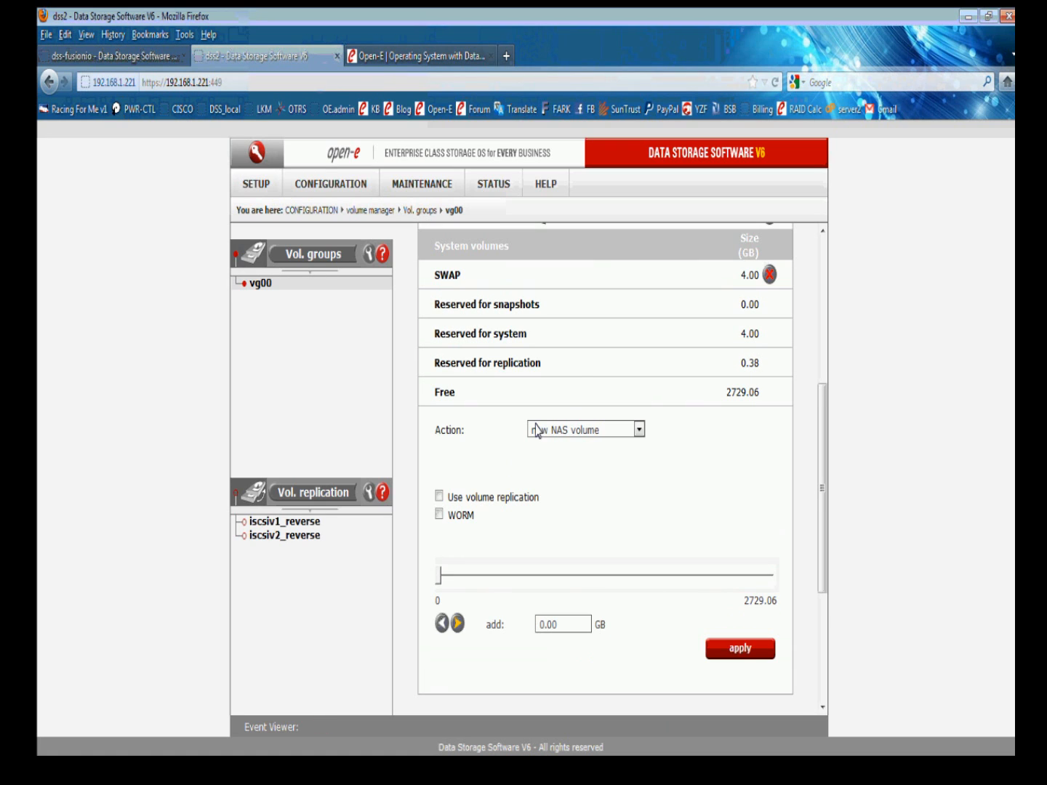
{"action": "left_click", "coordinate": [540, 429]}
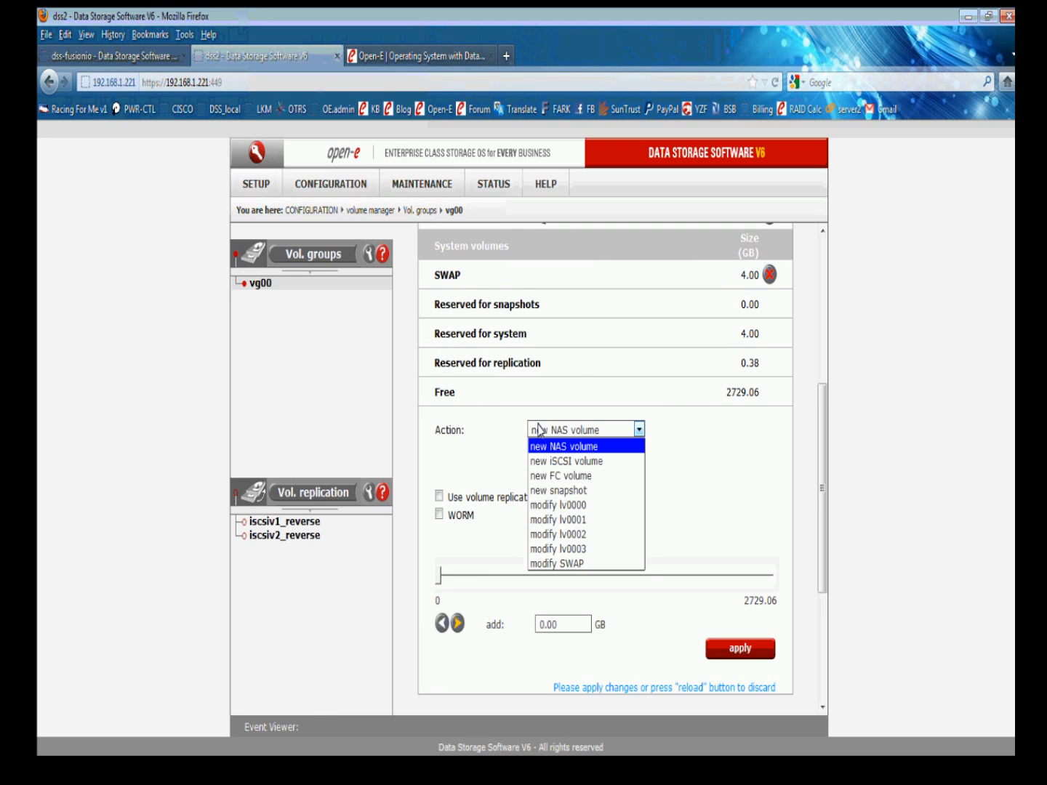
{"action": "left_click", "coordinate": [558, 546]}
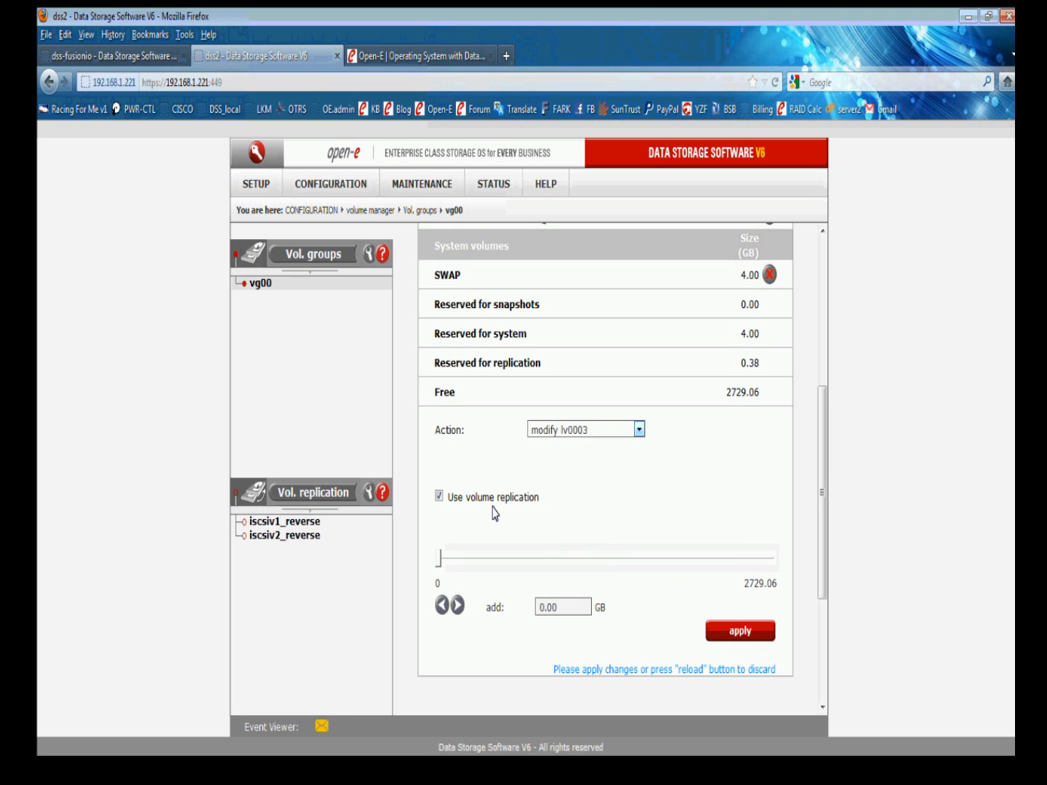
{"action": "left_click", "coordinate": [740, 632]}
{"action": "left_click", "coordinate": [738, 628]}
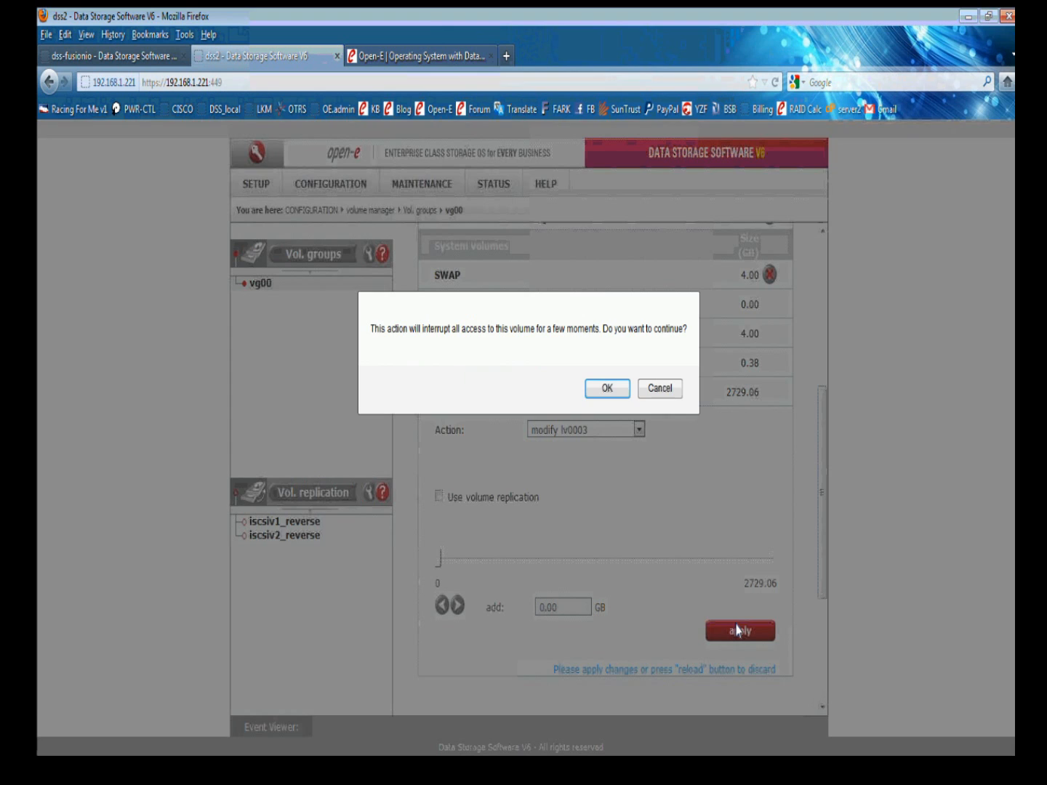
{"action": "left_click", "coordinate": [607, 388]}
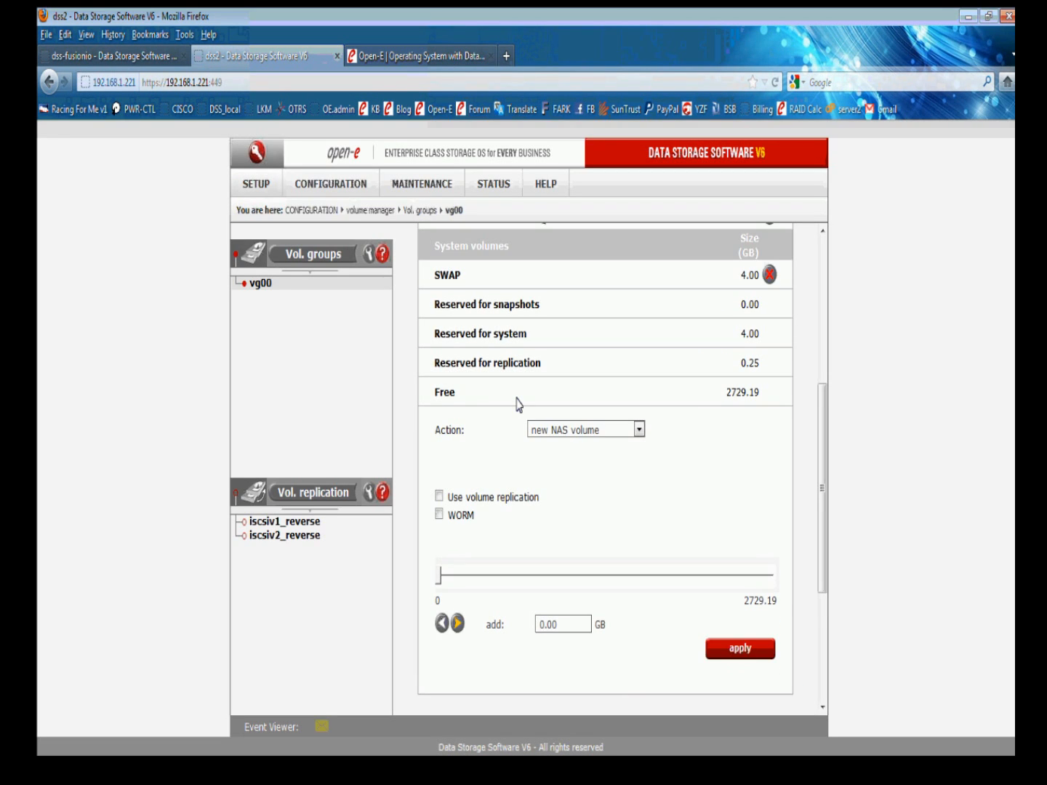
- Extend logical volume lv0003 on the dss2 server by 5 GB and apply the change
{"action": "left_click", "coordinate": [545, 431]}
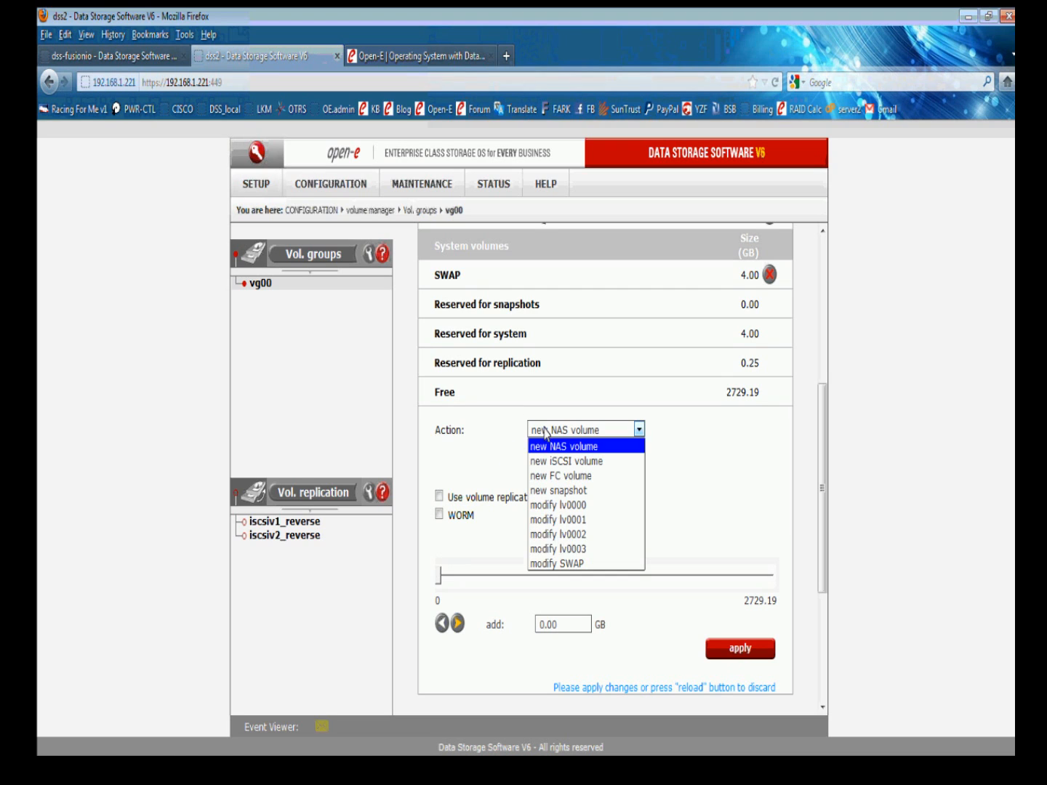
{"action": "left_click", "coordinate": [558, 546]}
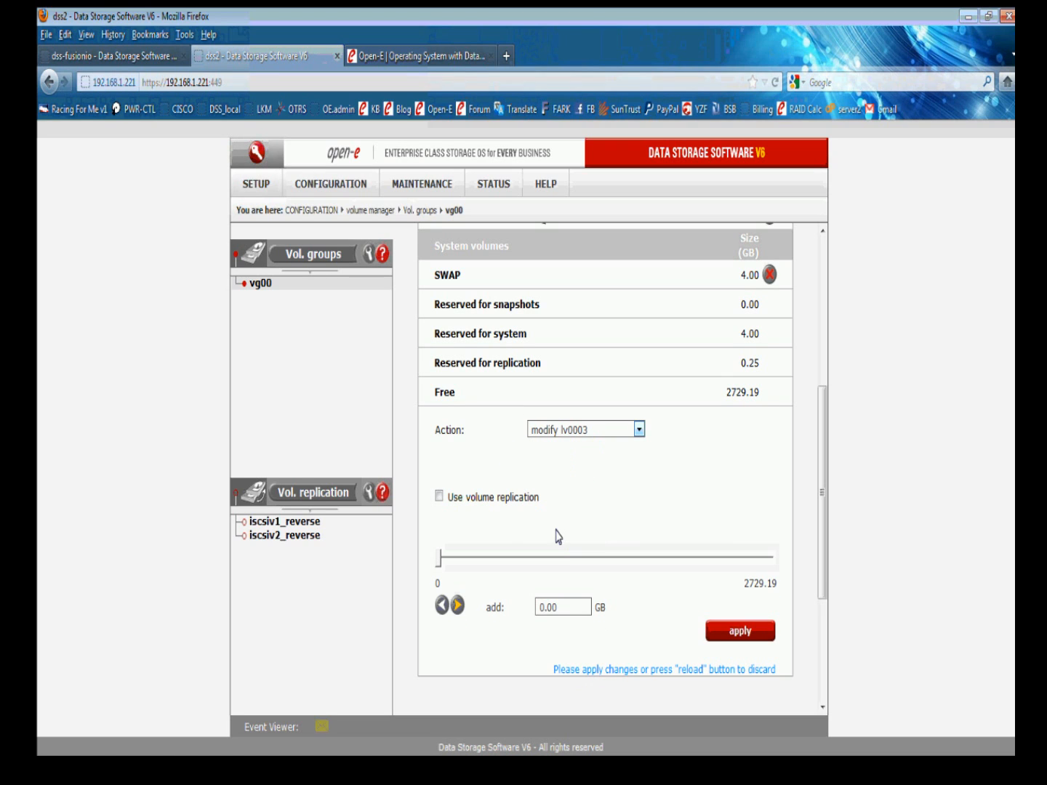
{"action": "double_click", "coordinate": [541, 606]}
{"action": "type", "text": "5"}
{"action": "left_click", "coordinate": [730, 631]}
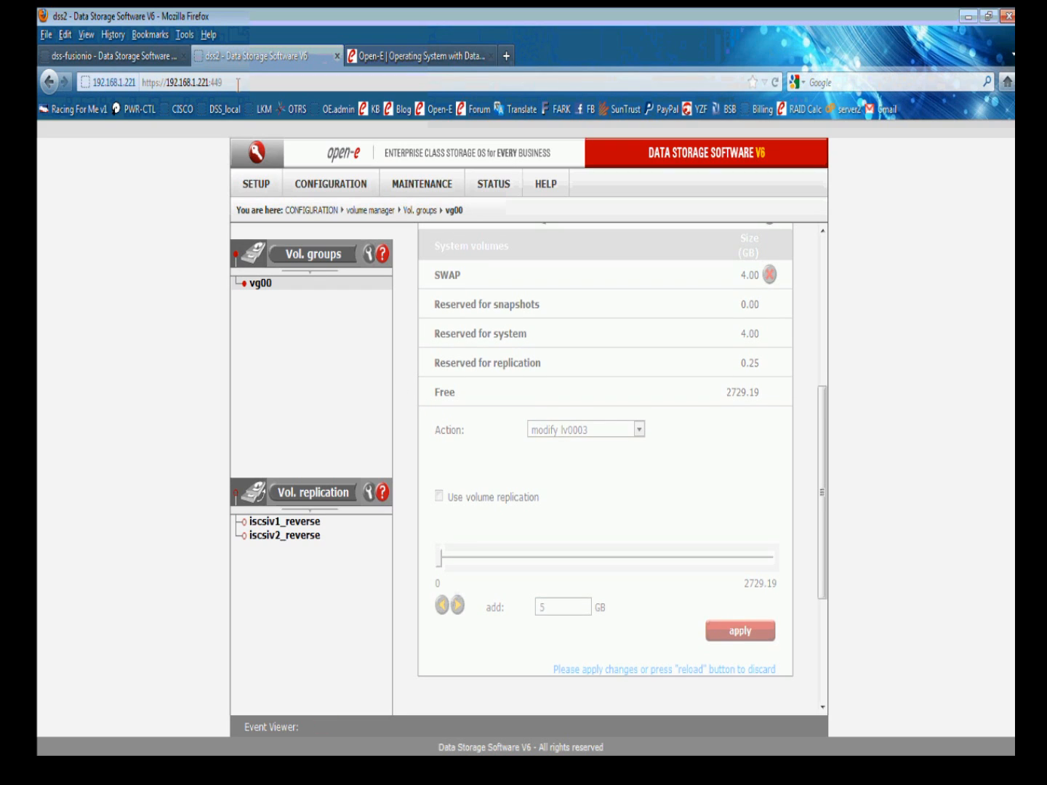
- Switch to the dss-fusionio server, enable volume replication for lv0002 and apply the change, accepting the access interruption
{"action": "left_click", "coordinate": [140, 53]}
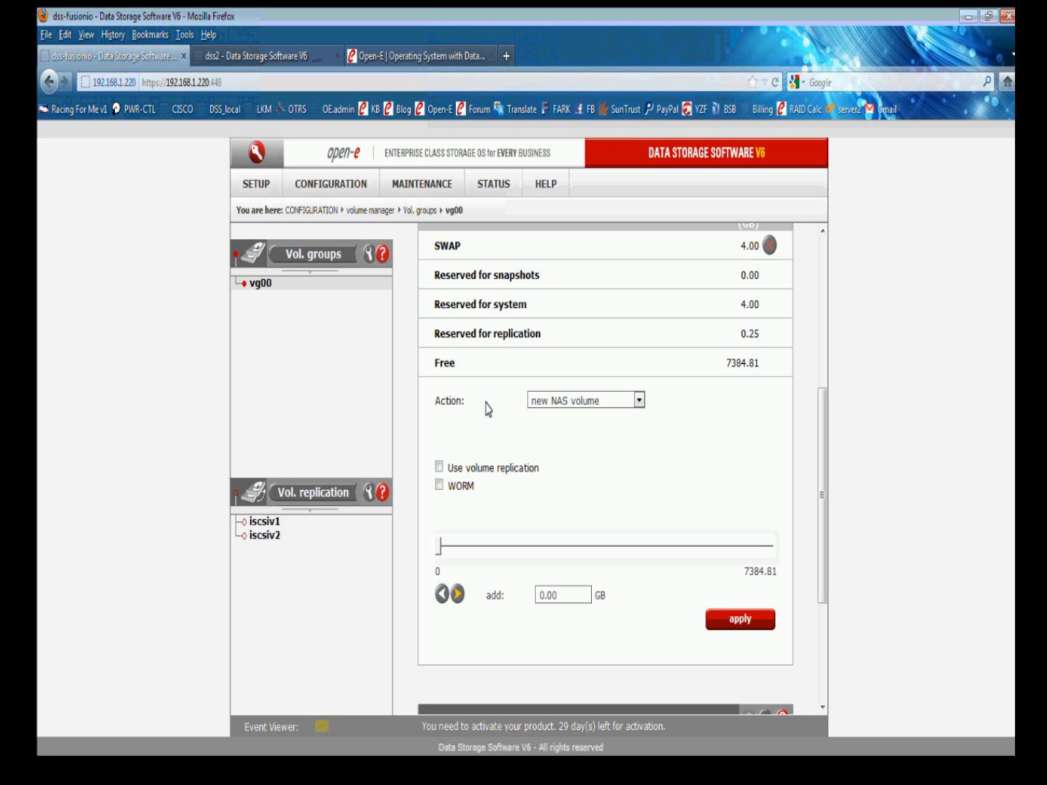
{"action": "left_click", "coordinate": [544, 402]}
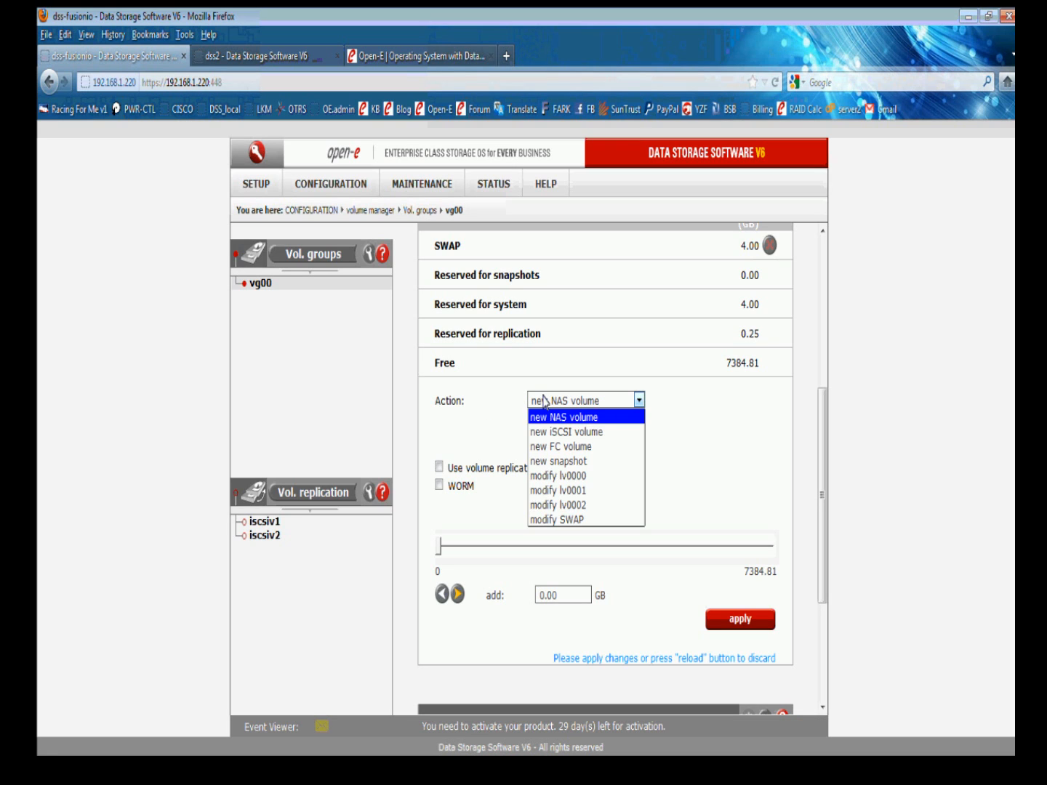
{"action": "left_click", "coordinate": [552, 503]}
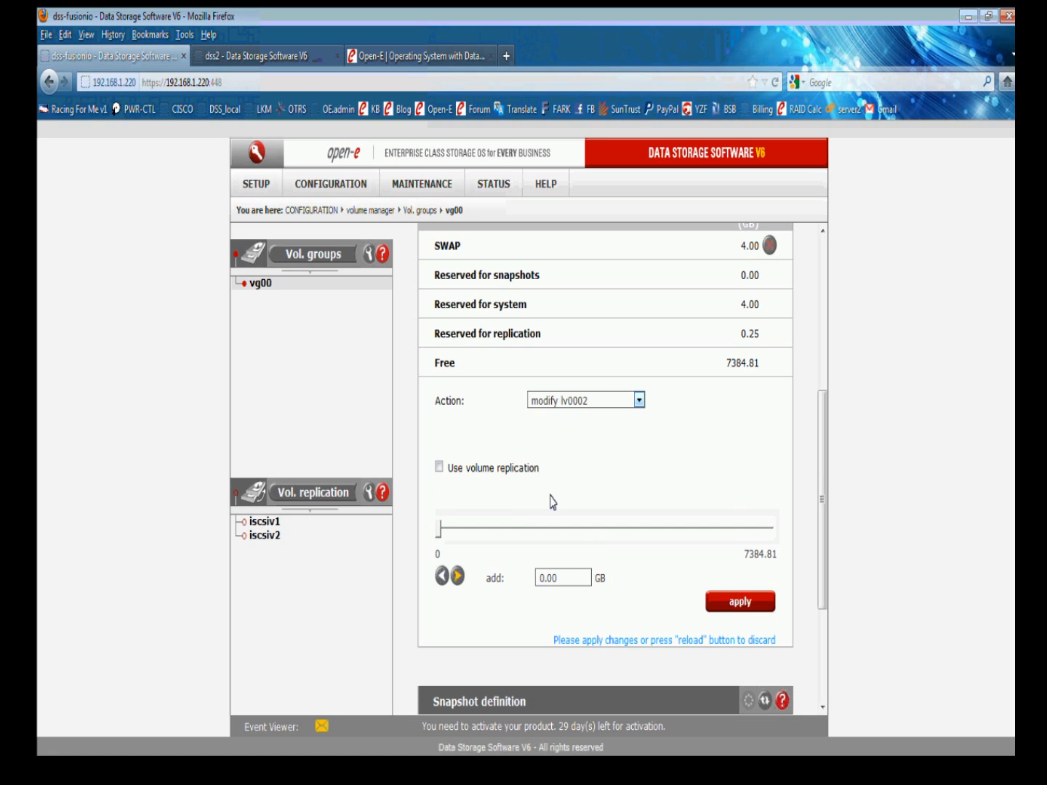
{"action": "left_click", "coordinate": [439, 468]}
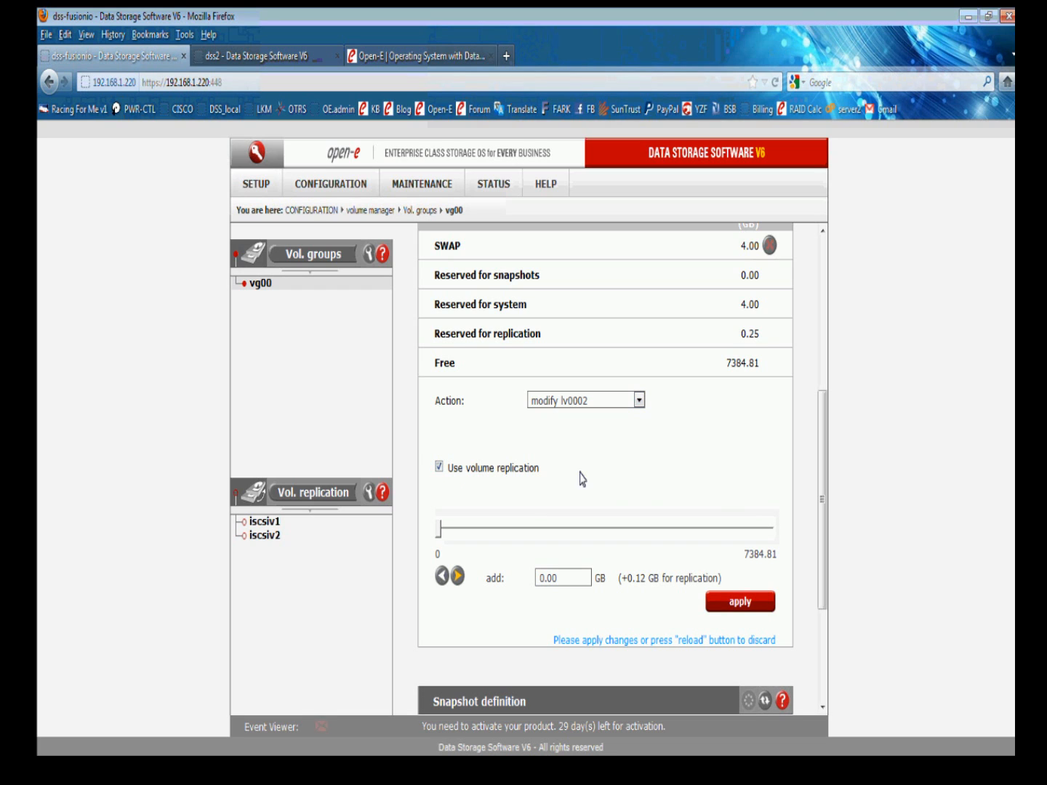
{"action": "left_click", "coordinate": [741, 604]}
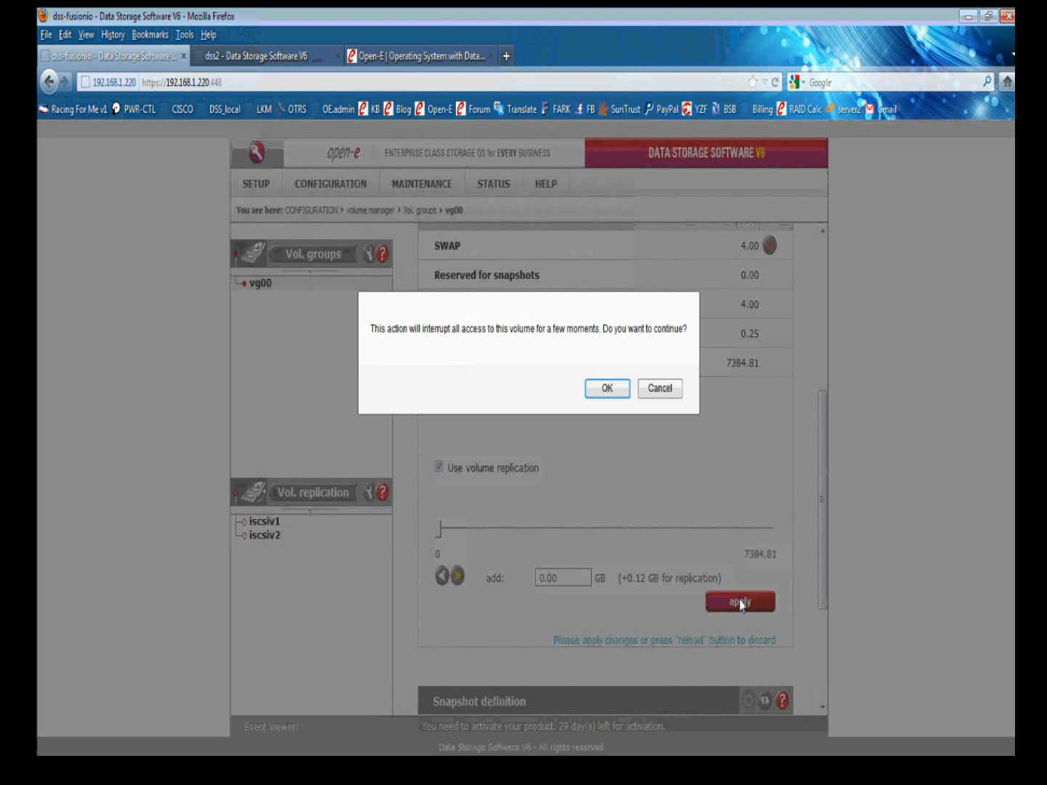
{"action": "key", "text": "Return"}
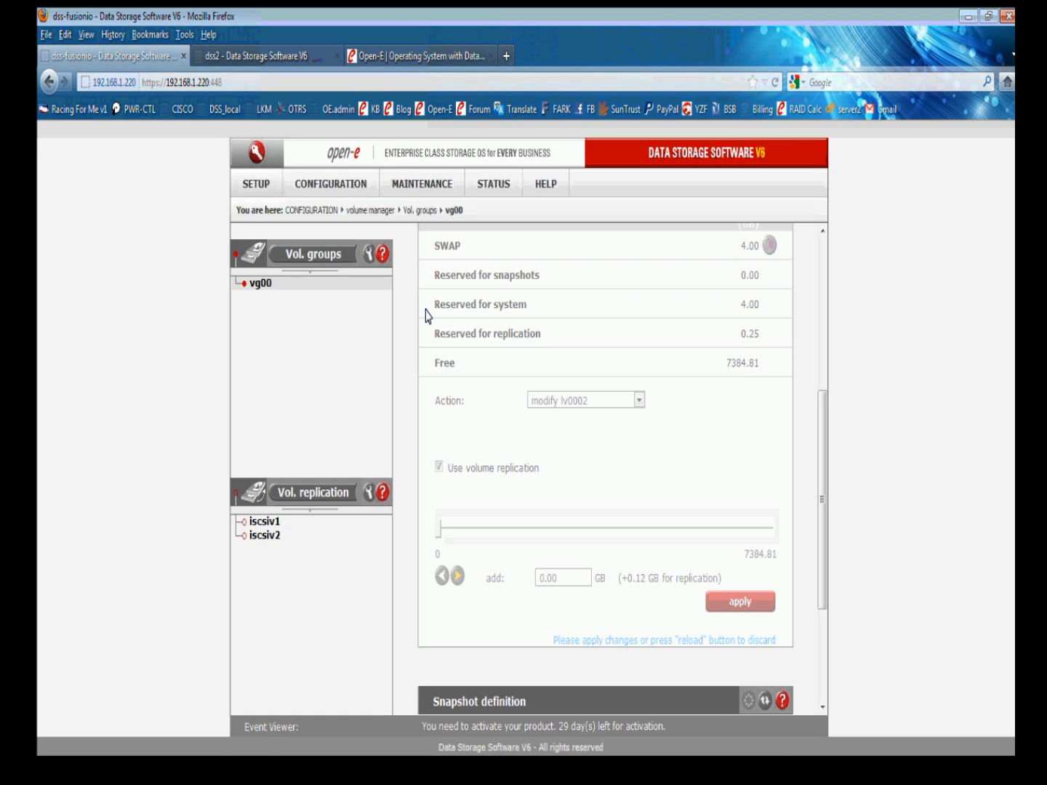
- Switch to the dss2 server, enable volume replication for lv0003 and apply the change, accepting the access interruption
{"action": "left_click", "coordinate": [268, 56]}
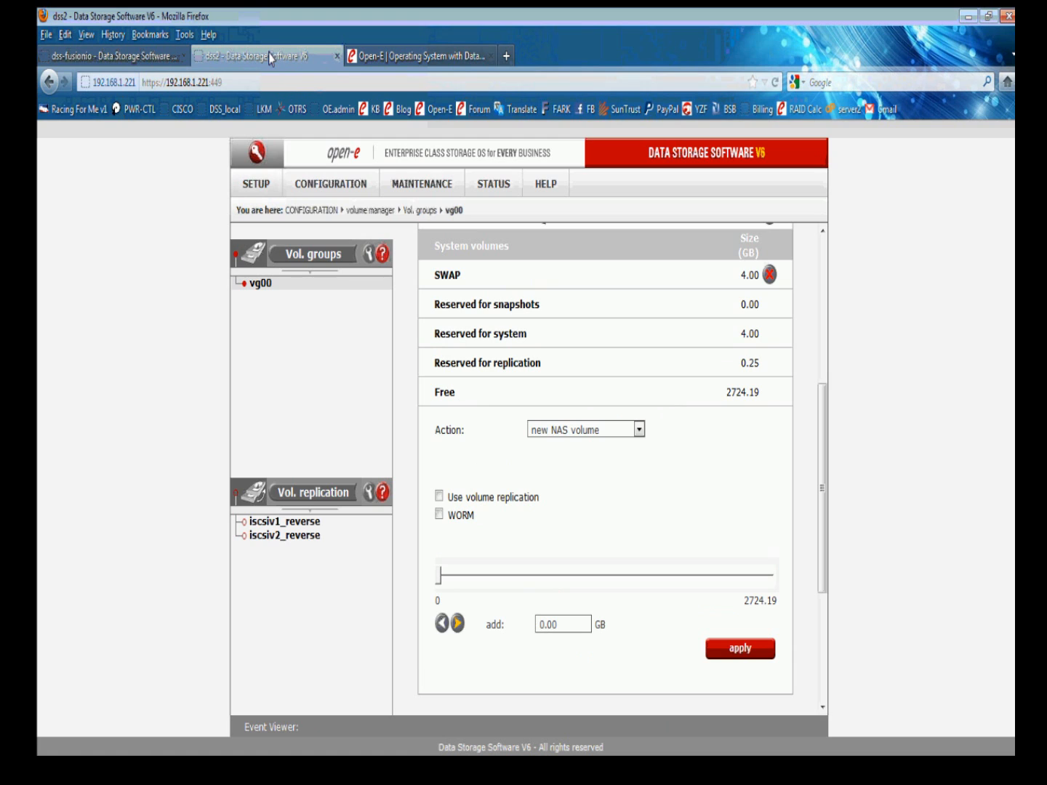
{"action": "scroll", "coordinate": [490, 403], "scroll_direction": "up", "scroll_amount": 1}
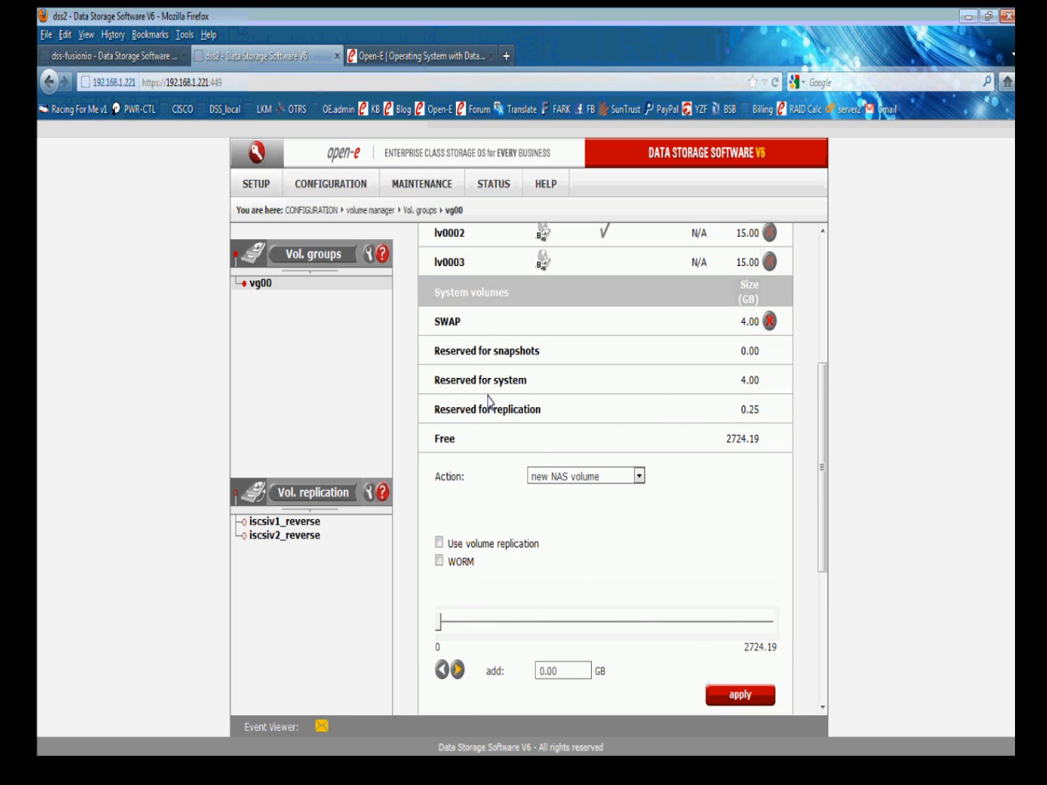
{"action": "left_click", "coordinate": [552, 475]}
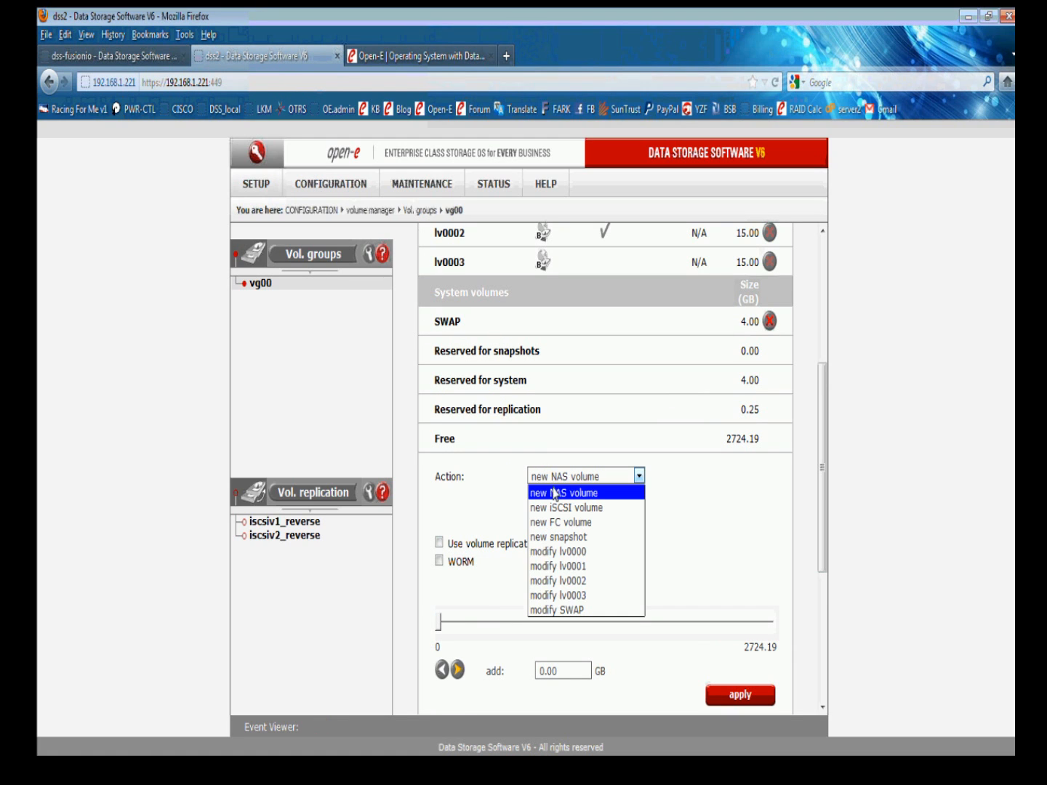
{"action": "left_click", "coordinate": [576, 595]}
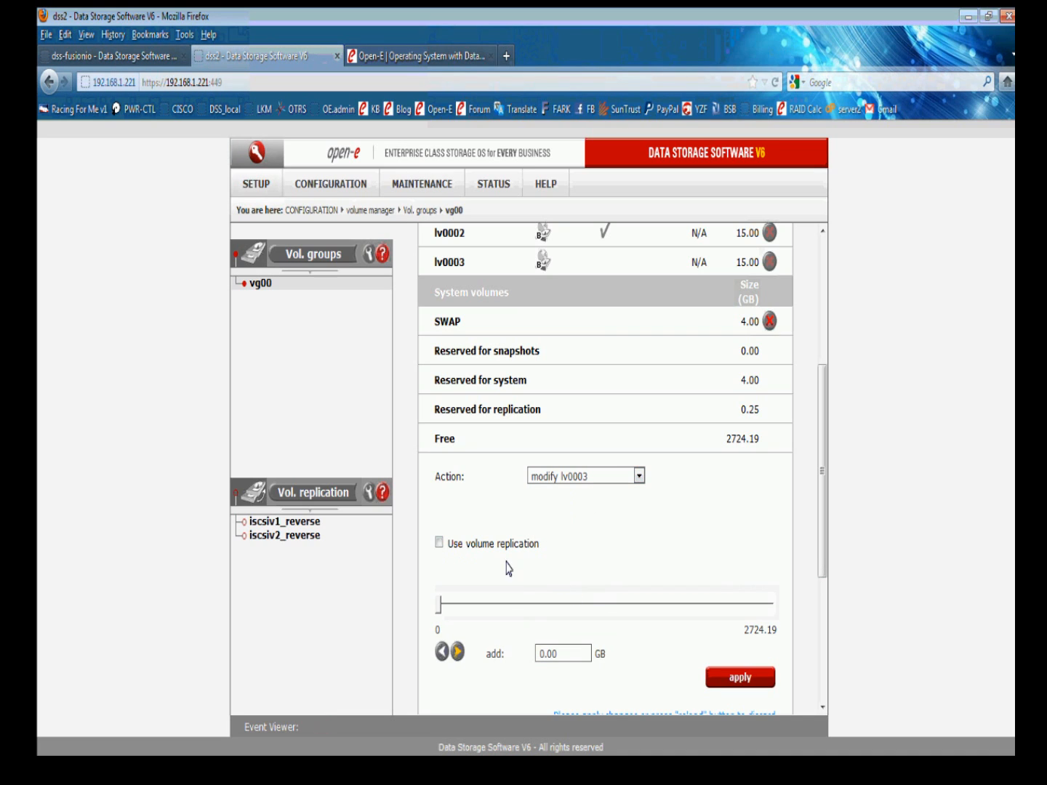
{"action": "left_click", "coordinate": [437, 540]}
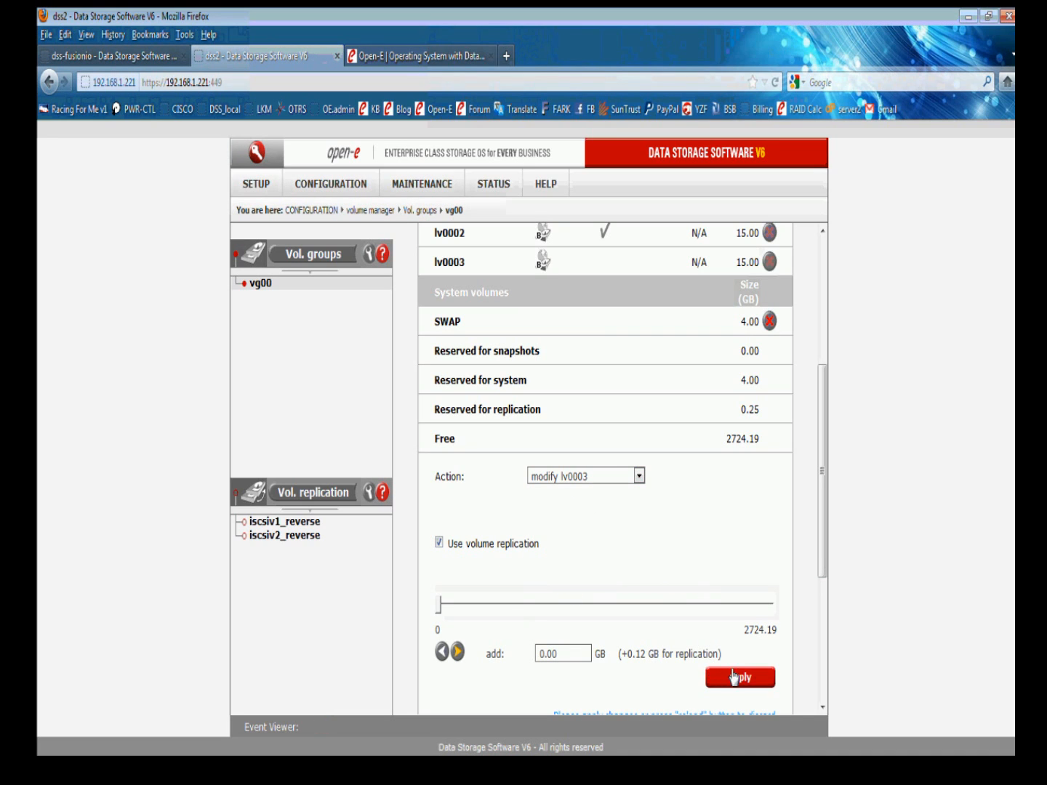
{"action": "left_click", "coordinate": [734, 678]}
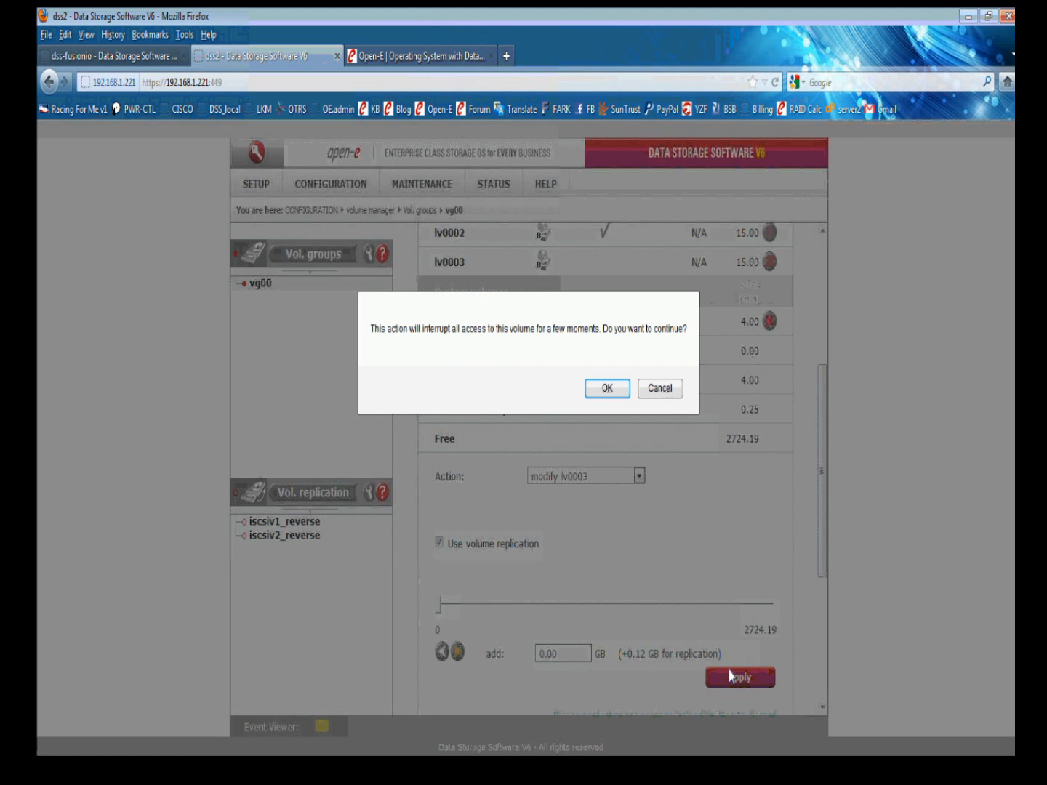
{"action": "left_click", "coordinate": [605, 387]}
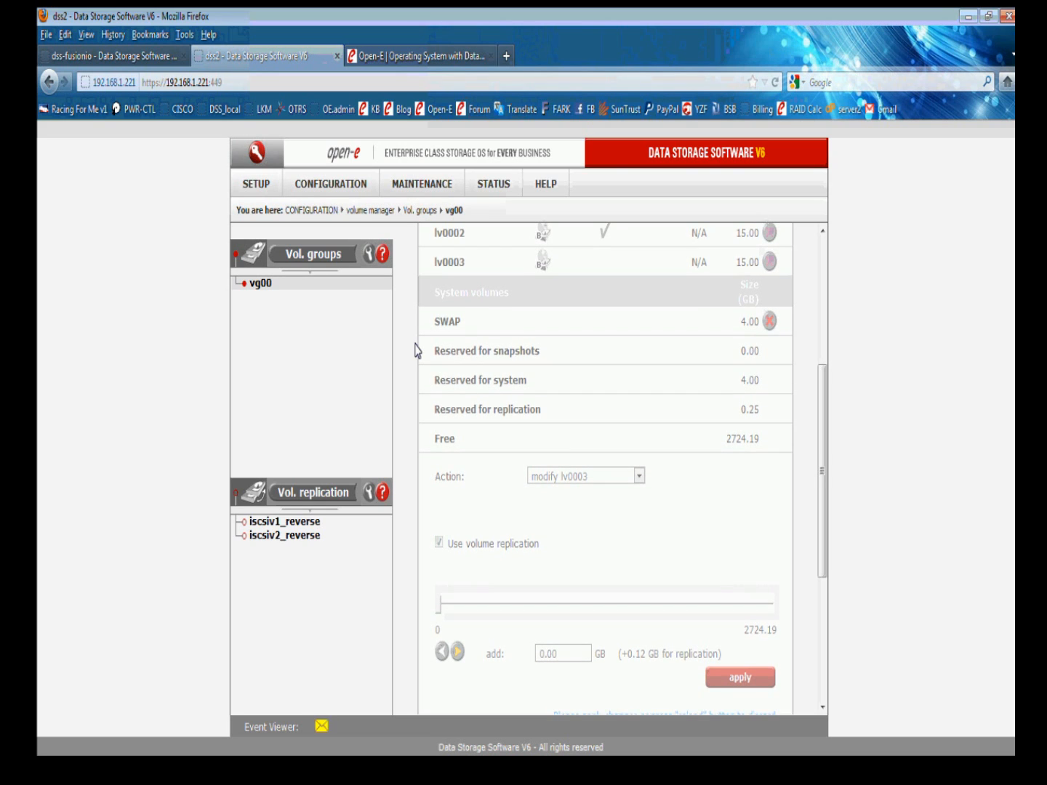
{"action": "scroll", "coordinate": [405, 343], "scroll_direction": "up", "scroll_amount": 3}
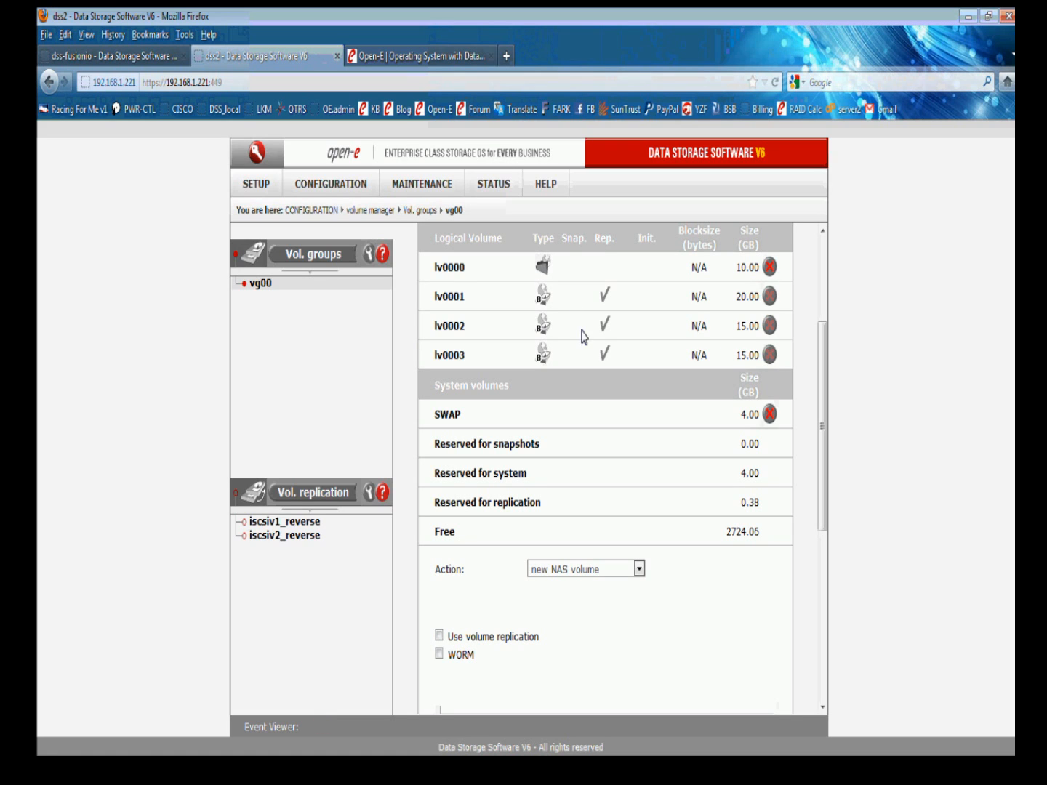
- Switch to the dss-fusionio server and open the volume replication settings at the section for creating a new replication task
{"action": "left_click", "coordinate": [141, 55]}
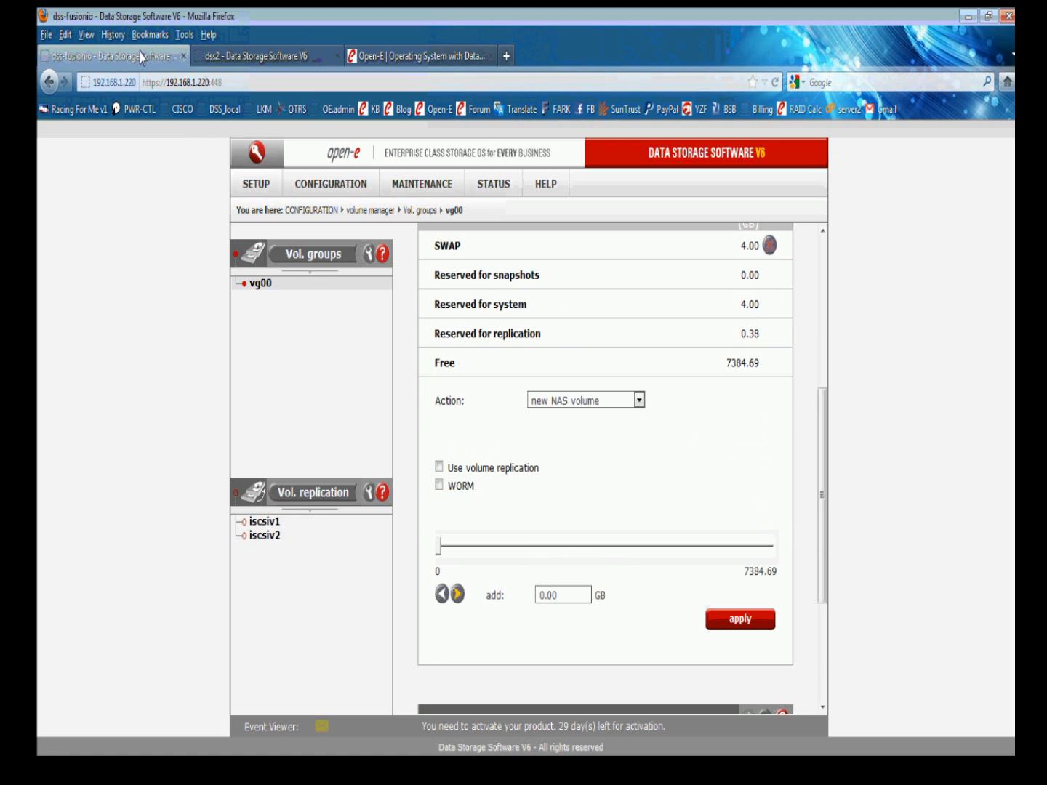
{"action": "scroll", "coordinate": [480, 283], "scroll_direction": "up", "scroll_amount": 3}
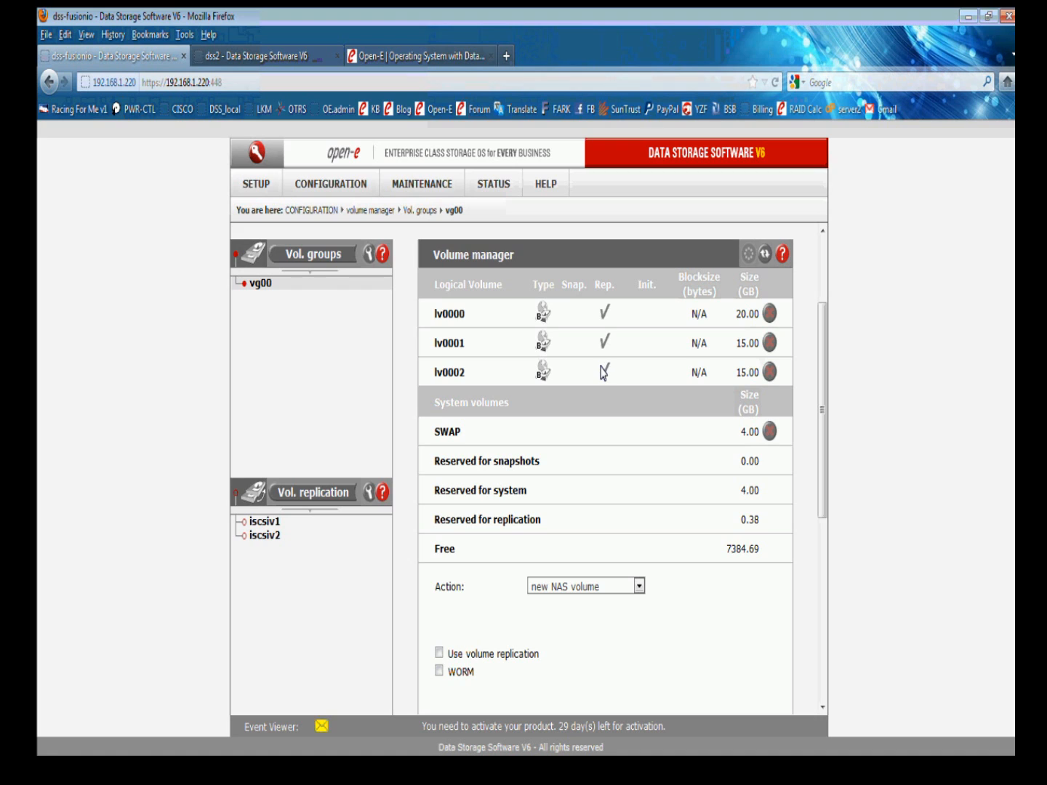
{"action": "left_click", "coordinate": [354, 184]}
{"action": "mouse_move", "coordinate": [351, 206]}
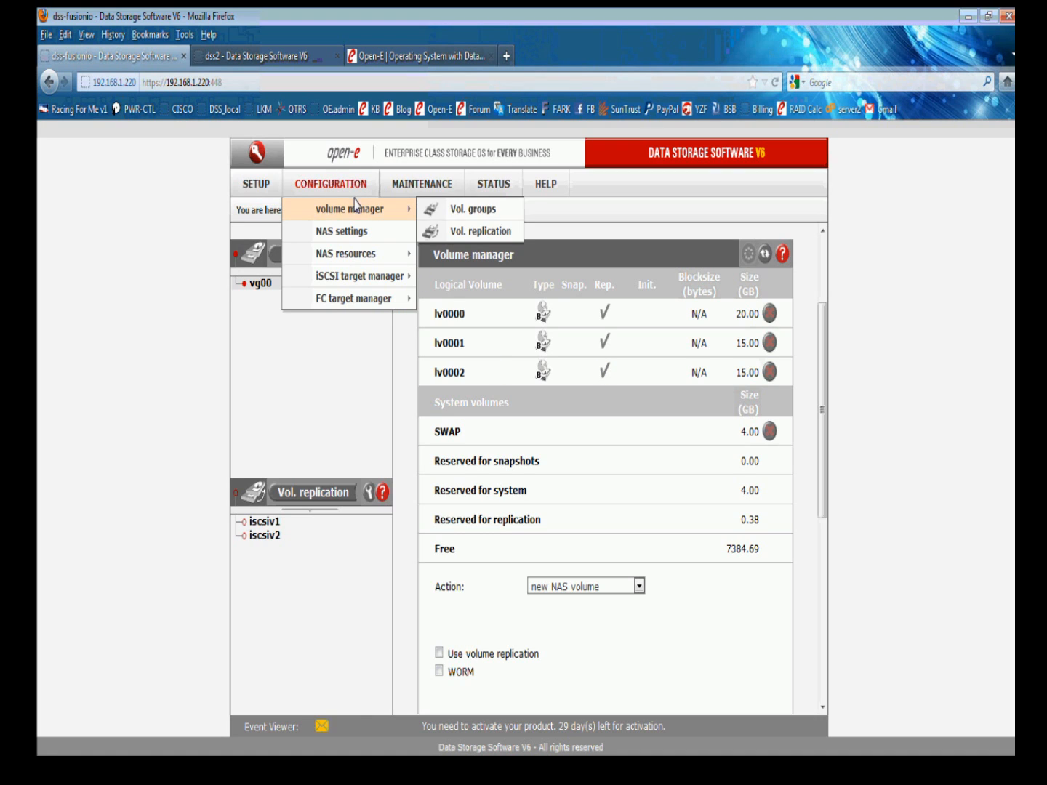
{"action": "left_click", "coordinate": [466, 232]}
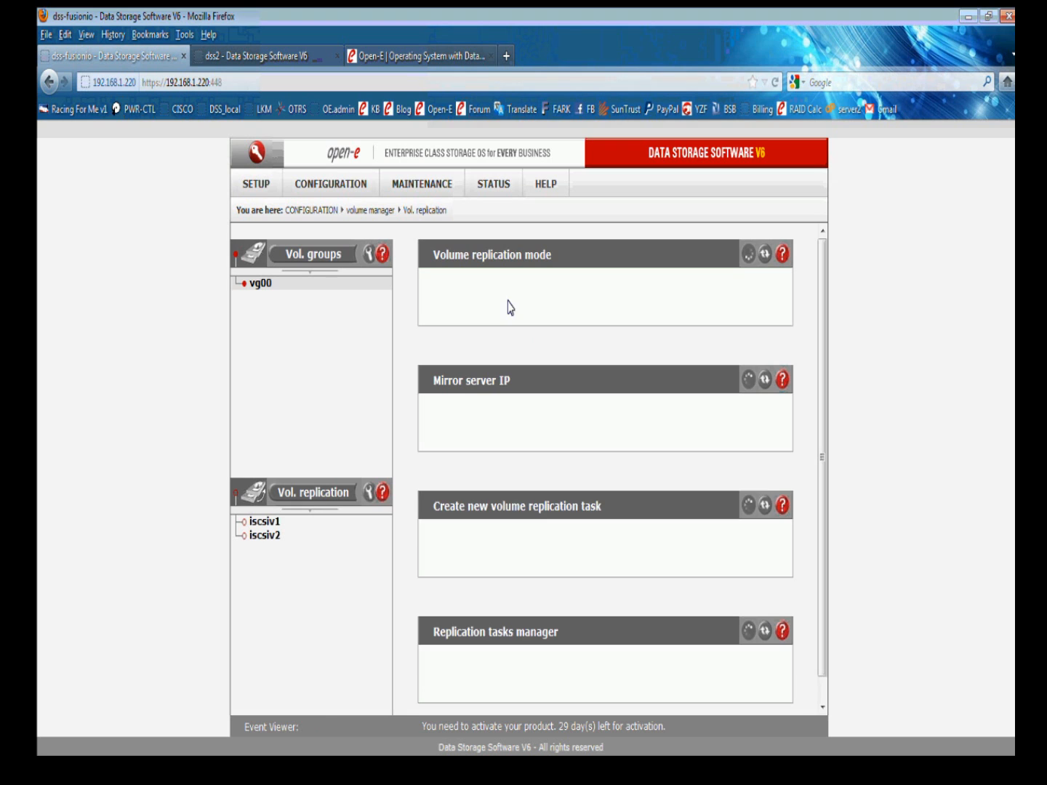
{"action": "scroll", "coordinate": [410, 403], "scroll_direction": "down", "scroll_amount": 1}
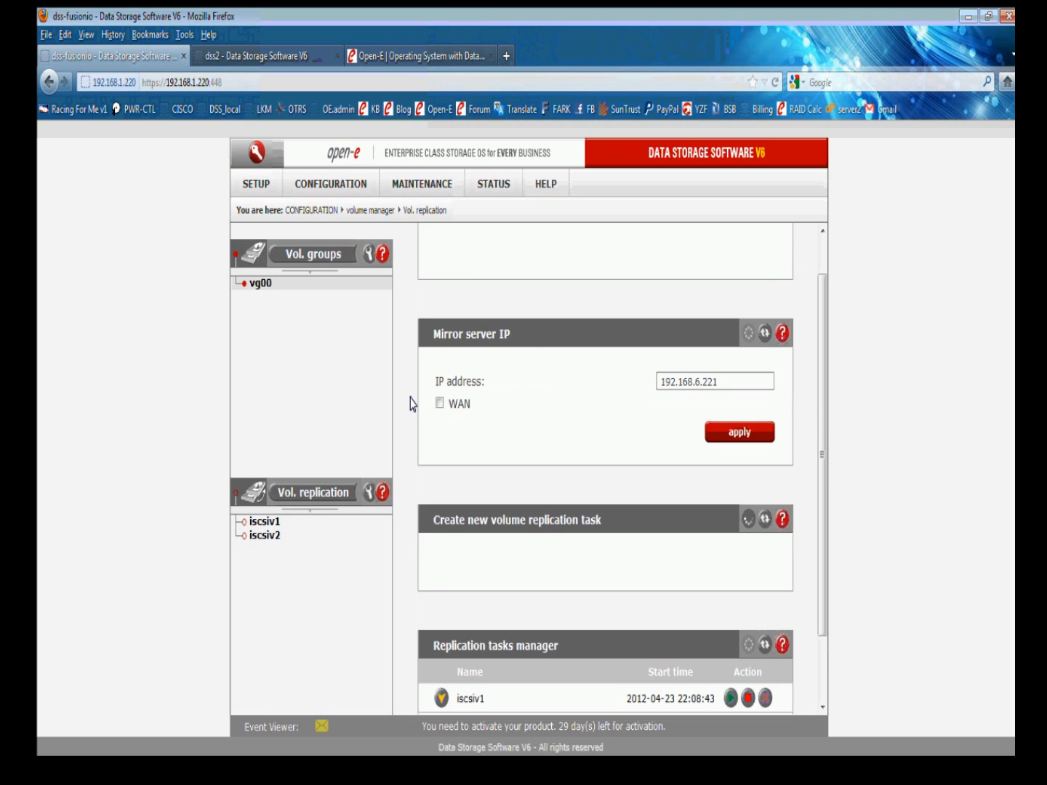
{"action": "scroll", "coordinate": [422, 404], "scroll_direction": "down", "scroll_amount": 4}
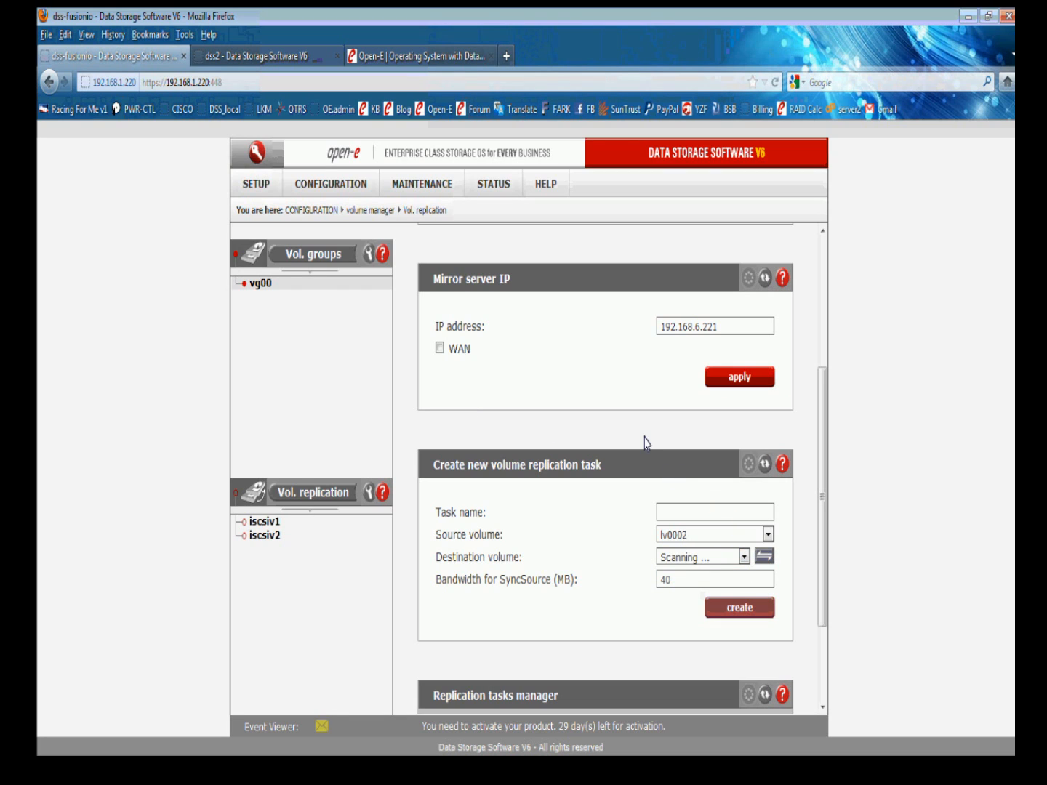
- Switch to the dss2 server and check the volume replication setting of lv0003
{"action": "left_click", "coordinate": [260, 58]}
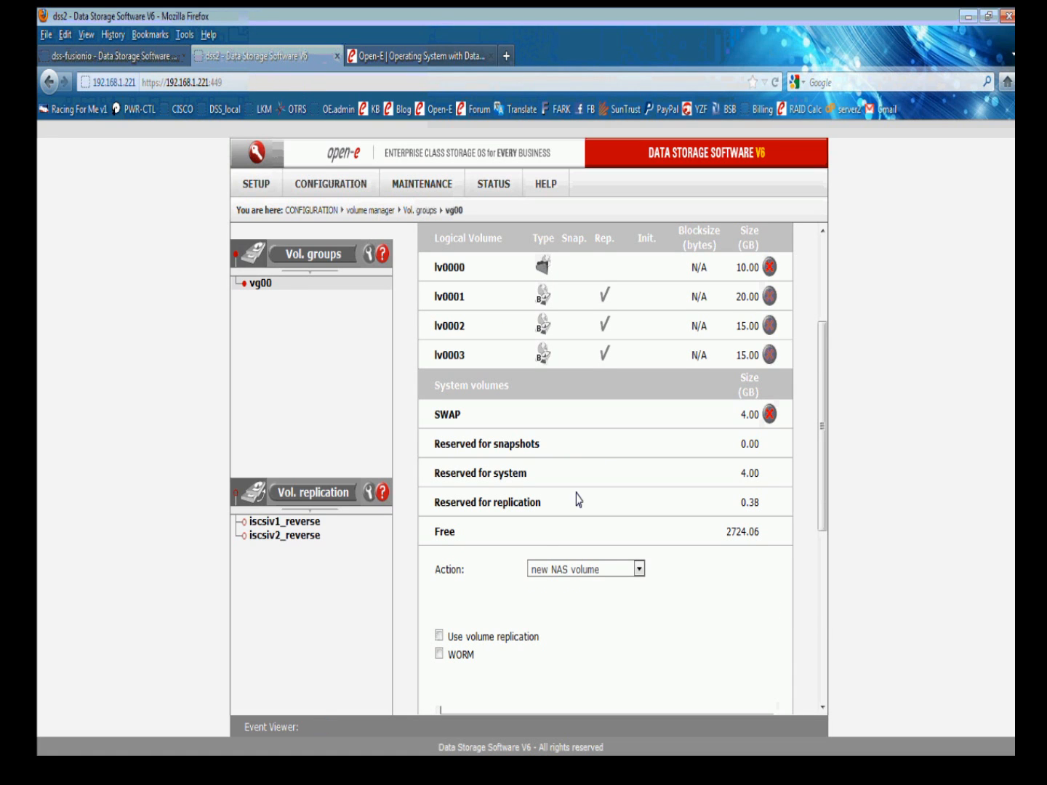
{"action": "left_click", "coordinate": [540, 568]}
{"action": "left_click", "coordinate": [559, 687]}
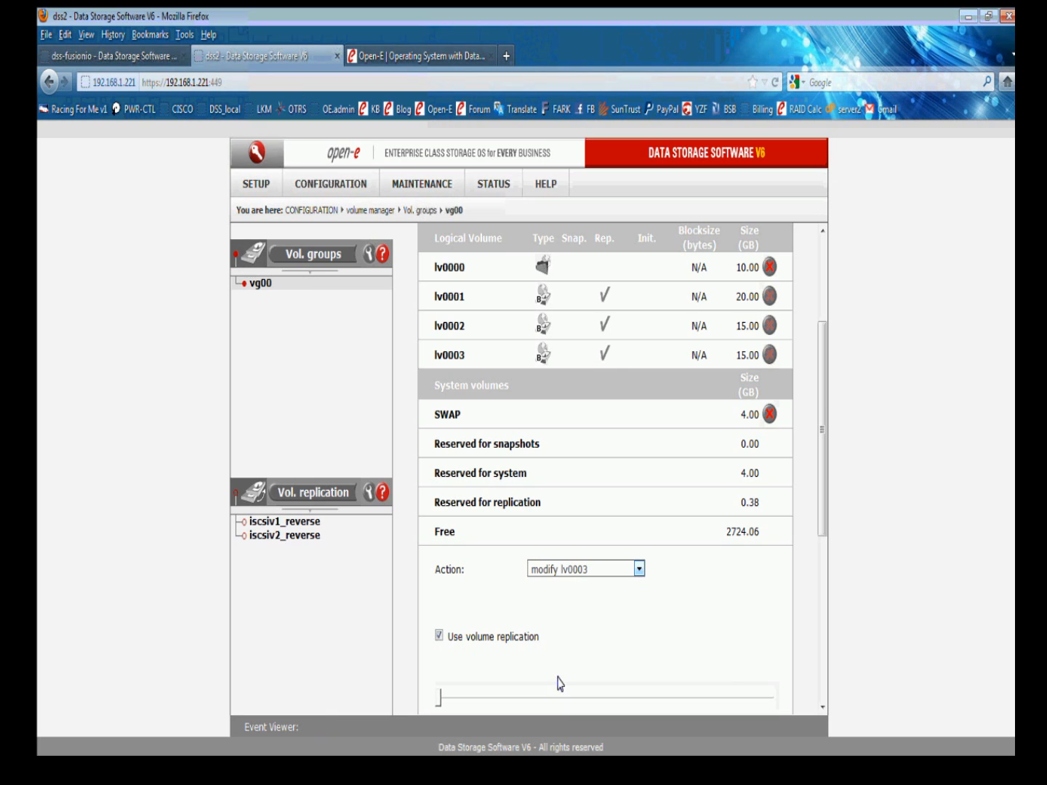
{"action": "scroll", "coordinate": [496, 579], "scroll_direction": "down", "scroll_amount": 1}
{"action": "scroll", "coordinate": [497, 579], "scroll_direction": "down", "scroll_amount": 1}
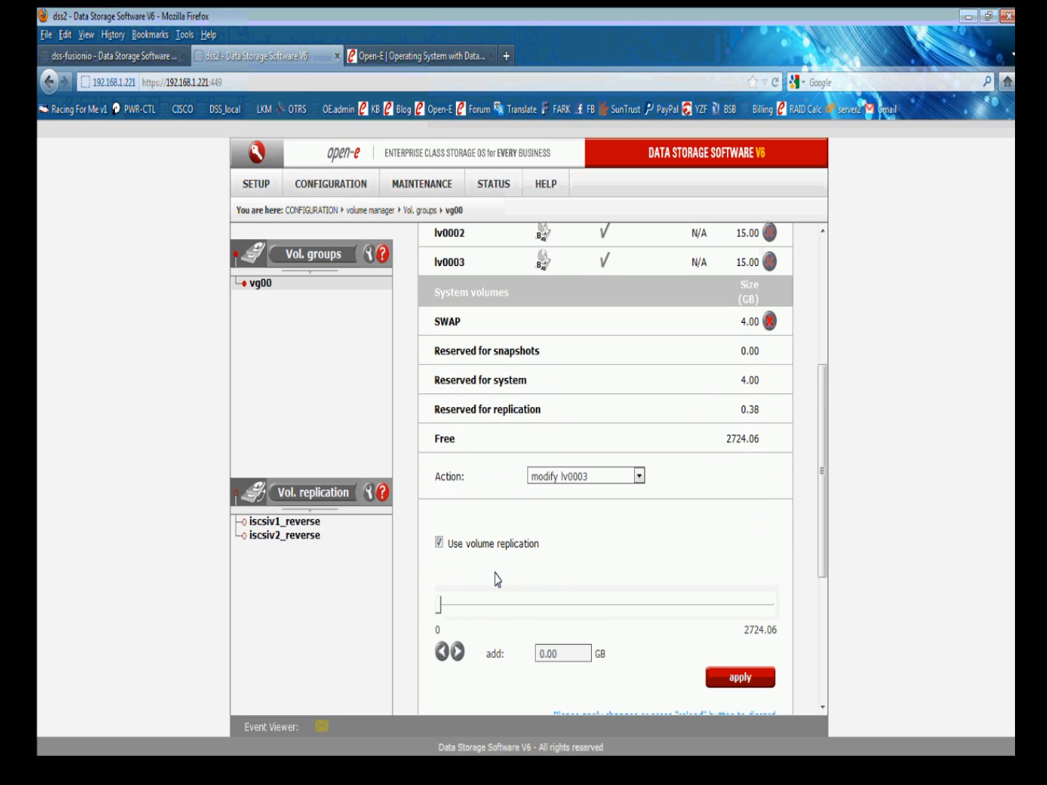
{"action": "scroll", "coordinate": [499, 566], "scroll_direction": "up", "scroll_amount": 2}
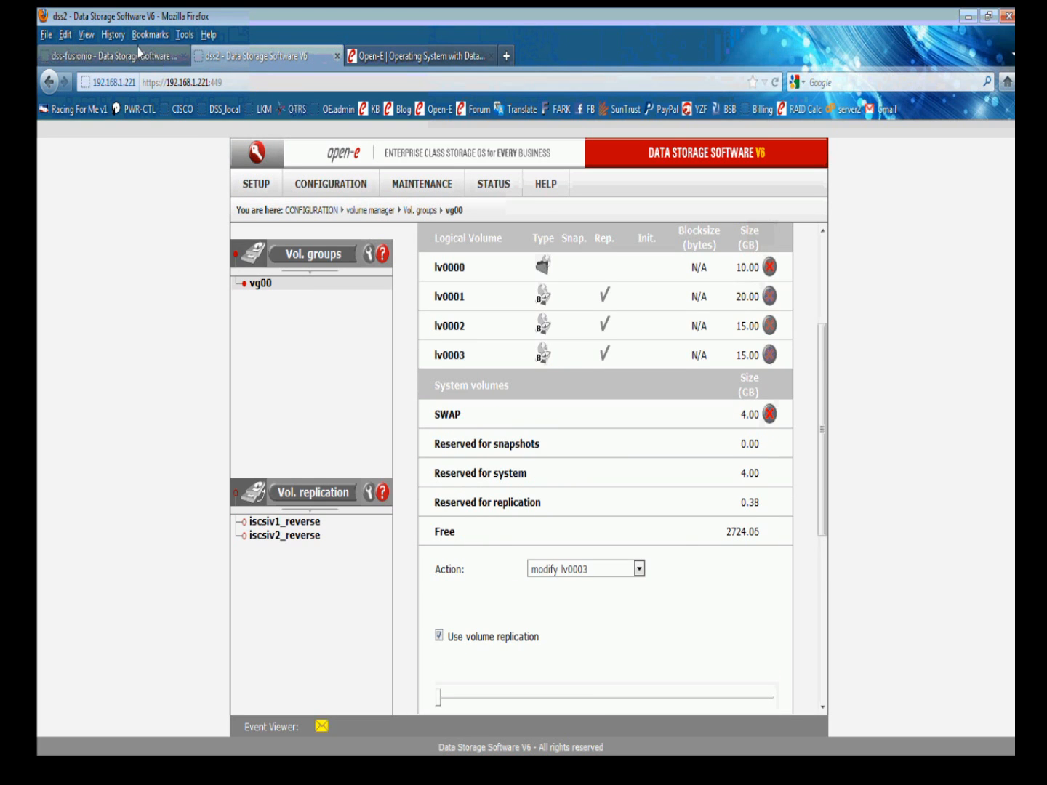
- Return to the dss-fusionio server and rescan for destination volumes for a new replication task with source volume lv0002
{"action": "left_click", "coordinate": [140, 52]}
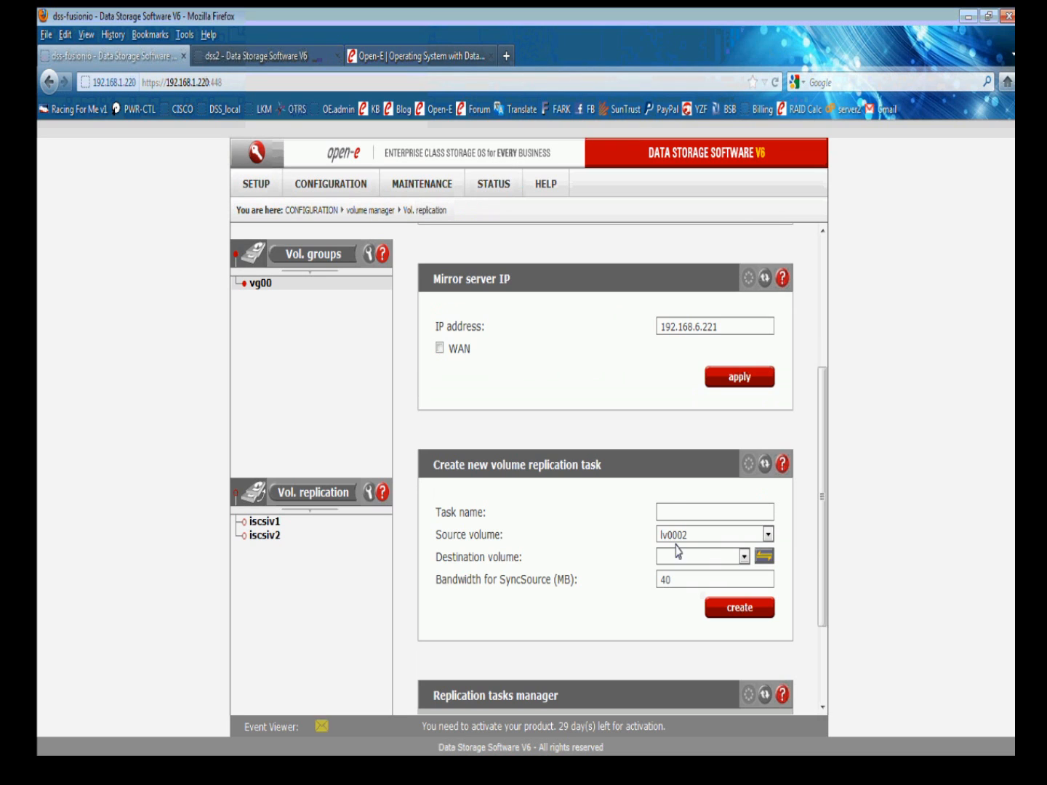
{"action": "left_click", "coordinate": [762, 558]}
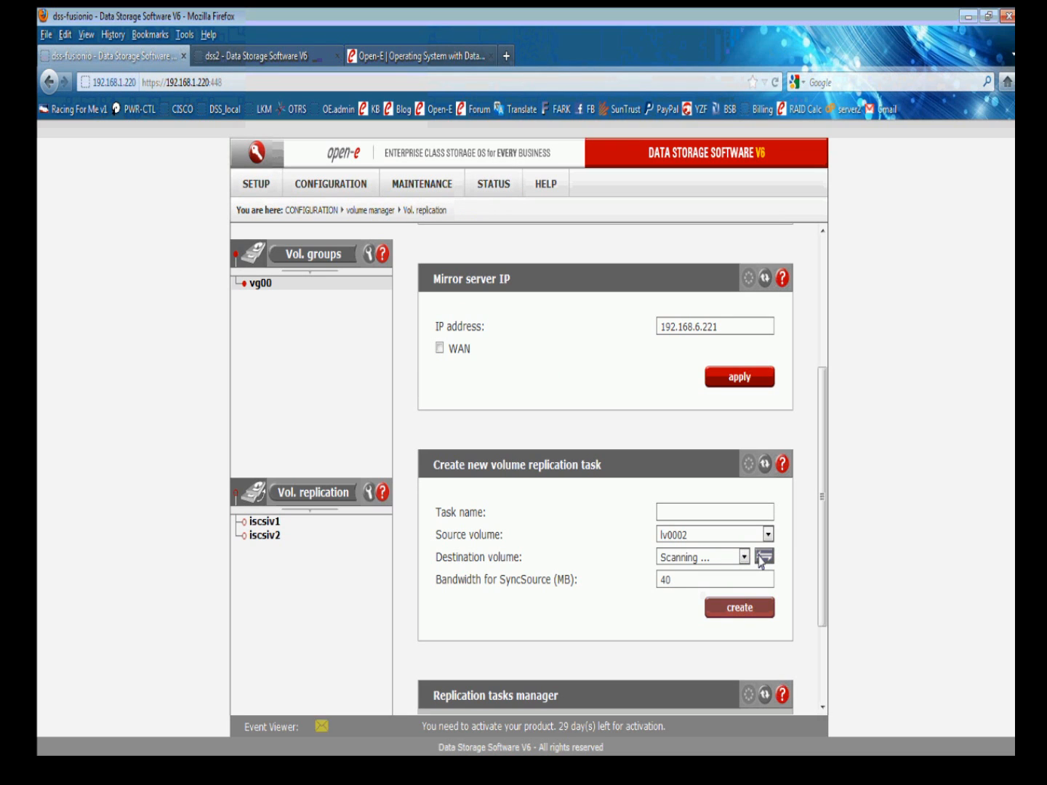
{"action": "left_click", "coordinate": [729, 534]}
{"action": "left_click", "coordinate": [727, 531]}
{"action": "left_click", "coordinate": [742, 558]}
{"action": "left_click", "coordinate": [742, 558]}
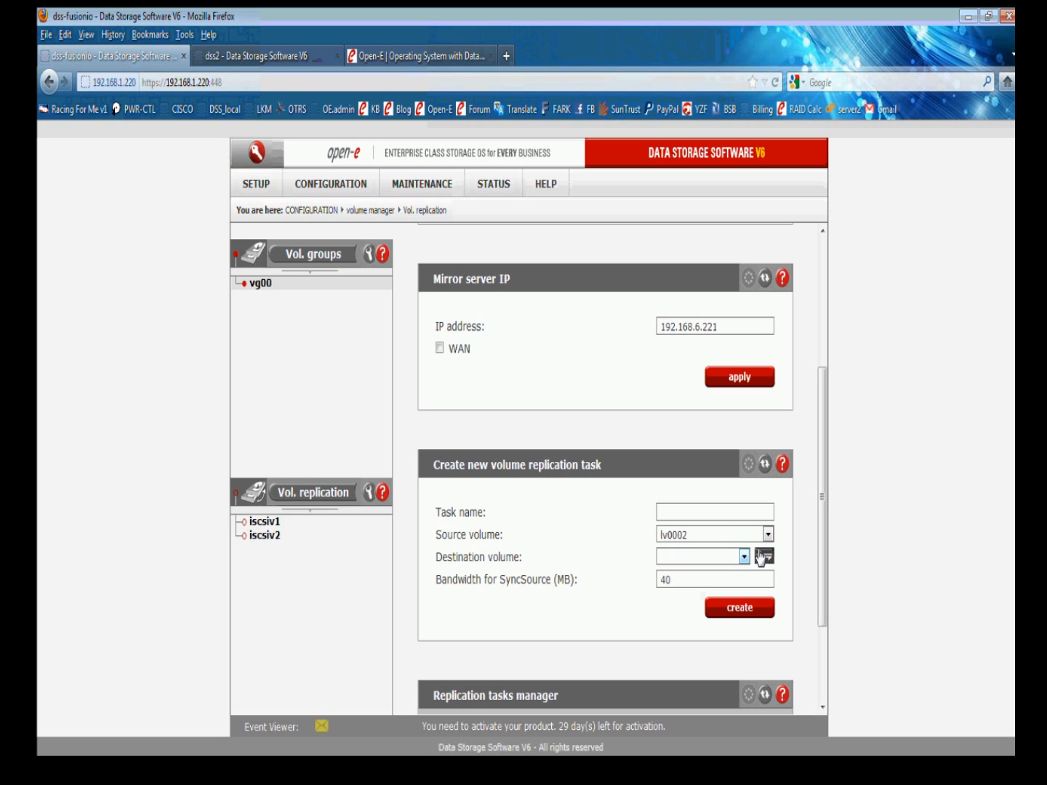
{"action": "left_click", "coordinate": [761, 558]}
- On the dss2 server, turn off volume replication for lv0003 and apply the change, accepting the access interruption
{"action": "left_click", "coordinate": [262, 54]}
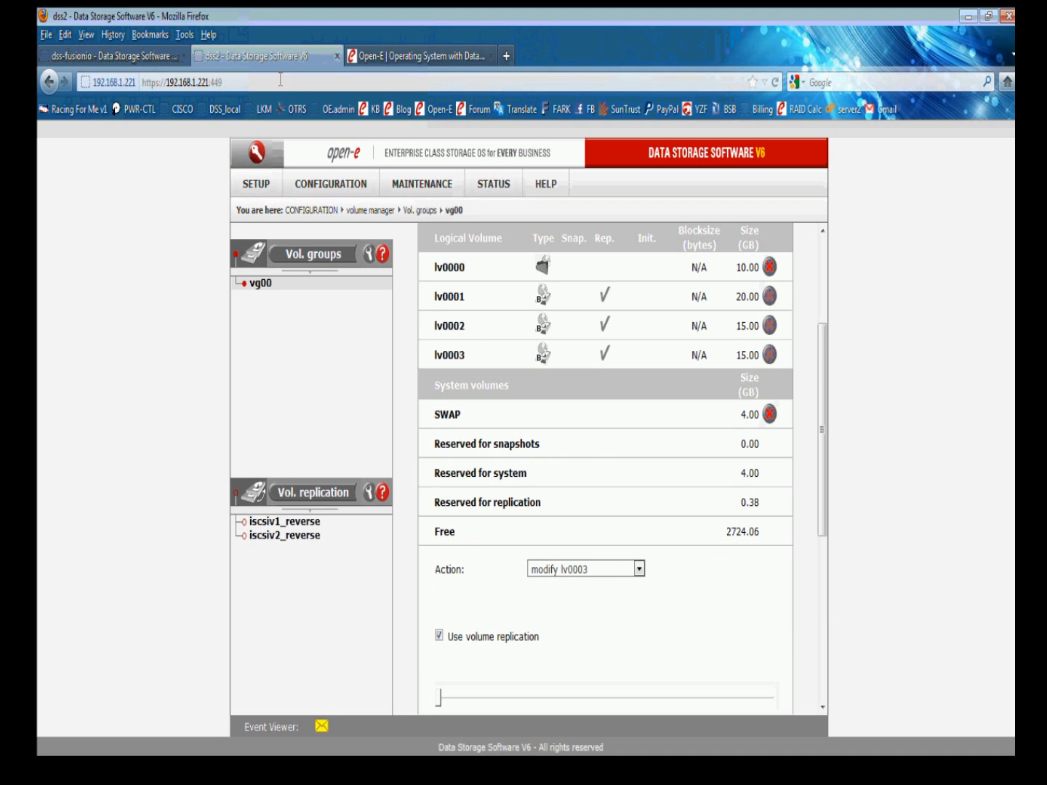
{"action": "left_click", "coordinate": [548, 569]}
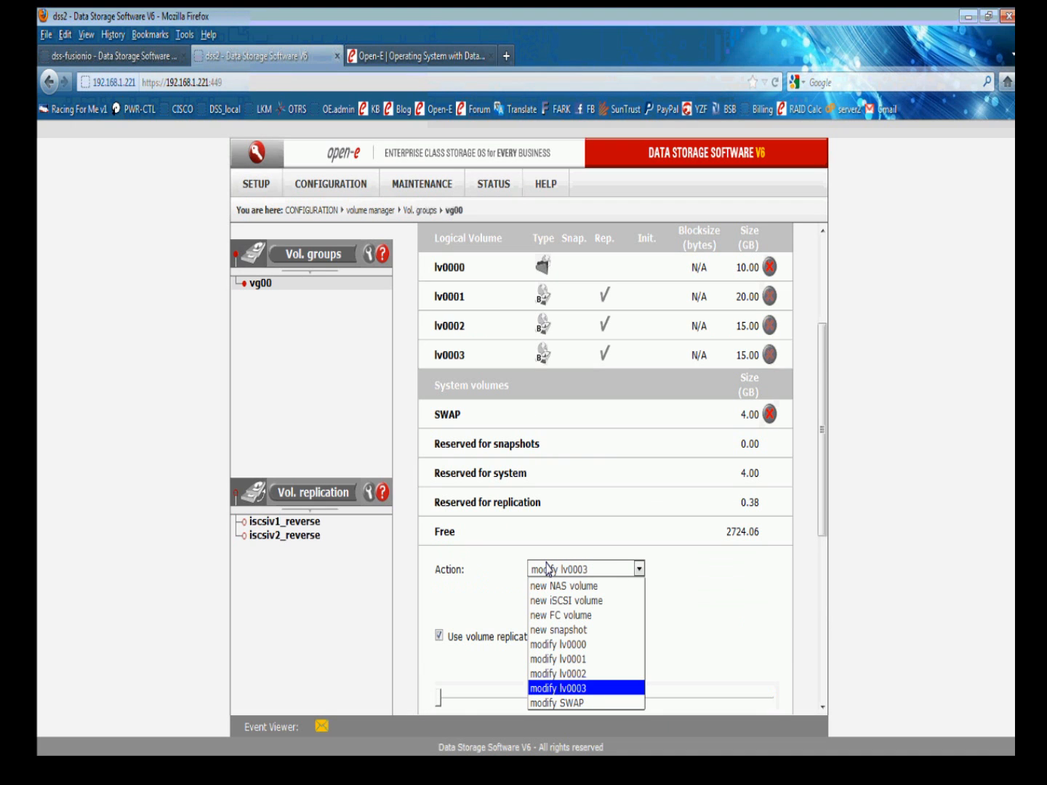
{"action": "left_click", "coordinate": [540, 688]}
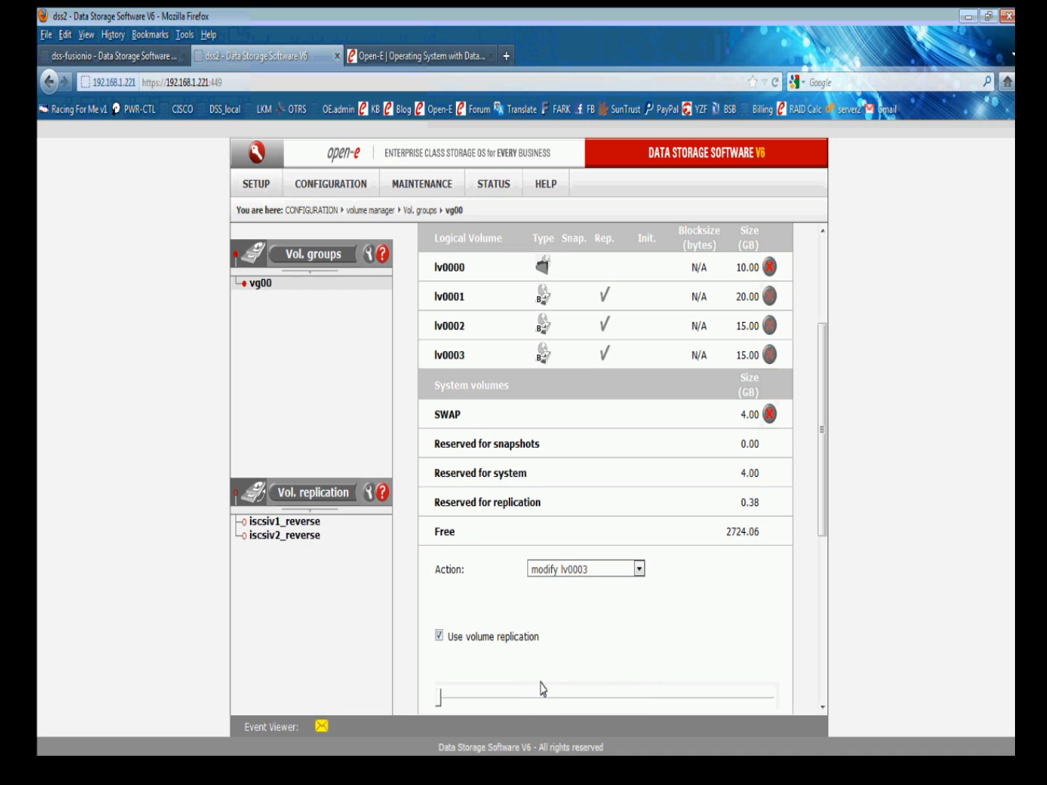
{"action": "left_click", "coordinate": [439, 636]}
{"action": "scroll", "coordinate": [411, 589], "scroll_direction": "down", "scroll_amount": 2}
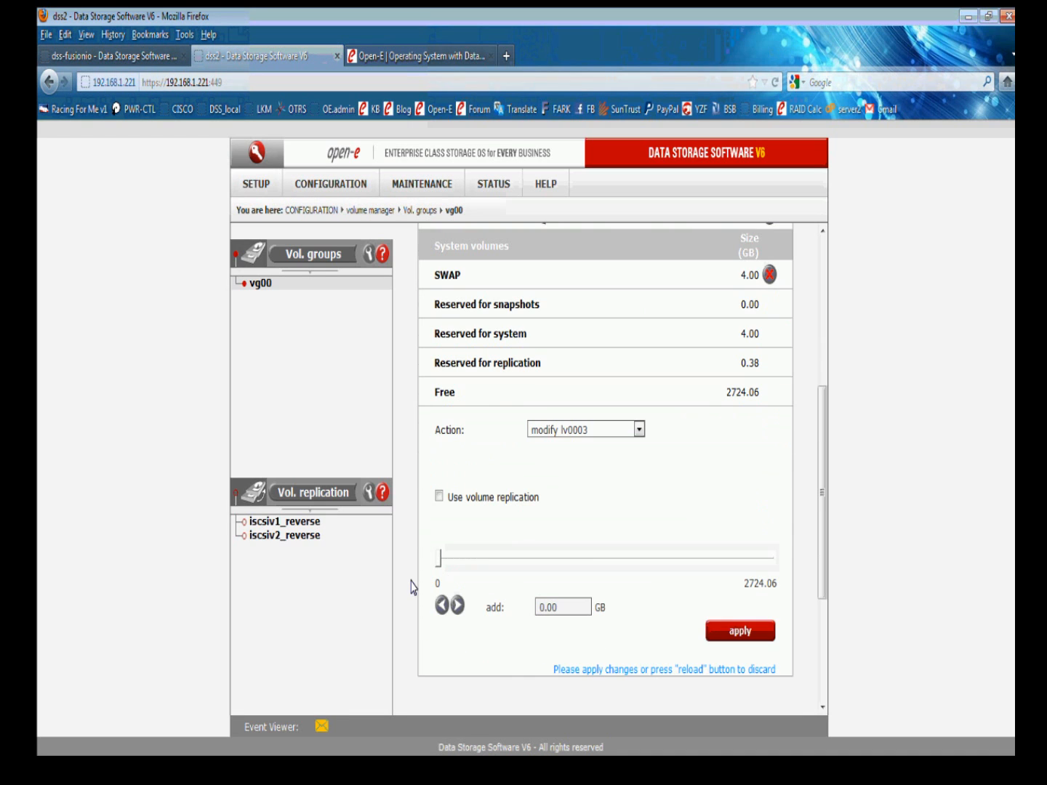
{"action": "left_click", "coordinate": [734, 633]}
{"action": "key", "text": "Return"}
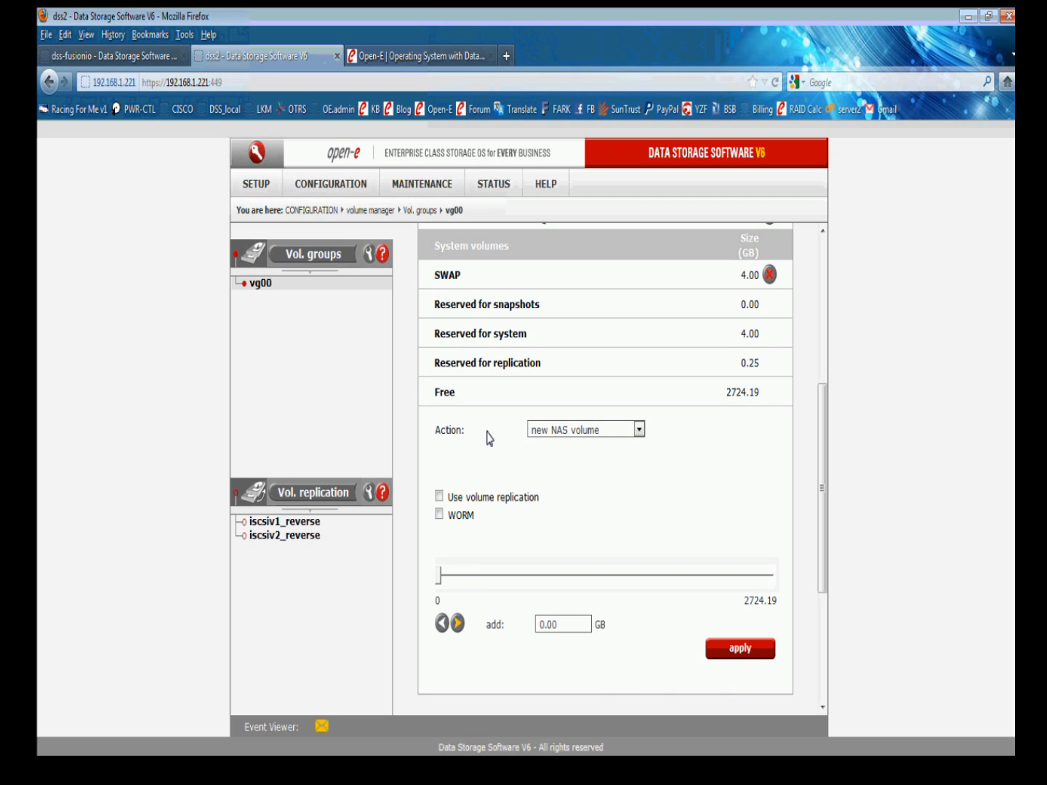
- Re-enable volume replication for lv0003 on the dss2 server, apply it with the access interruption accepted, and check the volume list
{"action": "left_click", "coordinate": [533, 430]}
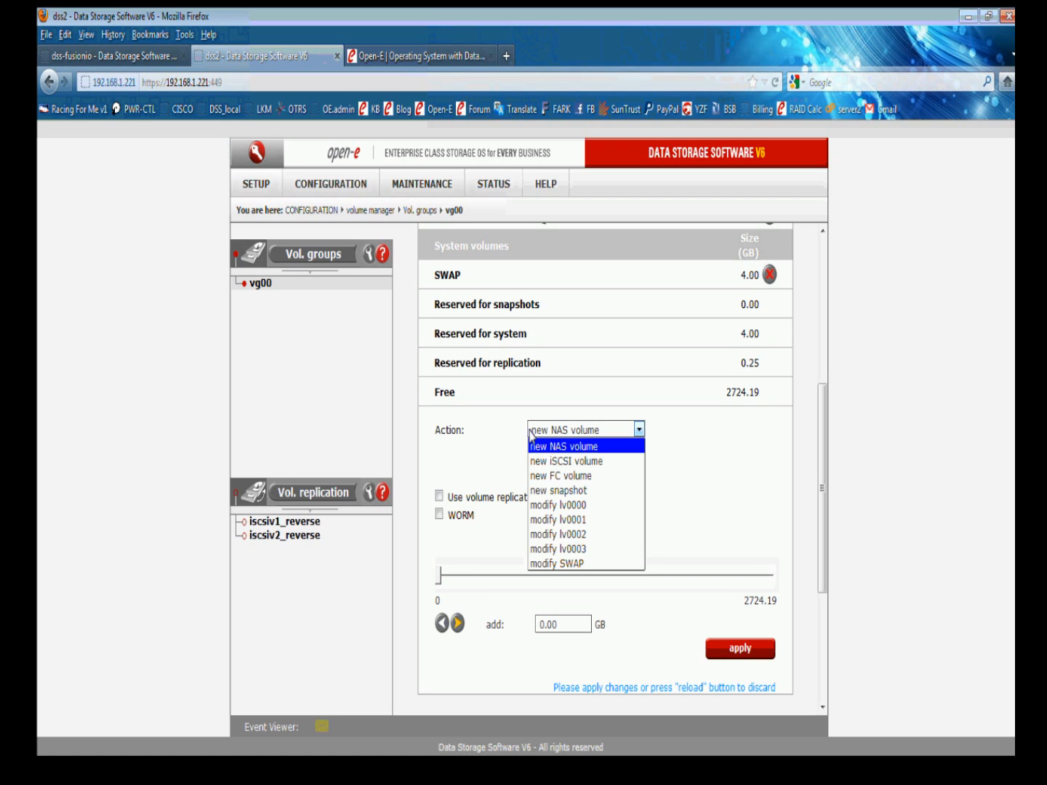
{"action": "left_click", "coordinate": [541, 545]}
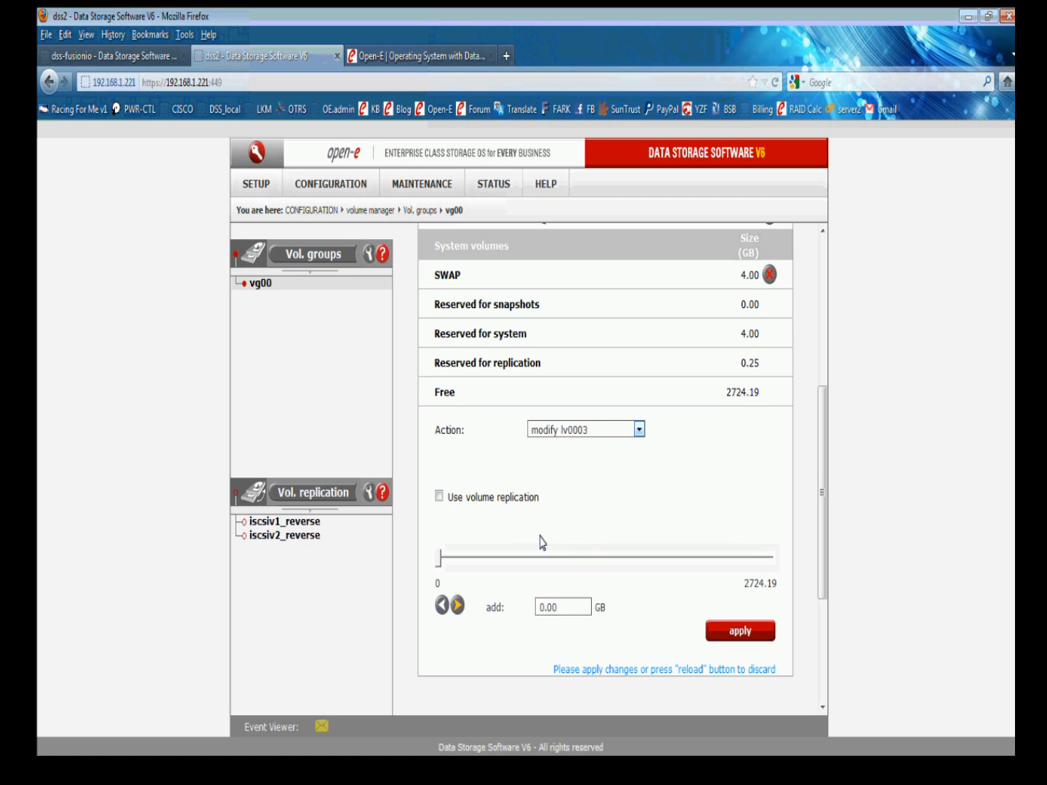
{"action": "left_click", "coordinate": [439, 496]}
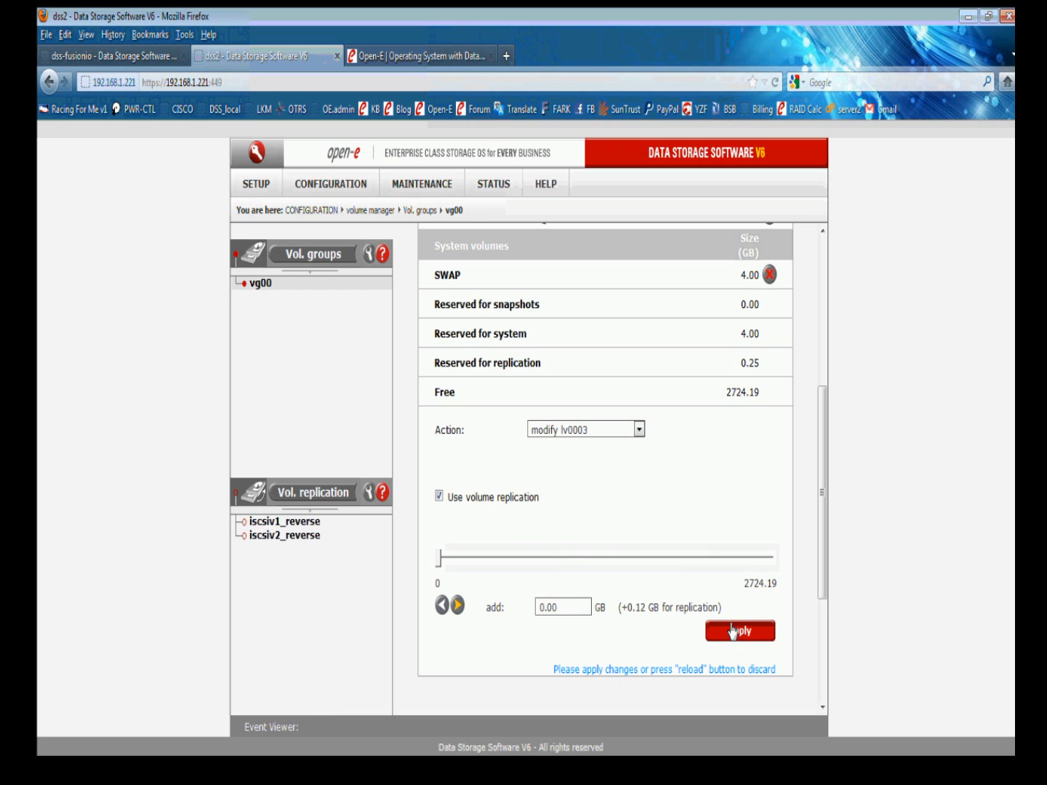
{"action": "left_click", "coordinate": [732, 631]}
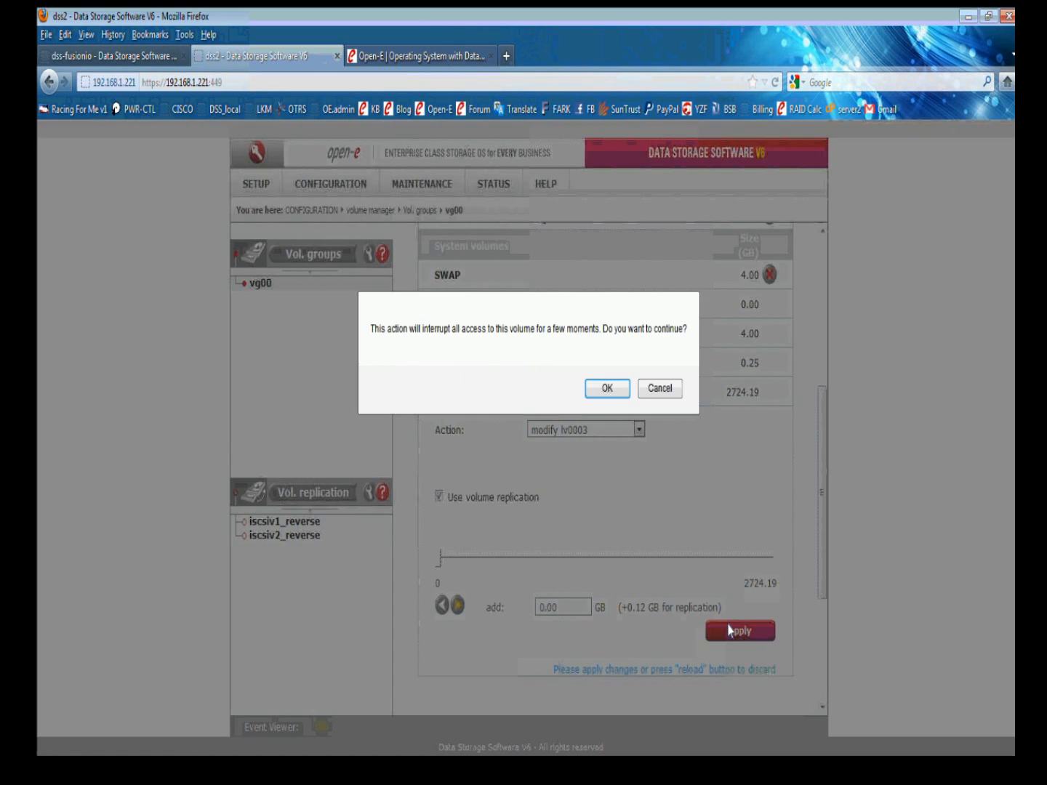
{"action": "key", "text": "Return"}
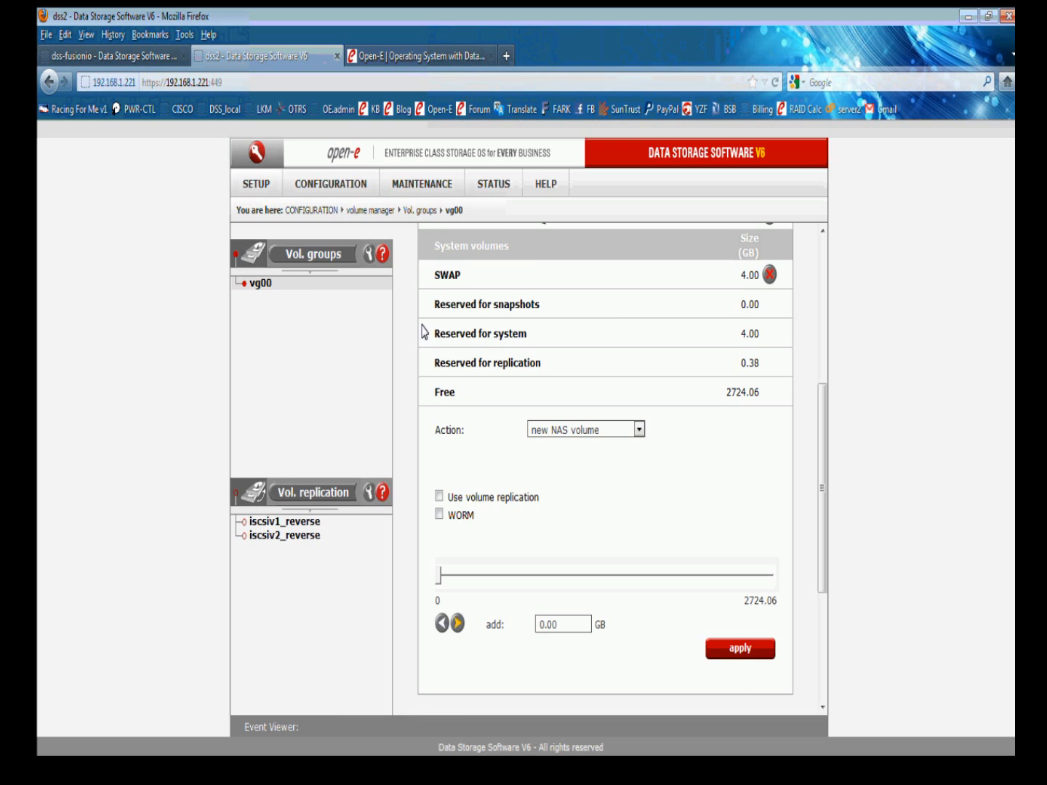
{"action": "scroll", "coordinate": [415, 303], "scroll_direction": "up", "scroll_amount": 2}
{"action": "scroll", "coordinate": [415, 304], "scroll_direction": "up", "scroll_amount": 1}
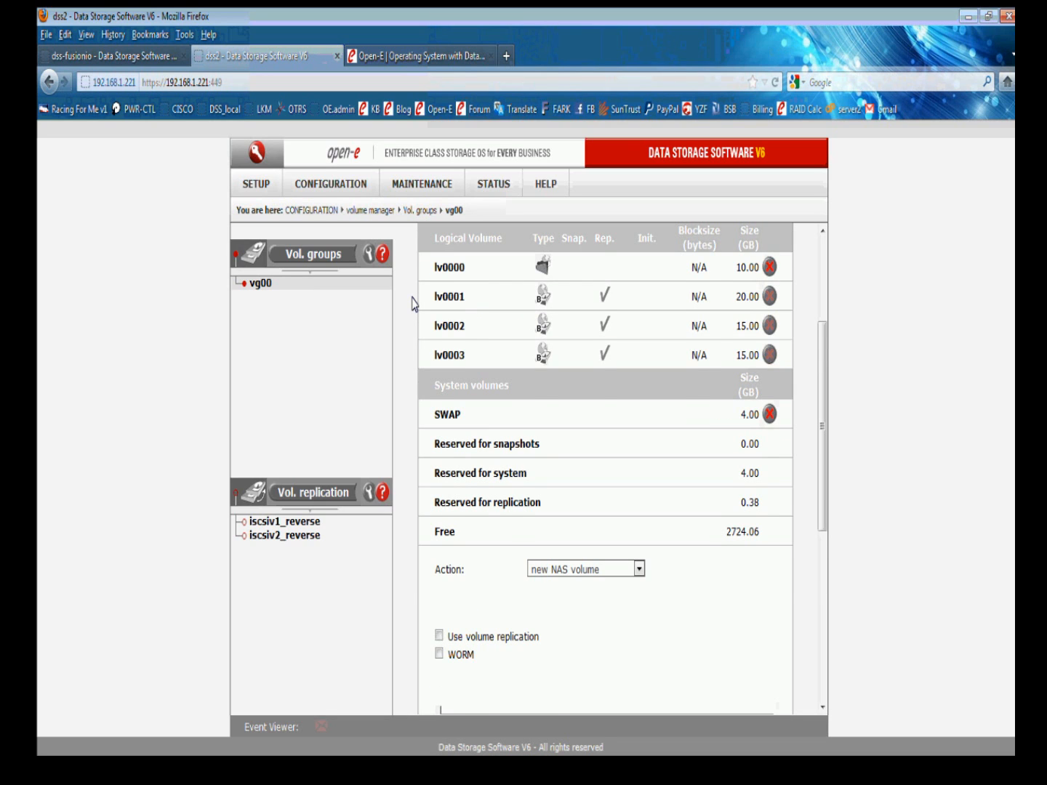
{"action": "scroll", "coordinate": [413, 299], "scroll_direction": "up", "scroll_amount": 1}
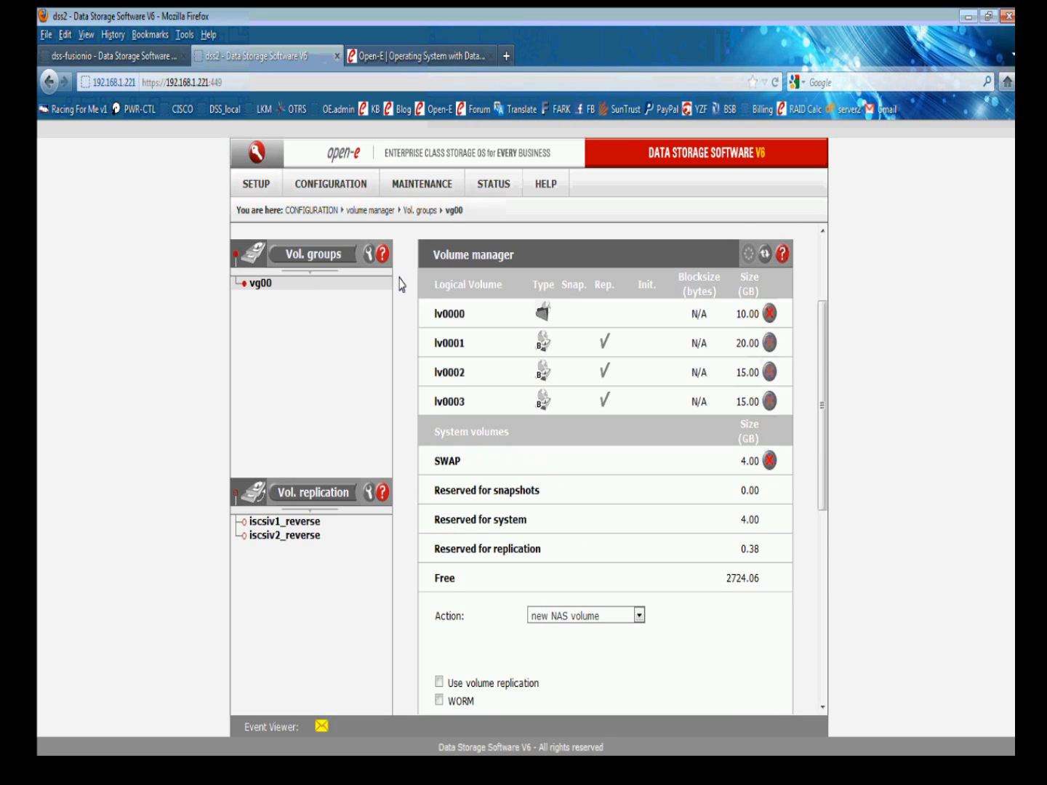
- Switch to the dss-fusionio server and open the volume manager of volume group vg00
{"action": "left_click", "coordinate": [151, 56]}
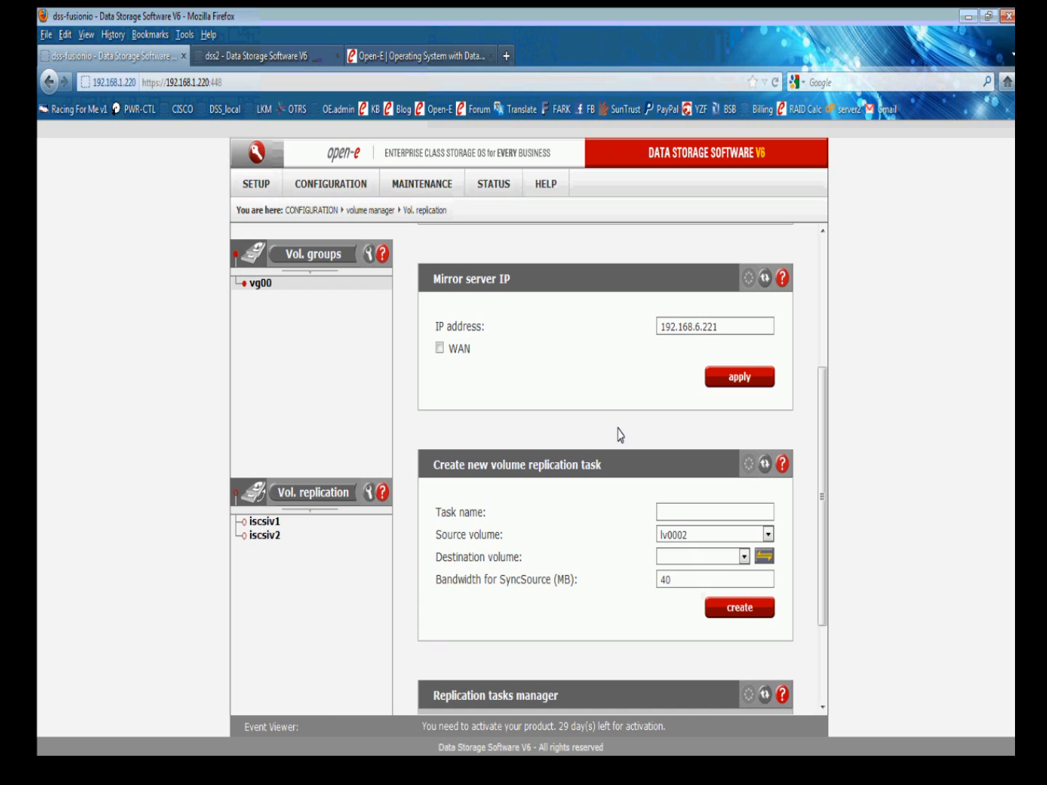
{"action": "left_click", "coordinate": [325, 186]}
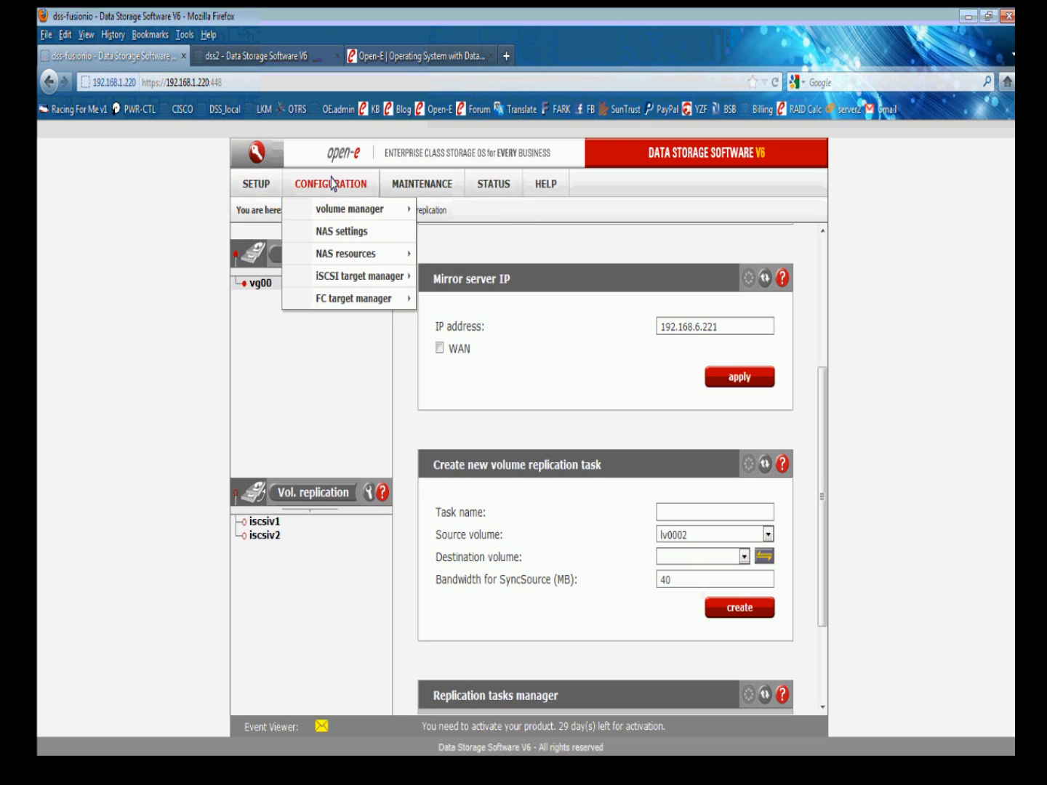
{"action": "mouse_move", "coordinate": [363, 208]}
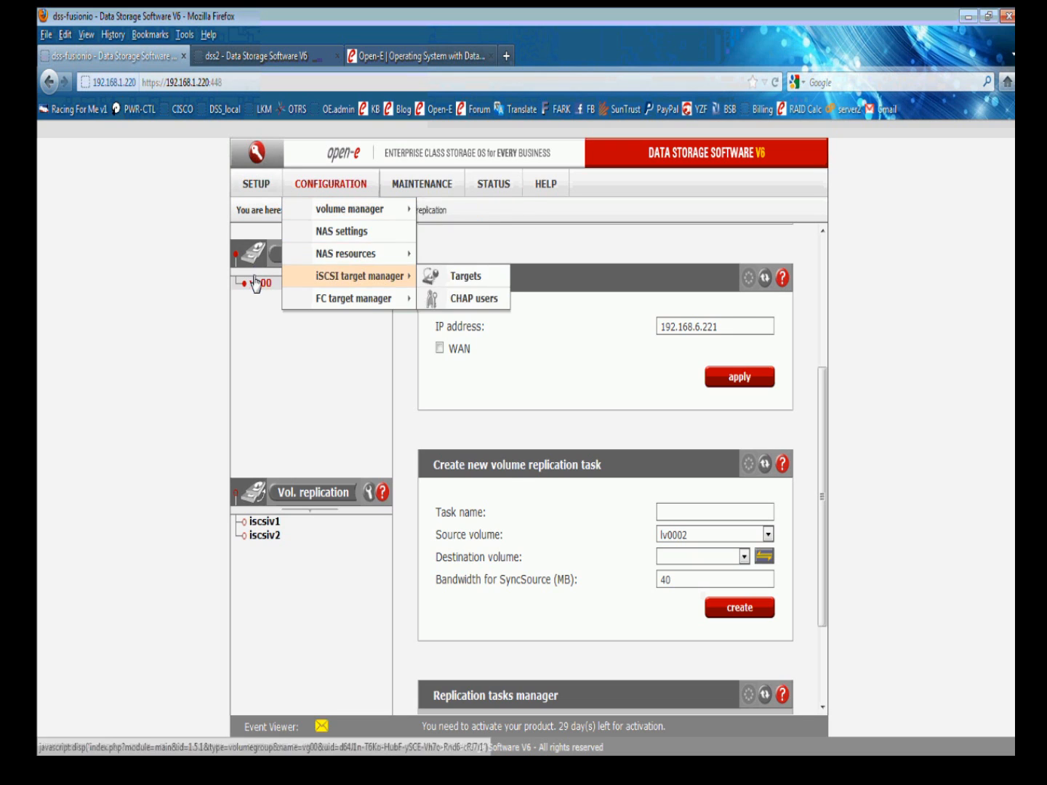
{"action": "left_click", "coordinate": [258, 284]}
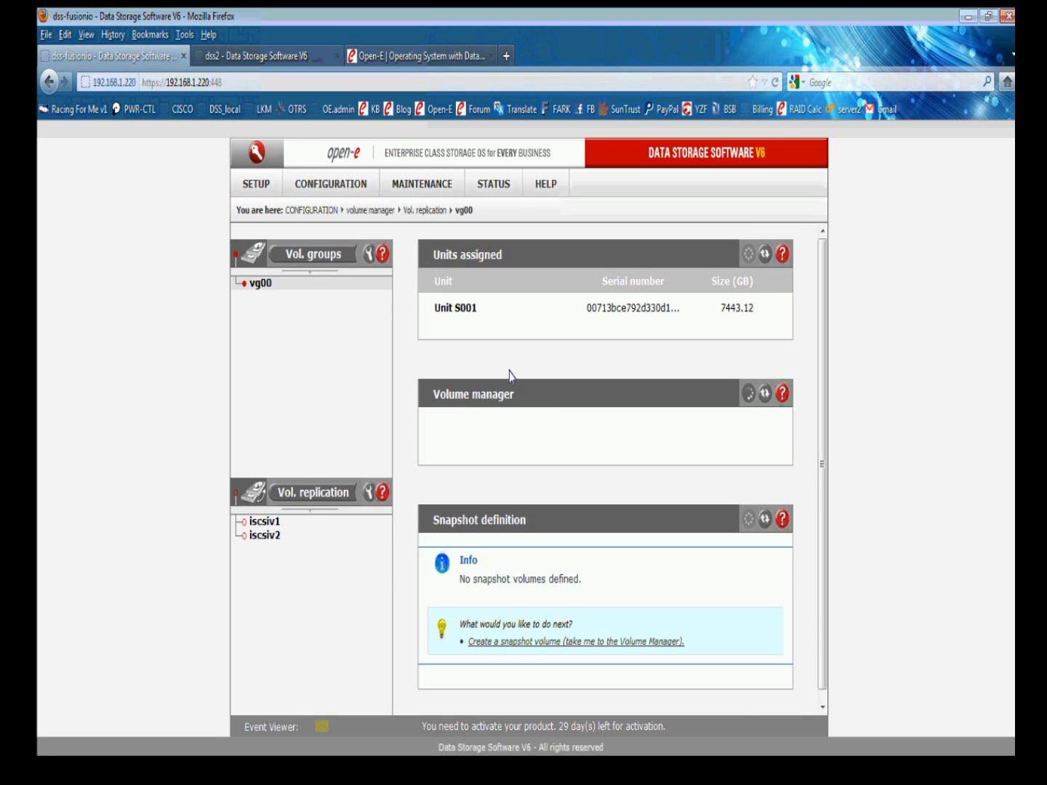
- Turn off volume replication for lv0002 on the dss-fusionio server and apply it, accepting the access interruption
{"action": "scroll", "coordinate": [589, 499], "scroll_direction": "down", "scroll_amount": 4}
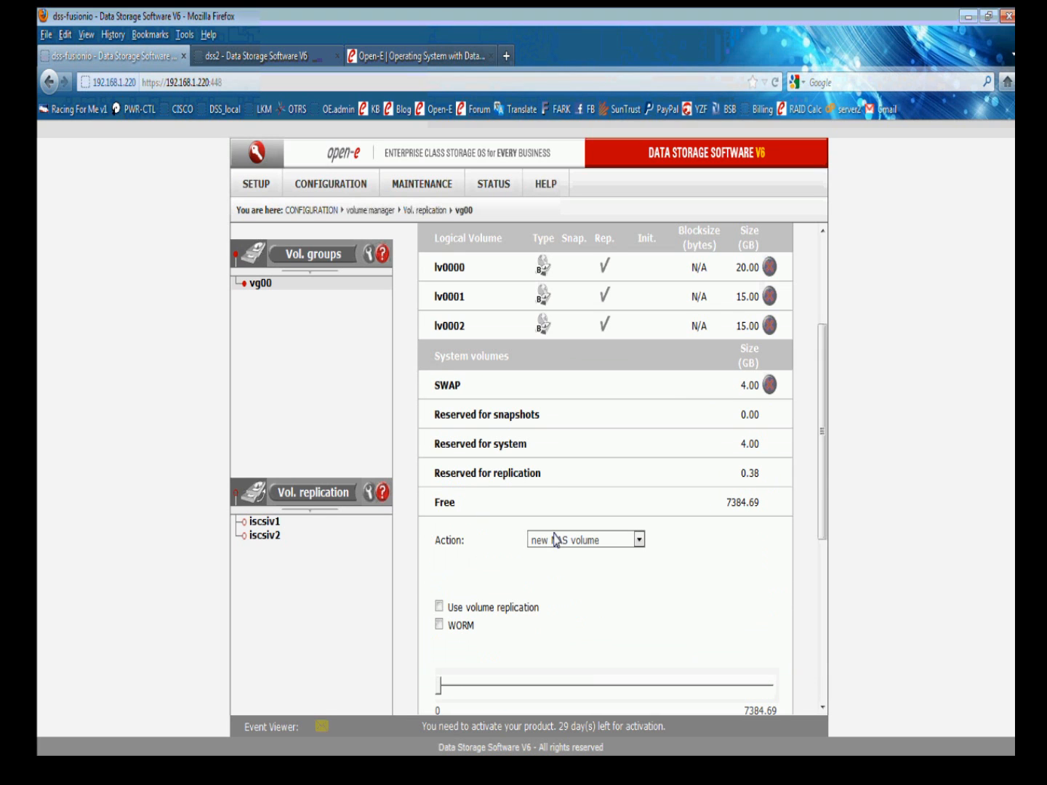
{"action": "left_click", "coordinate": [556, 540]}
{"action": "left_click", "coordinate": [556, 644]}
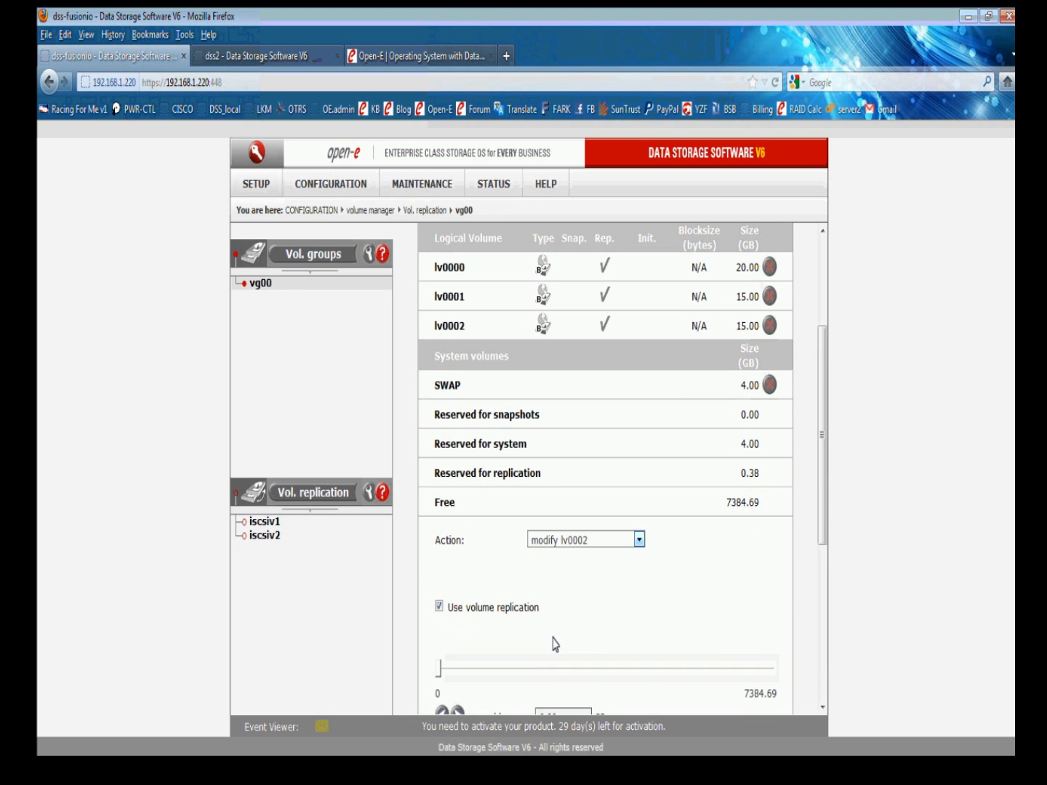
{"action": "left_click", "coordinate": [438, 607]}
{"action": "scroll", "coordinate": [413, 556], "scroll_direction": "down", "scroll_amount": 3}
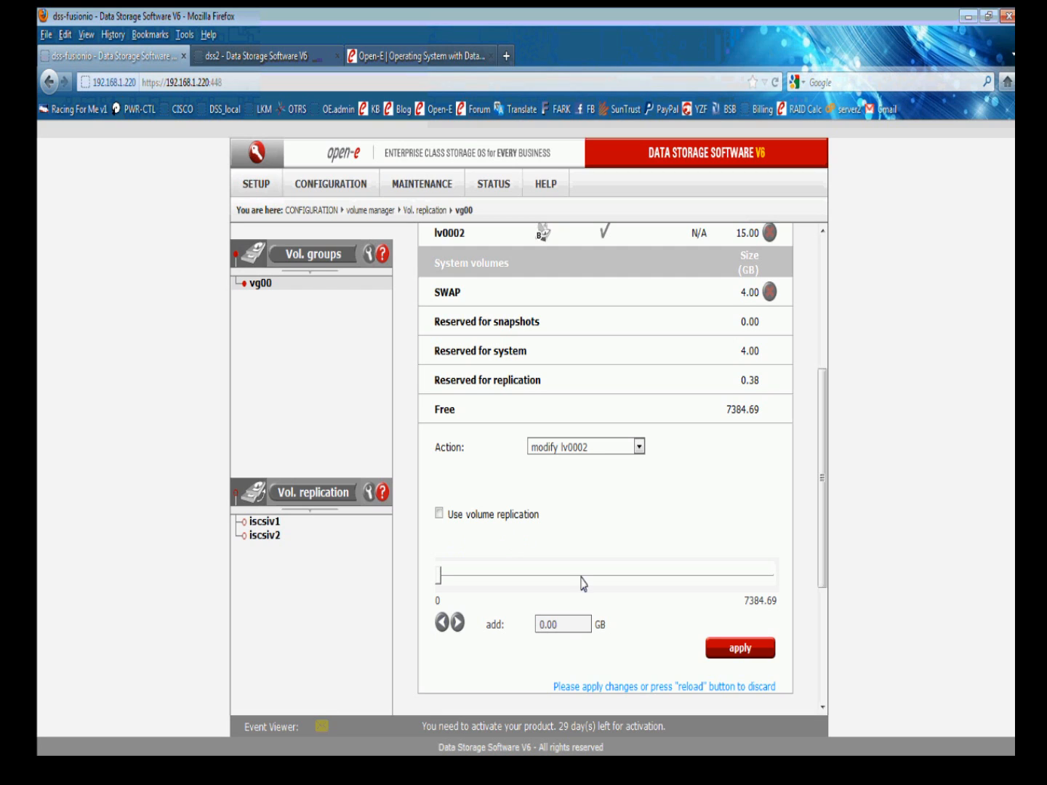
{"action": "left_click", "coordinate": [730, 649]}
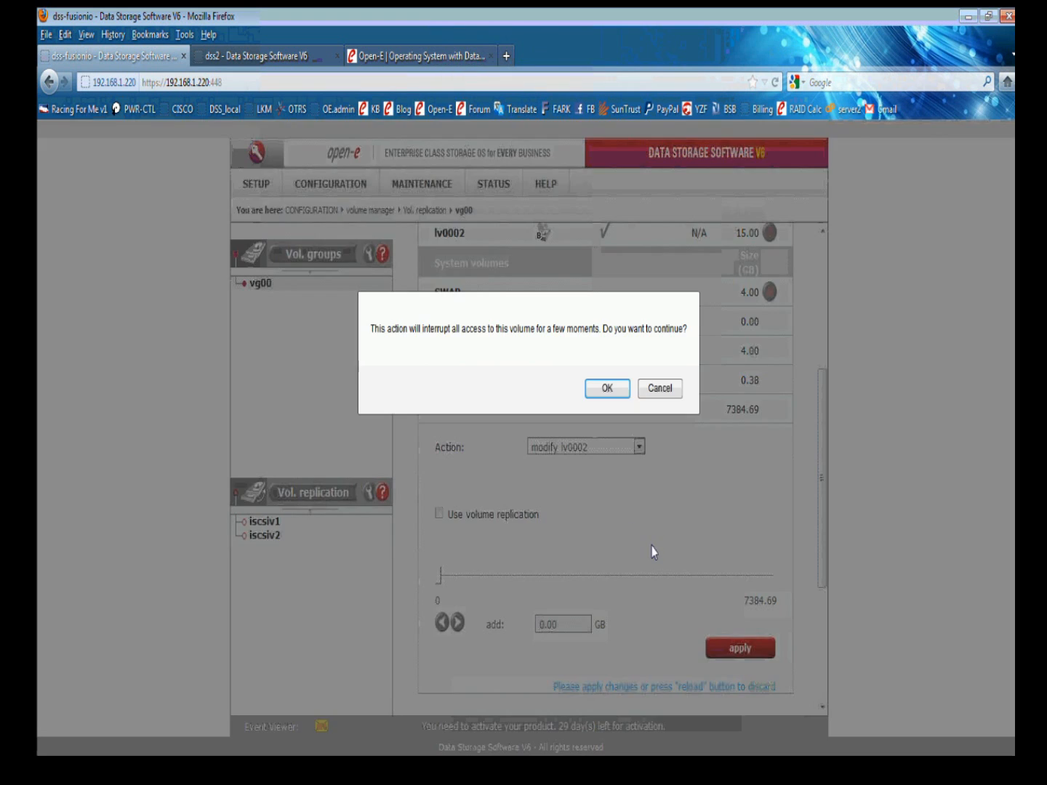
{"action": "left_click", "coordinate": [608, 389]}
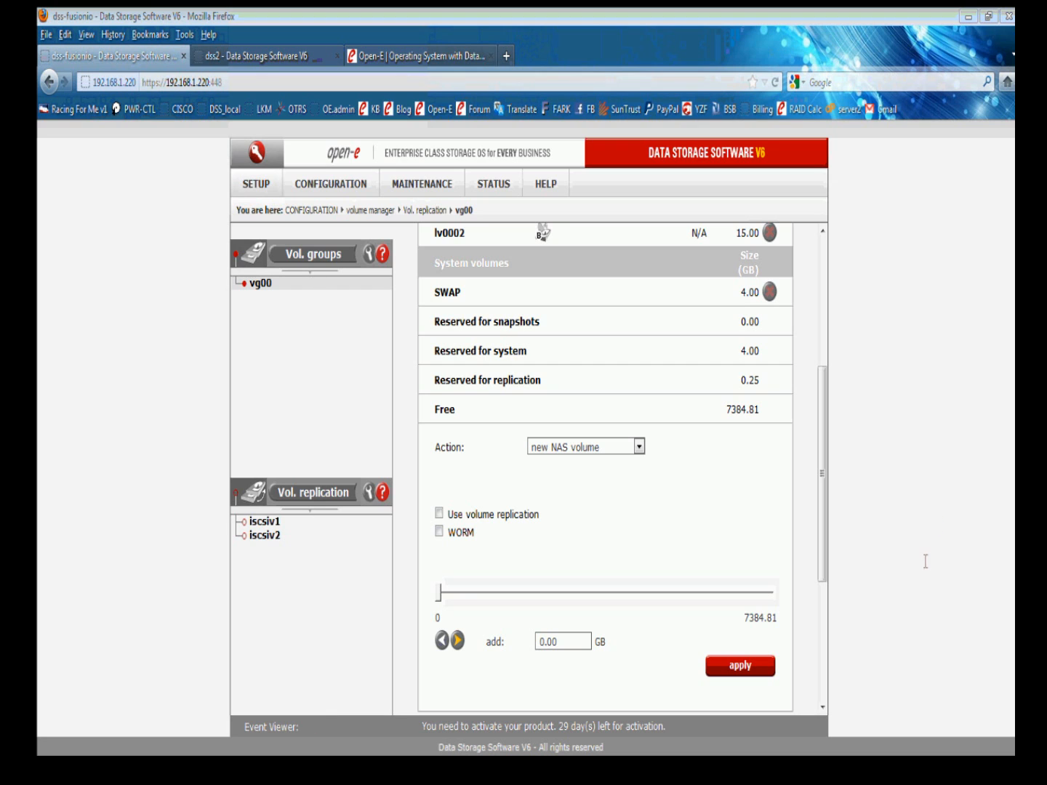
{"action": "left_click", "coordinate": [492, 452]}
{"action": "scroll", "coordinate": [493, 460], "scroll_direction": "up", "scroll_amount": 2}
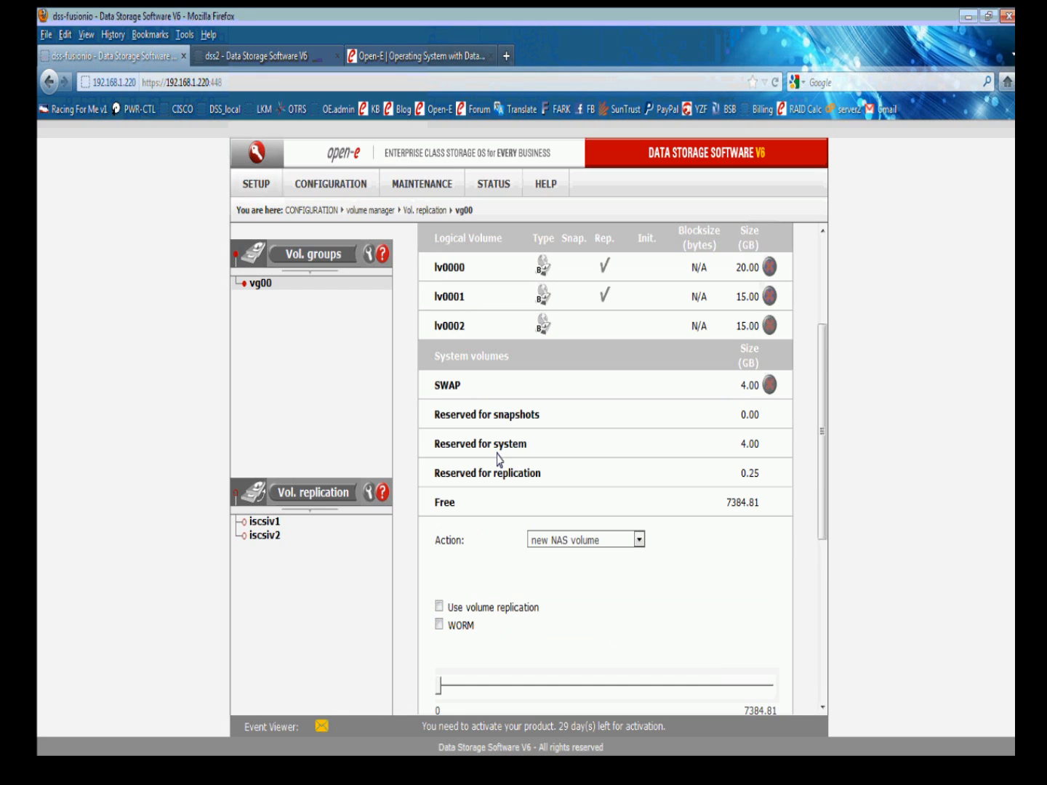
- Extend lv0002 on the dss-fusionio server by 5 GB, apply the change and check the volume list
{"action": "scroll", "coordinate": [554, 522], "scroll_direction": "down", "scroll_amount": 1}
{"action": "scroll", "coordinate": [546, 509], "scroll_direction": "down", "scroll_amount": 1}
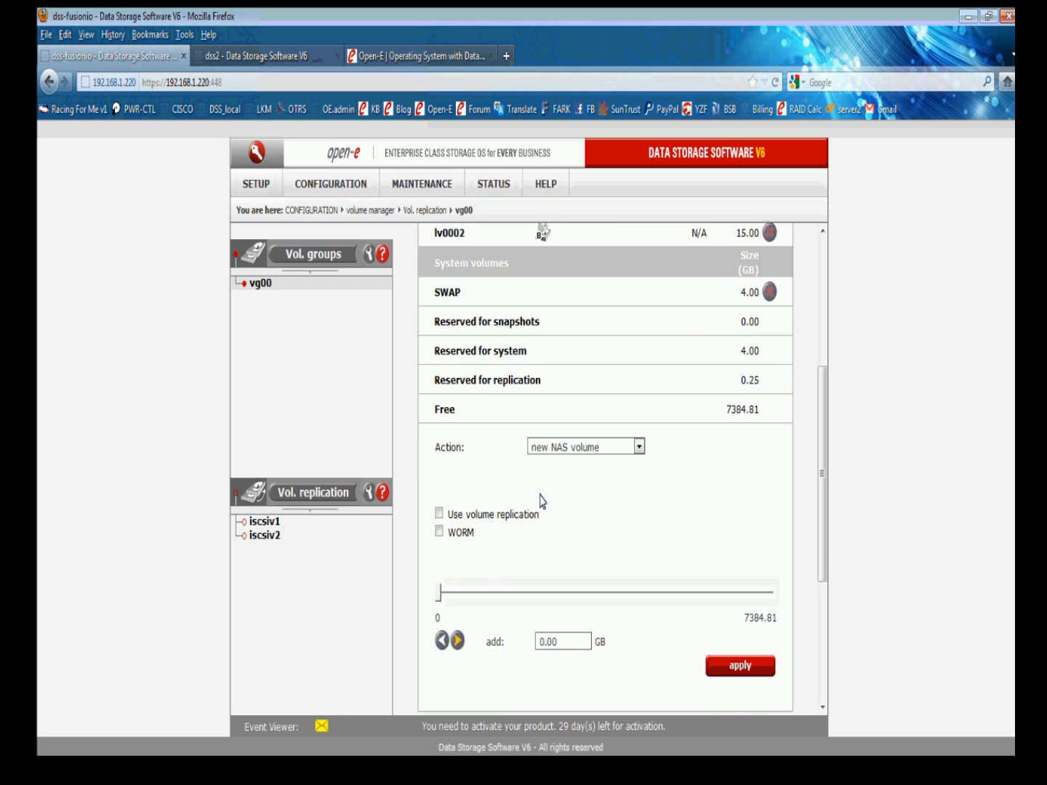
{"action": "left_click", "coordinate": [552, 447]}
{"action": "left_click", "coordinate": [556, 550]}
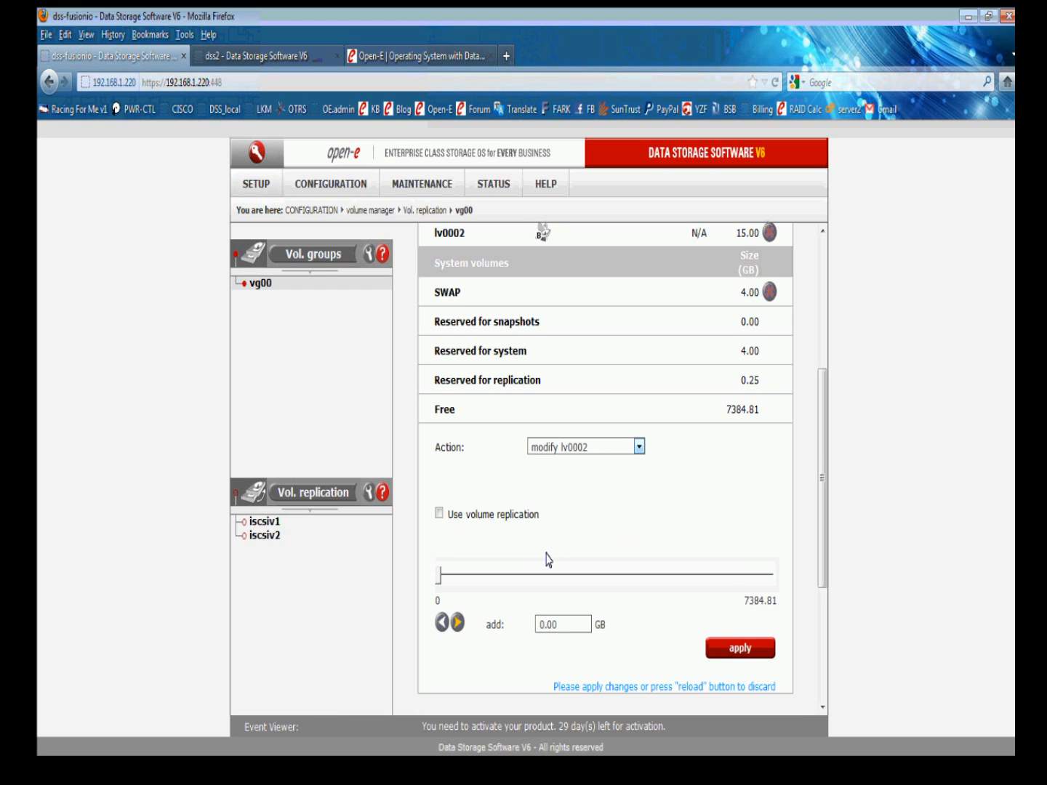
{"action": "left_click_drag", "start_coordinate": [544, 626], "coordinate": [539, 625]}
{"action": "type", "text": "5"}
{"action": "key", "text": "Delete"}
{"action": "key", "text": "Delete"}
{"action": "key", "text": "Delete"}
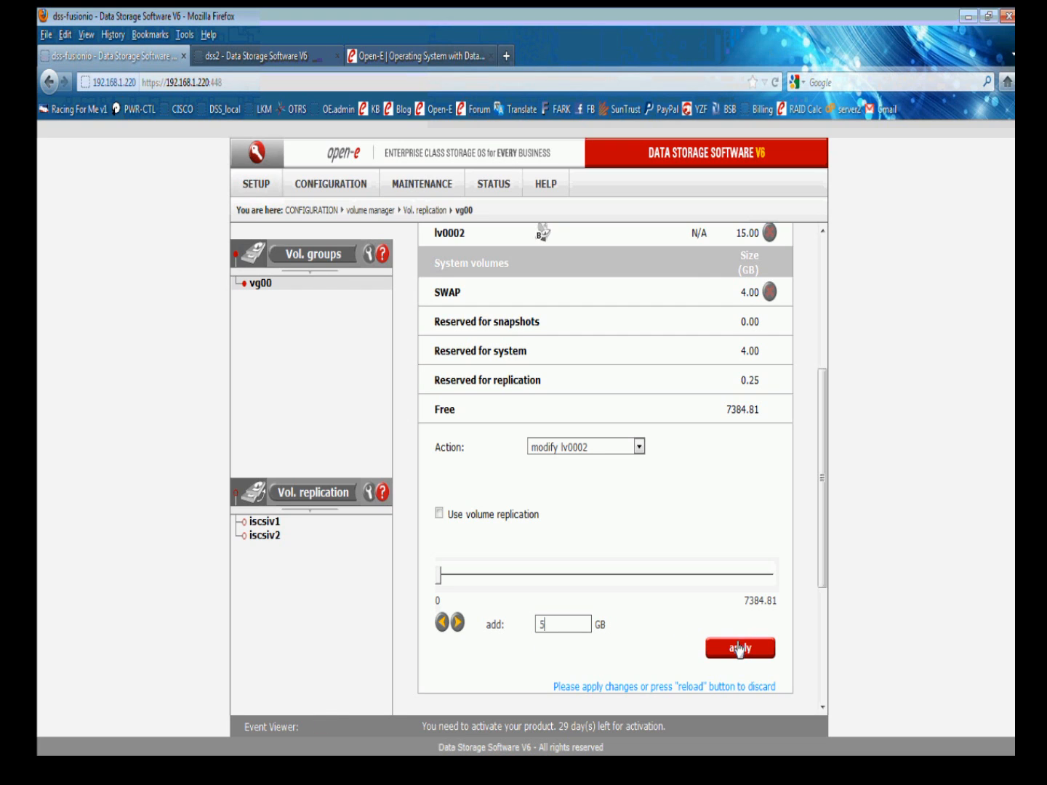
{"action": "left_click", "coordinate": [741, 648]}
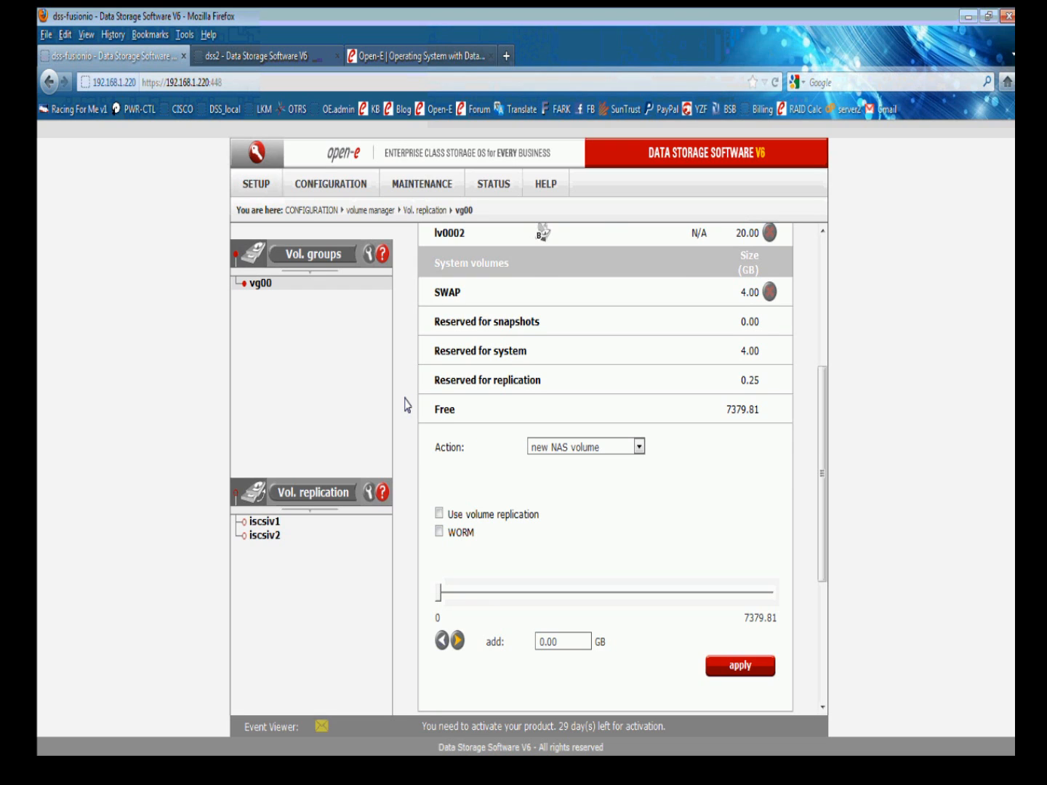
{"action": "scroll", "coordinate": [408, 404], "scroll_direction": "up", "scroll_amount": 2}
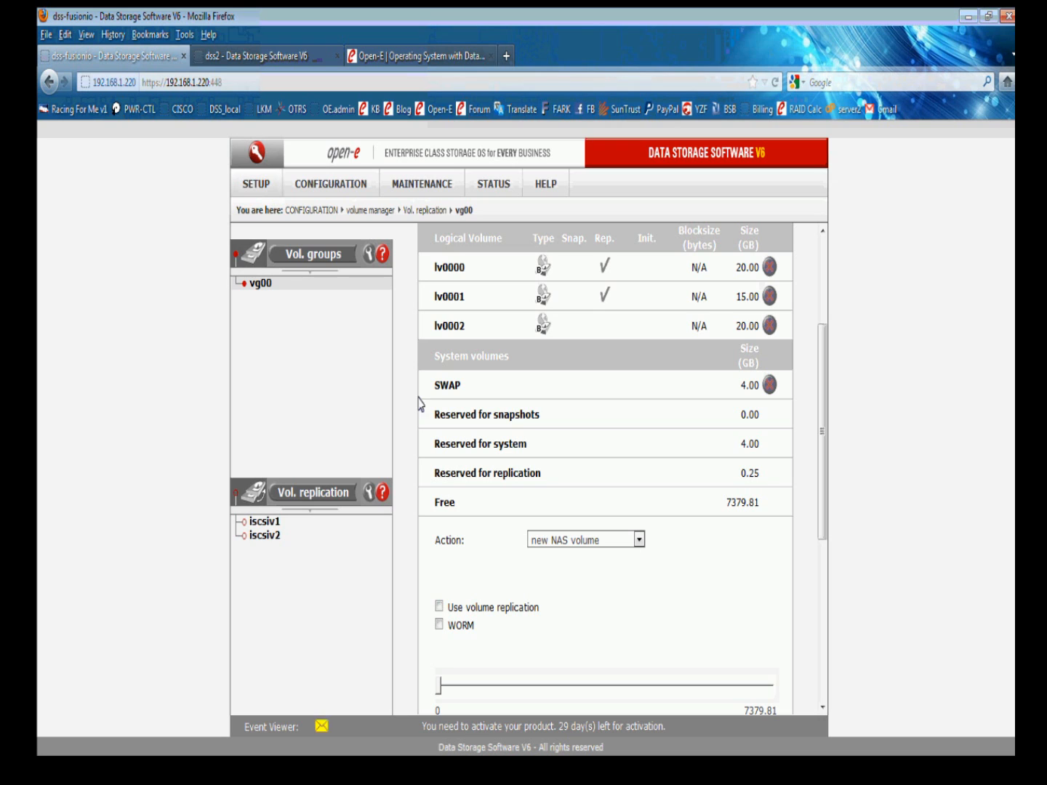
- Switch to the dss2 server and turn off volume replication for lv0003, applying it with the access interruption accepted
{"action": "left_click", "coordinate": [277, 49]}
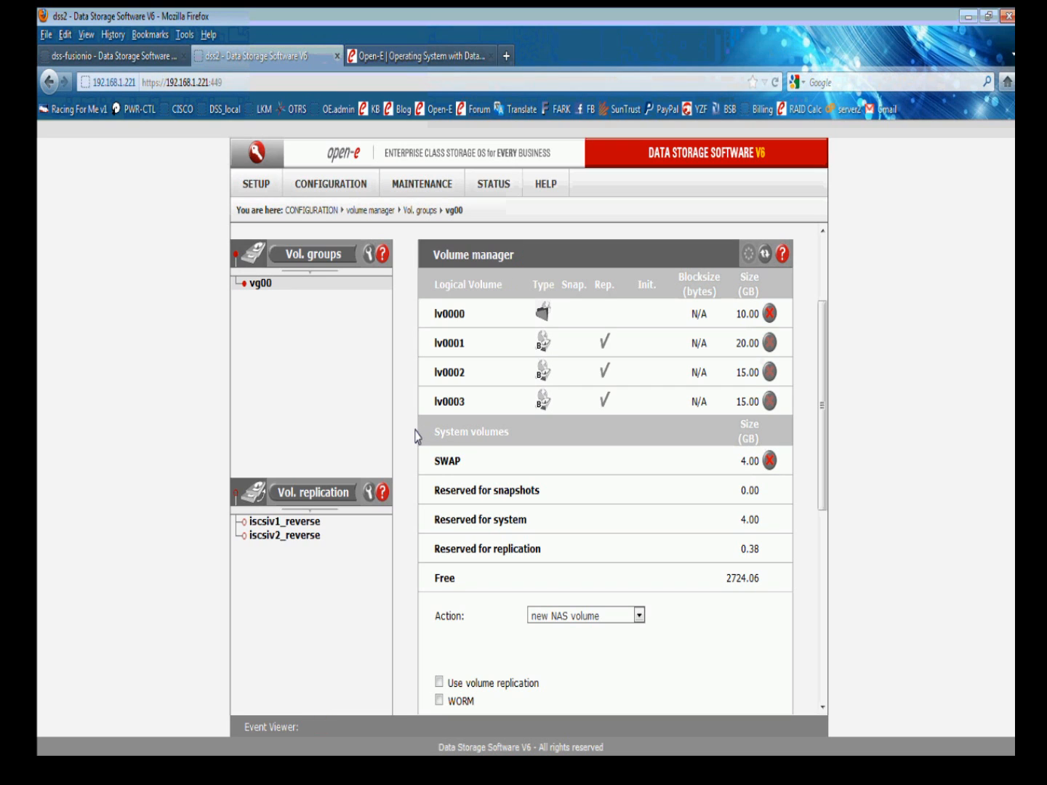
{"action": "scroll", "coordinate": [465, 564], "scroll_direction": "down", "scroll_amount": 2}
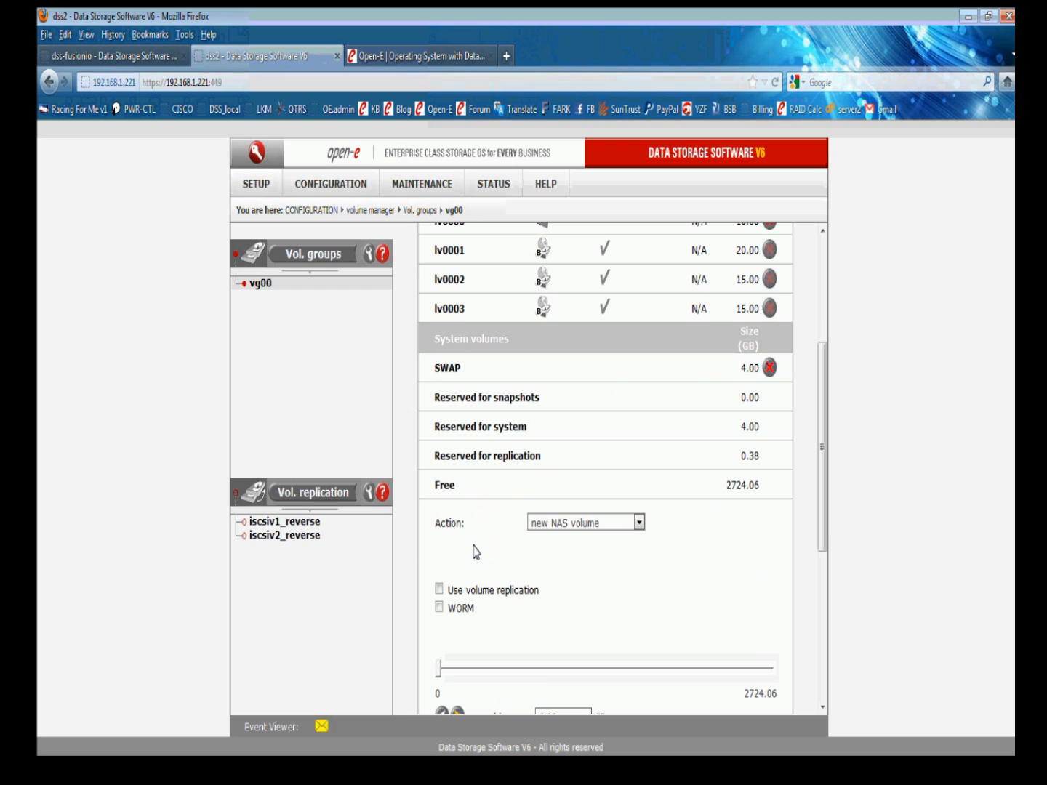
{"action": "left_click", "coordinate": [557, 524]}
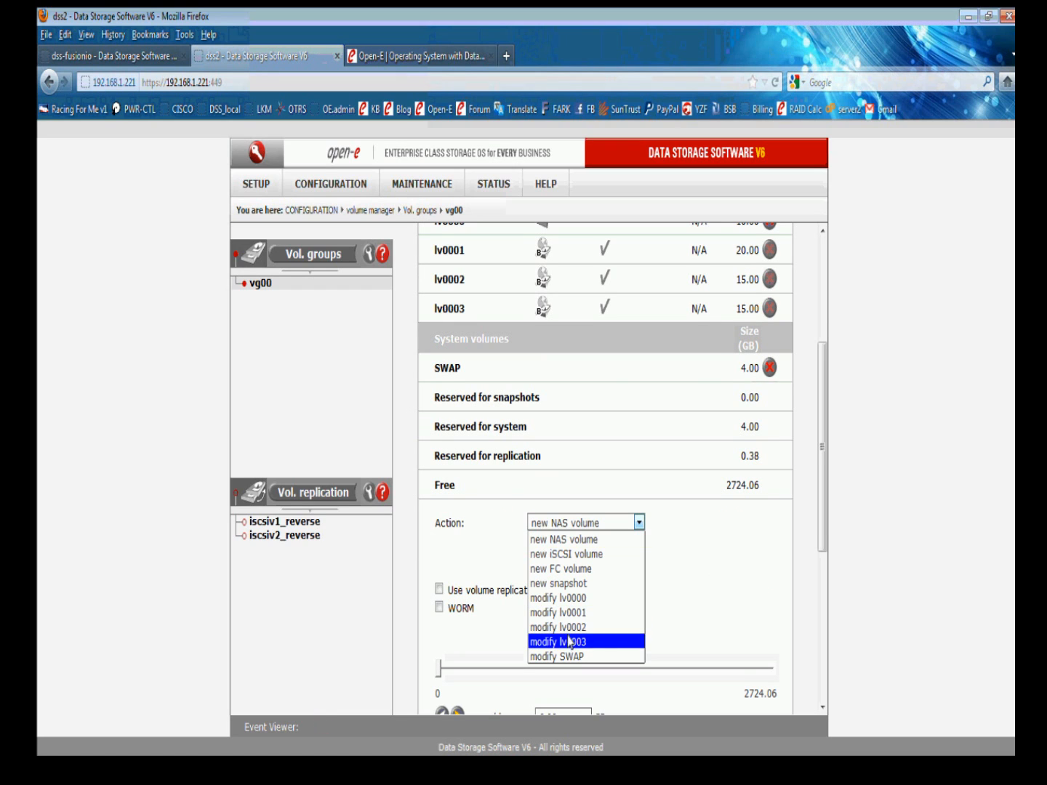
{"action": "left_click", "coordinate": [572, 639]}
{"action": "scroll", "coordinate": [499, 503], "scroll_direction": "down", "scroll_amount": 2}
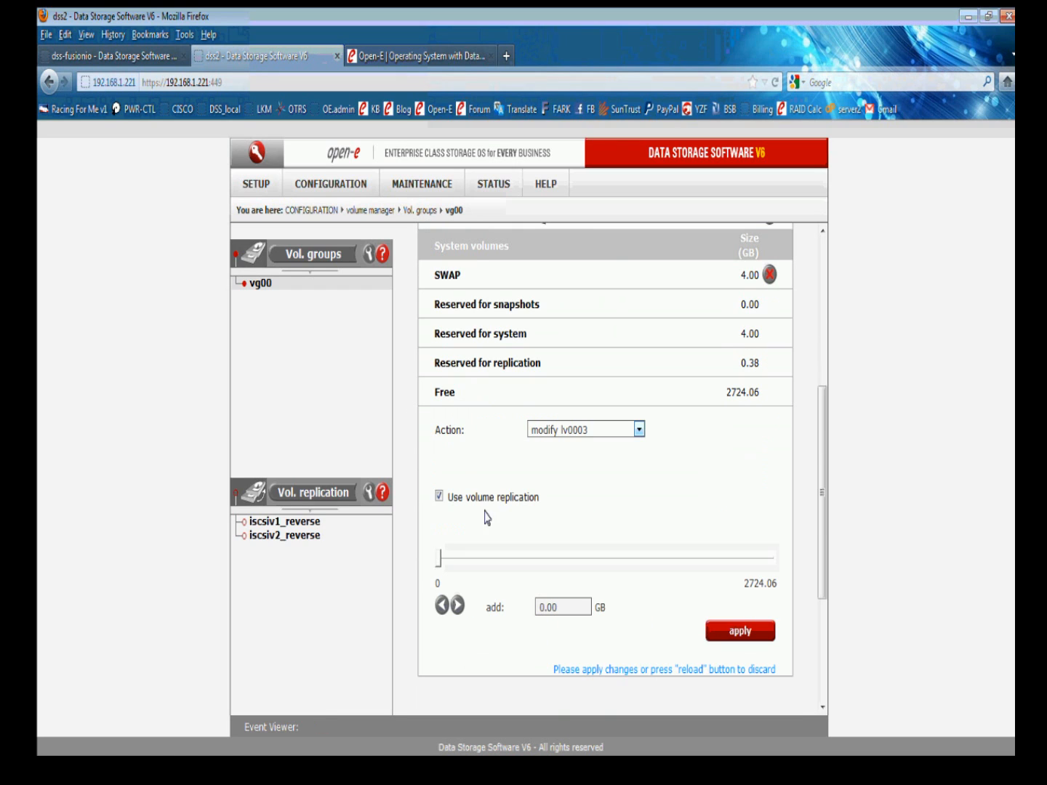
{"action": "left_click", "coordinate": [438, 494]}
{"action": "left_click", "coordinate": [725, 631]}
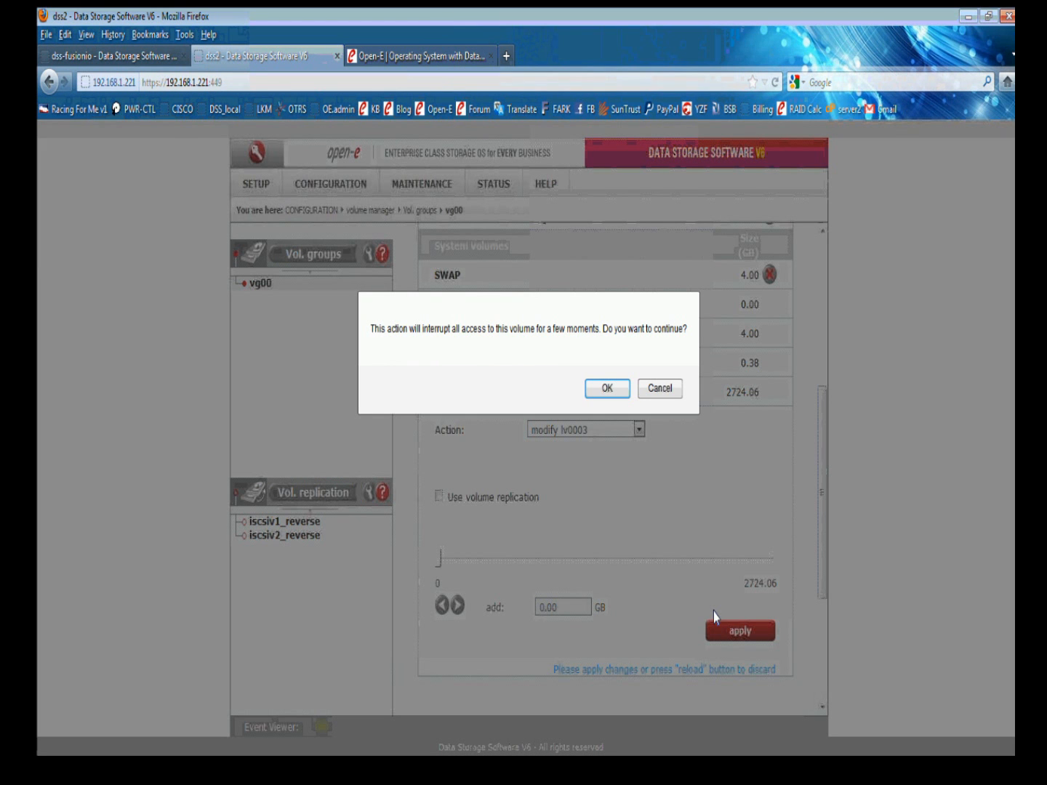
{"action": "left_click", "coordinate": [607, 388]}
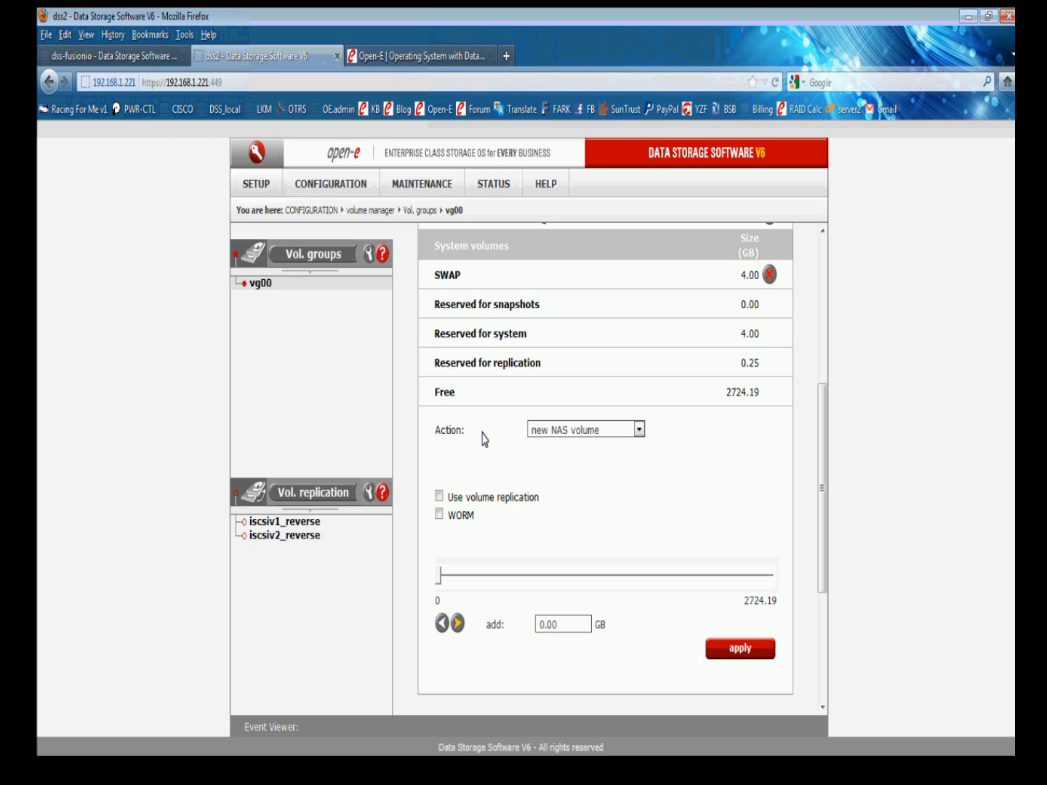
{"action": "scroll", "coordinate": [485, 438], "scroll_direction": "up", "scroll_amount": 1}
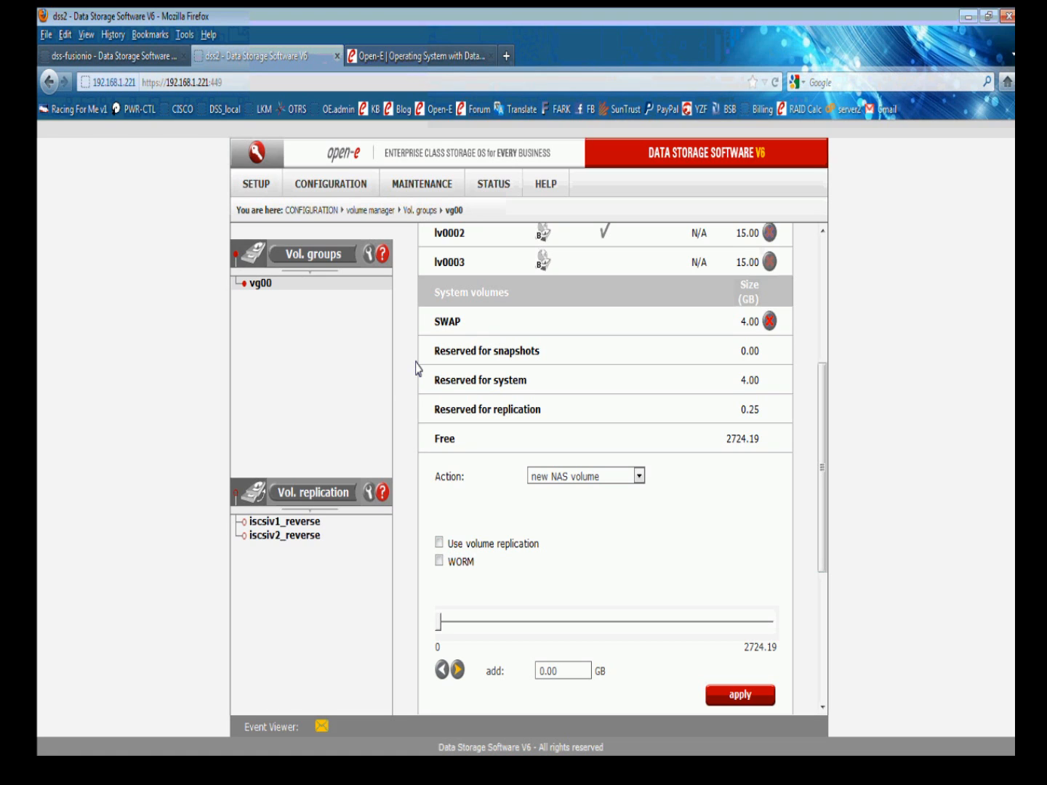
- Extend lv0003 on the dss2 server by 5 GB, apply the change and check the volume list
{"action": "scroll", "coordinate": [418, 369], "scroll_direction": "down", "scroll_amount": 1}
{"action": "left_click", "coordinate": [546, 430]}
{"action": "left_click", "coordinate": [567, 547]}
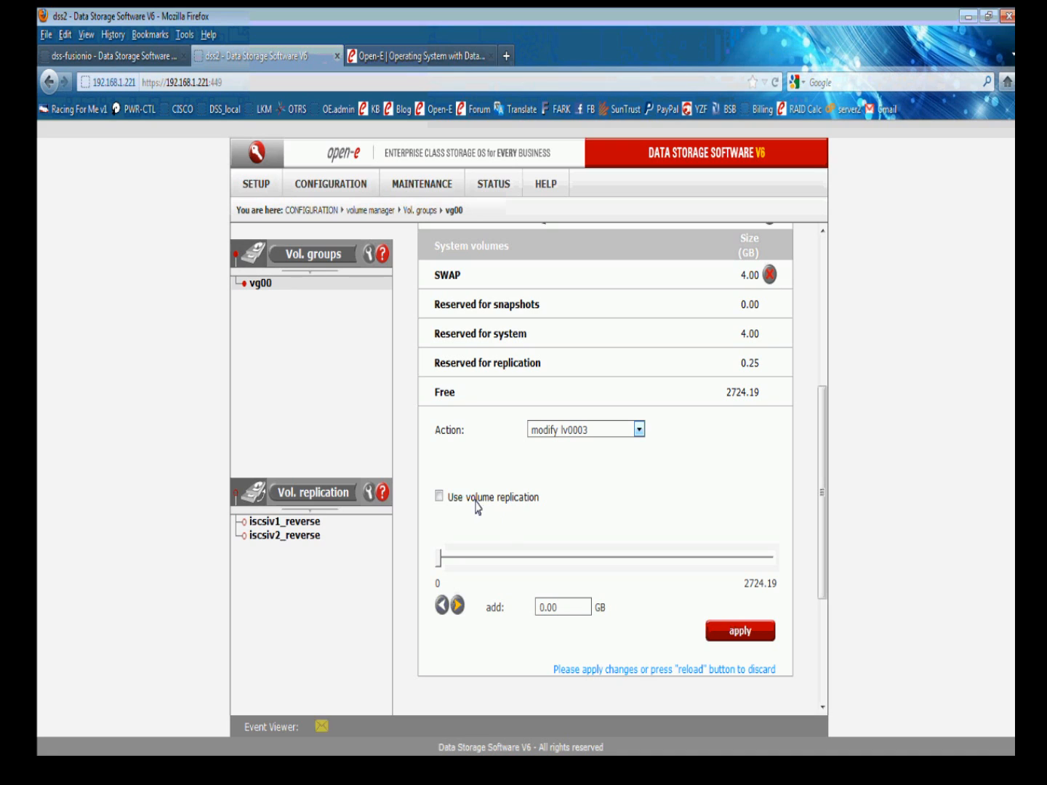
{"action": "left_click_drag", "start_coordinate": [543, 607], "coordinate": [539, 607]}
{"action": "type", "text": "5"}
{"action": "left_click", "coordinate": [739, 631]}
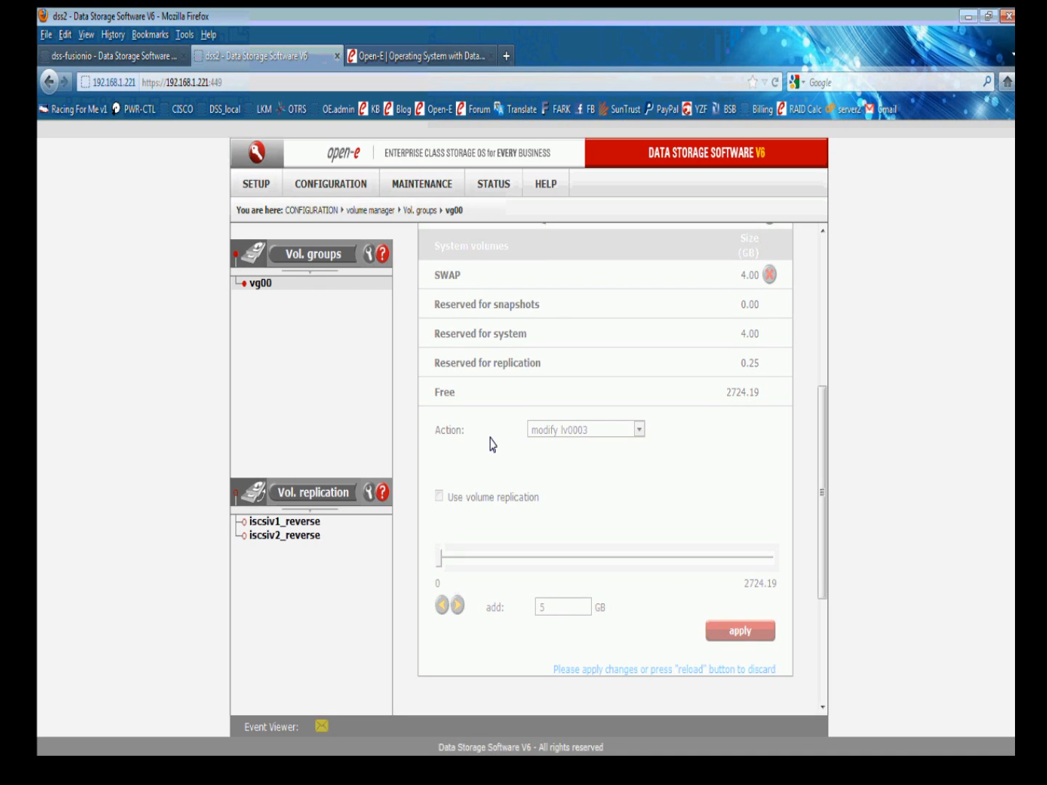
{"action": "scroll", "coordinate": [492, 443], "scroll_direction": "up", "scroll_amount": 2}
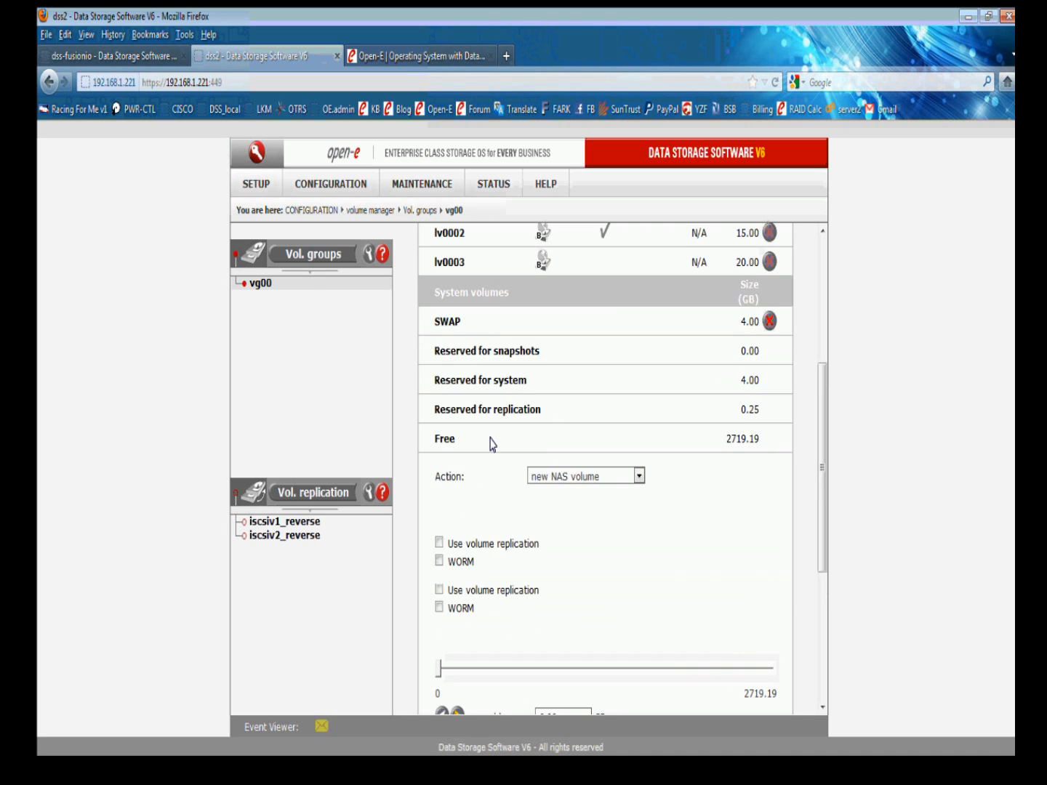
- Return to the dss-fusionio server and re-enable volume replication for lv0002, applying it with the access interruption accepted
{"action": "left_click", "coordinate": [157, 56]}
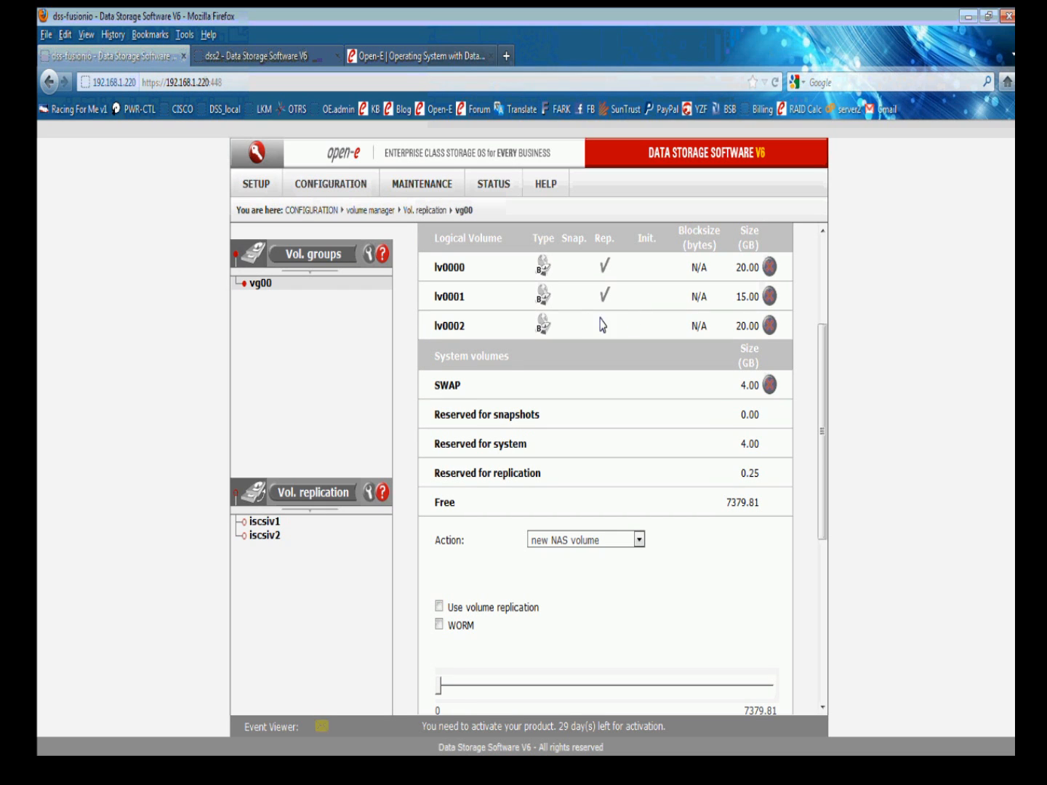
{"action": "left_click", "coordinate": [542, 540]}
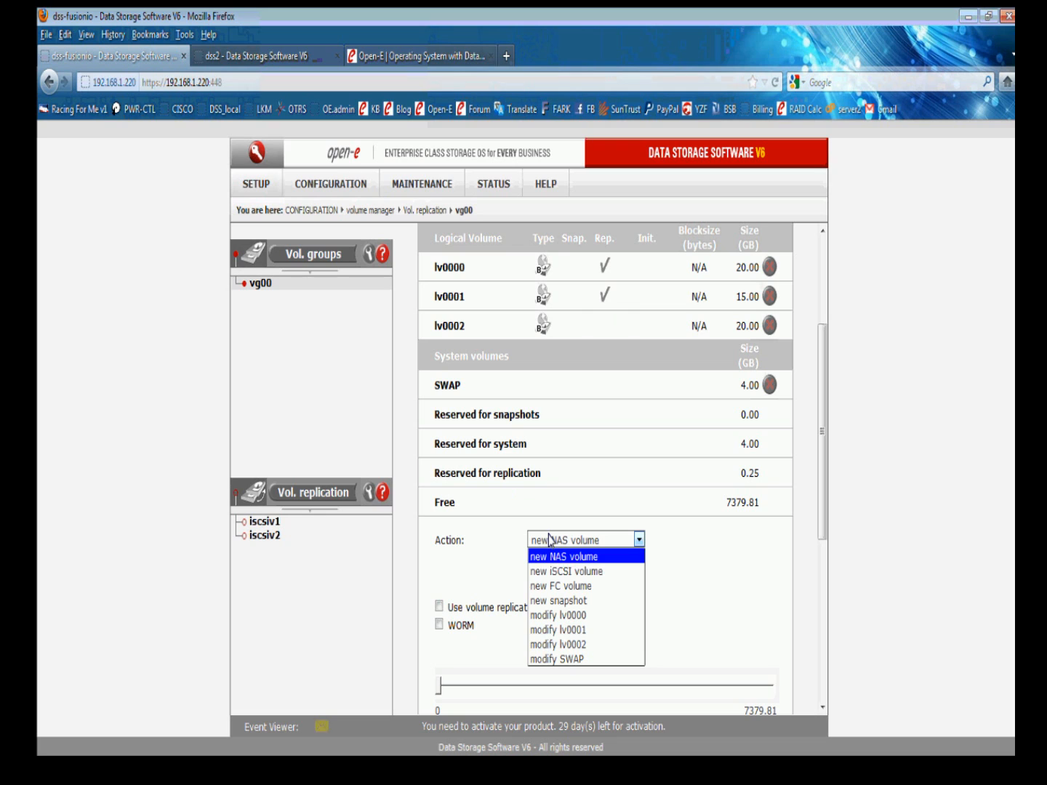
{"action": "left_click", "coordinate": [559, 642]}
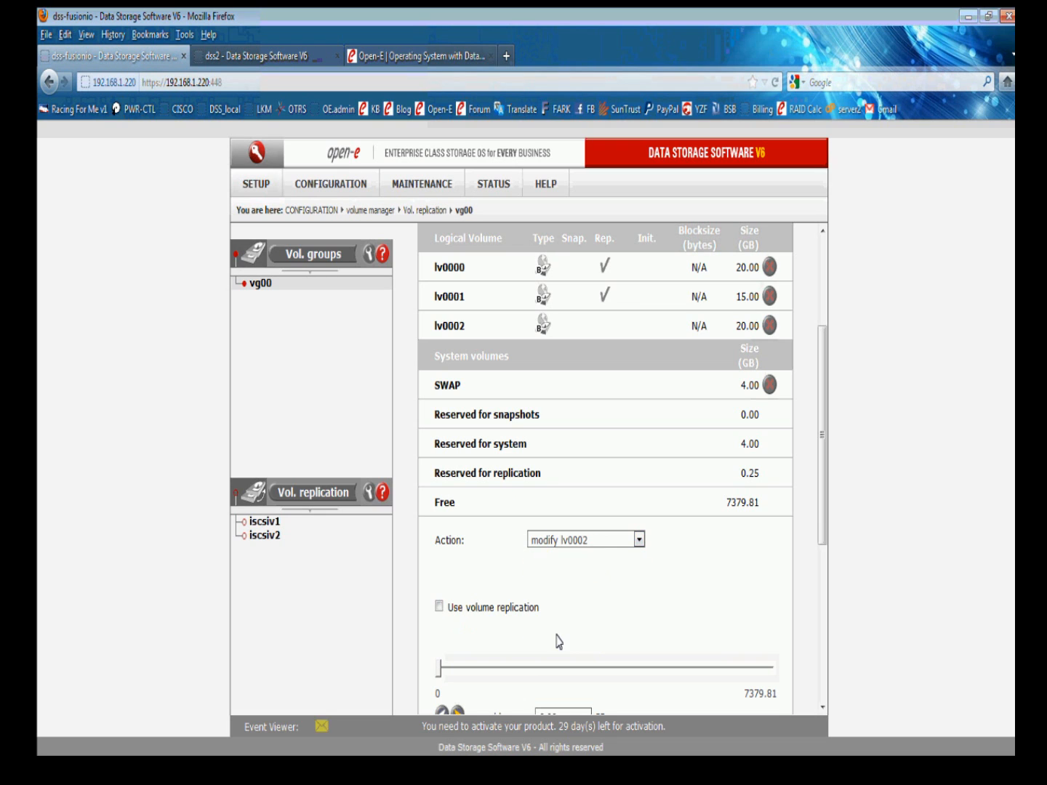
{"action": "left_click", "coordinate": [439, 607]}
{"action": "scroll", "coordinate": [474, 546], "scroll_direction": "down", "scroll_amount": 2}
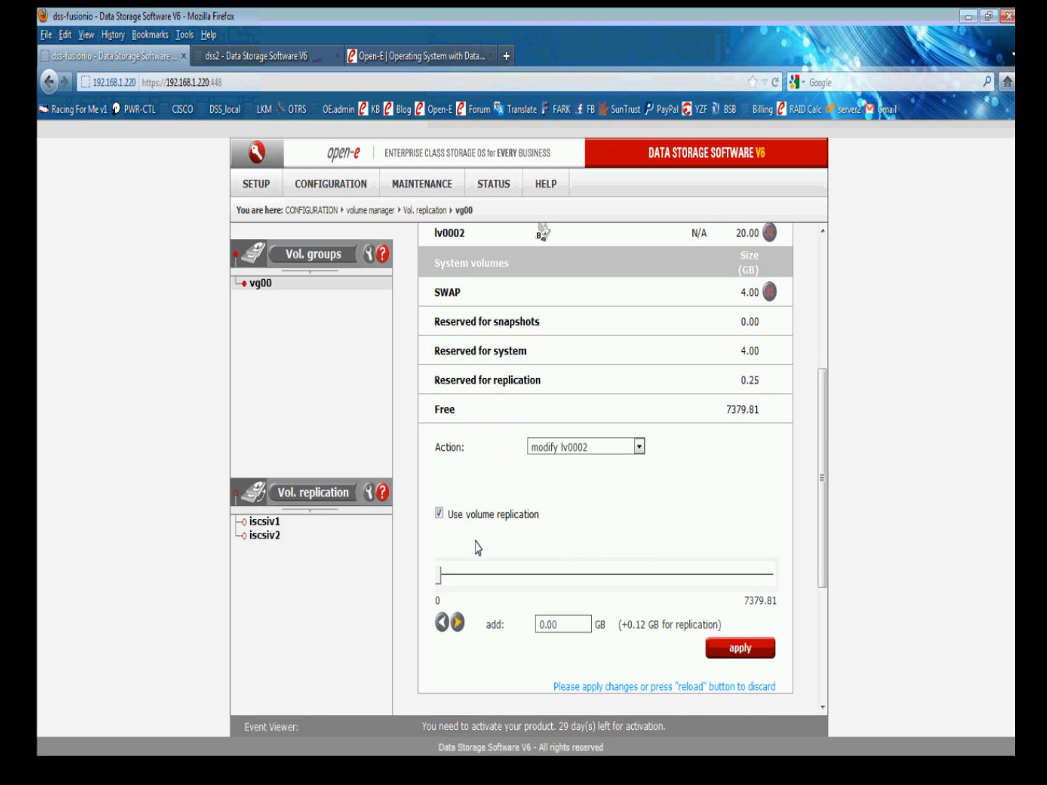
{"action": "left_click", "coordinate": [740, 649]}
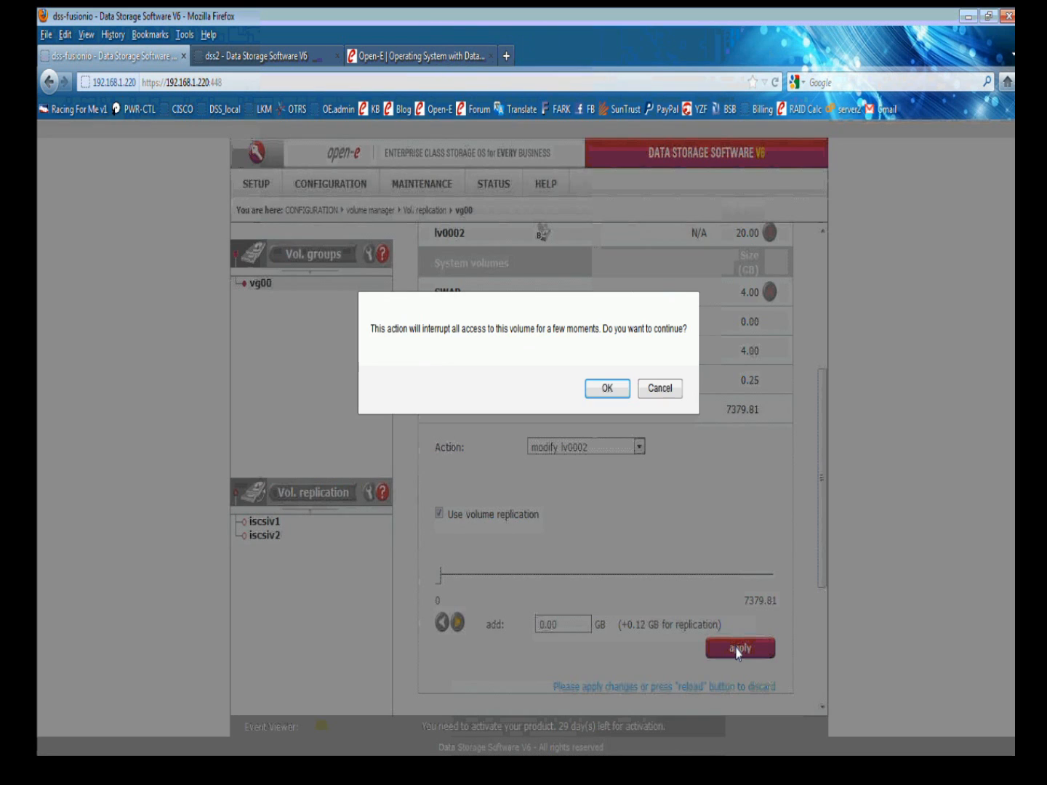
{"action": "key", "text": "Return"}
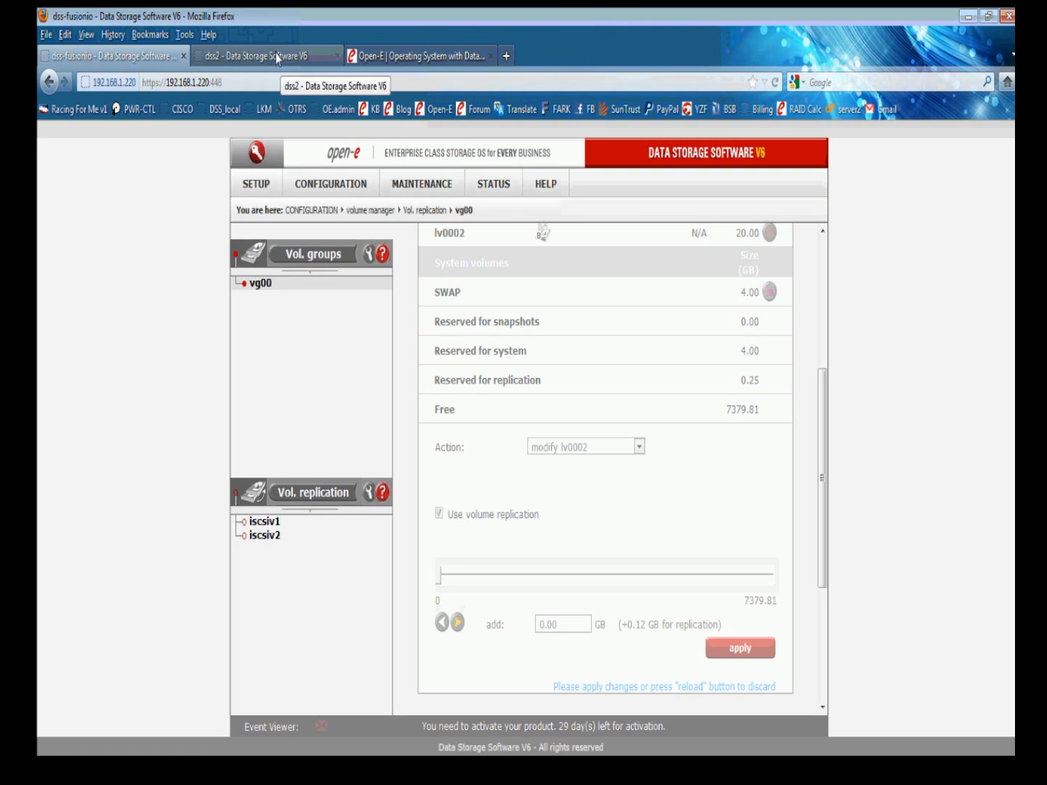
- On the dss2 server, re-enable volume replication for lv0003 and apply the change, accepting the access interruption
{"action": "left_click", "coordinate": [276, 57]}
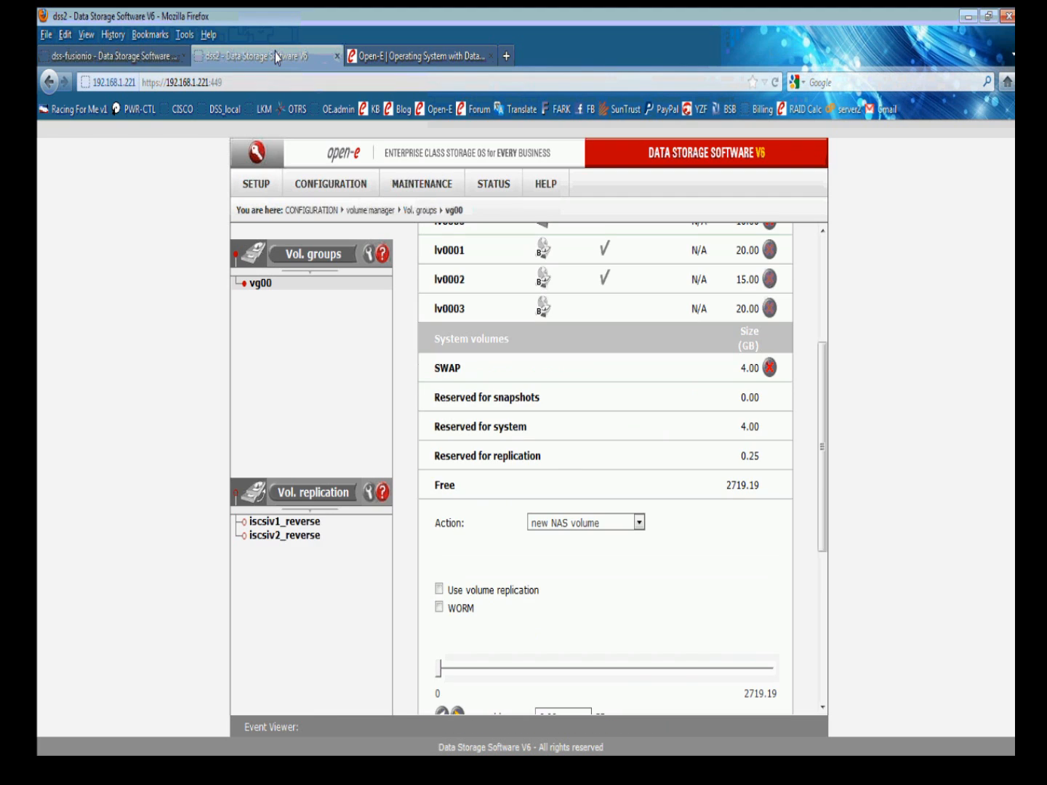
{"action": "left_click", "coordinate": [572, 524]}
{"action": "left_click", "coordinate": [570, 640]}
{"action": "left_click", "coordinate": [439, 588]}
{"action": "scroll", "coordinate": [573, 578], "scroll_direction": "down", "scroll_amount": 2}
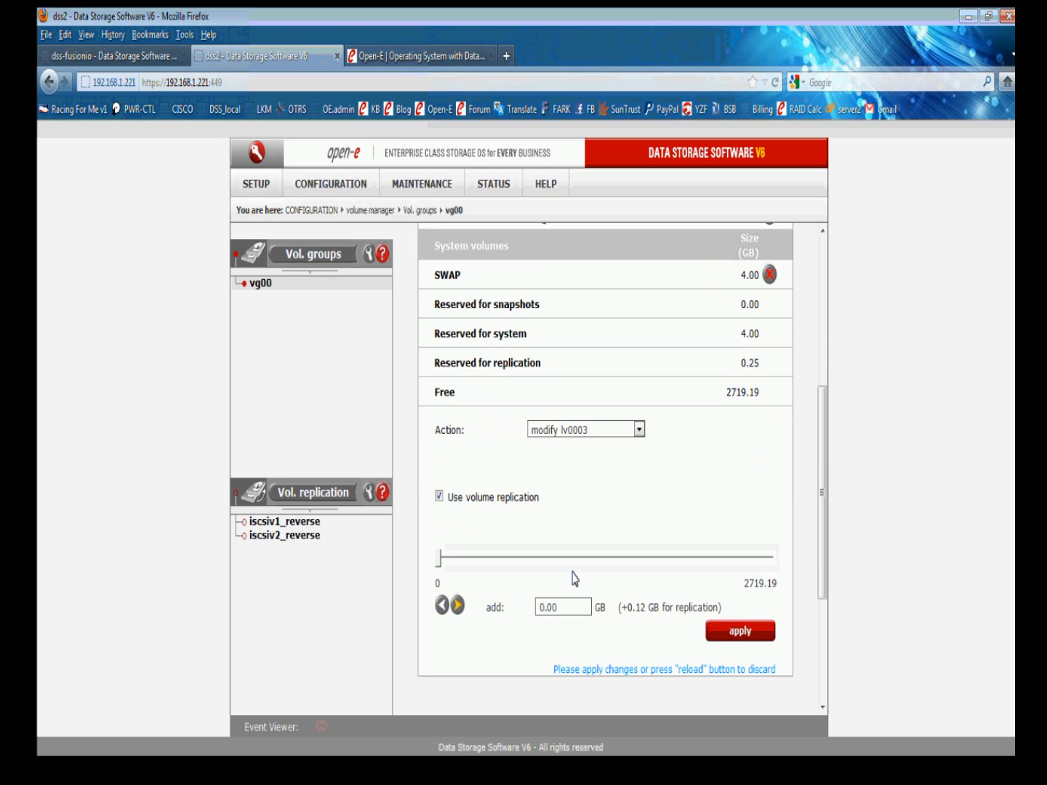
{"action": "left_click", "coordinate": [730, 638]}
{"action": "key", "text": "Return"}
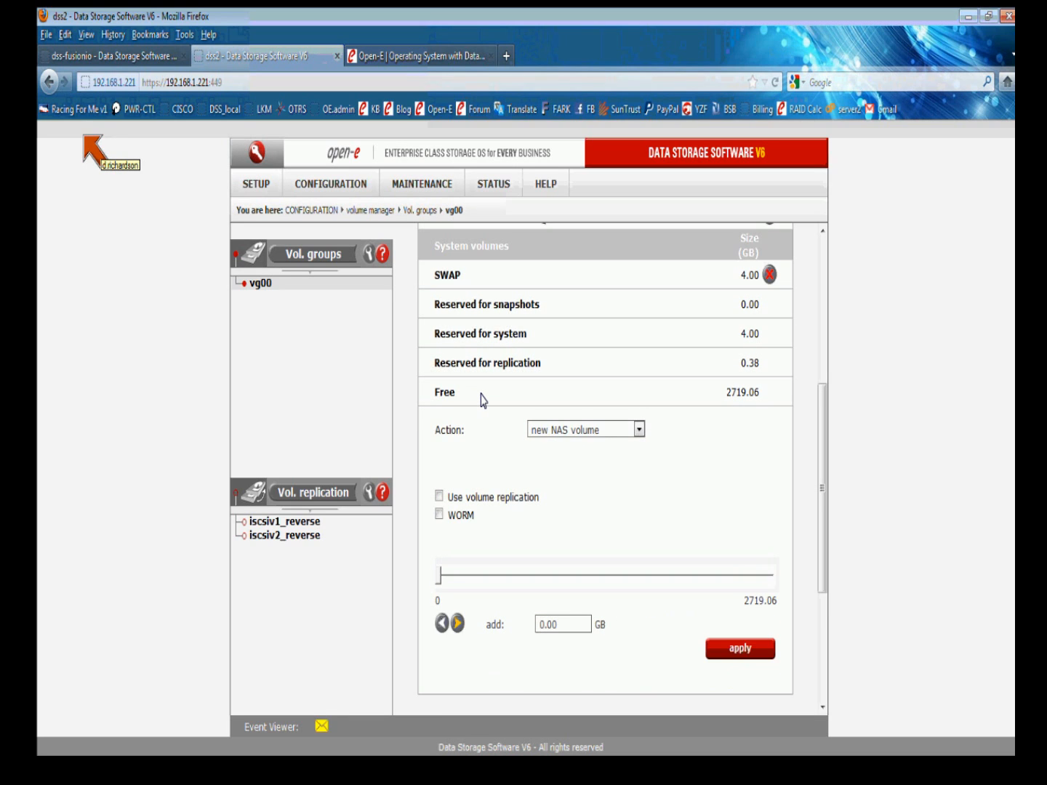
- Set lv0003 as a replication destination on the dss2 server and apply the volume replication mode
{"action": "left_click", "coordinate": [320, 494]}
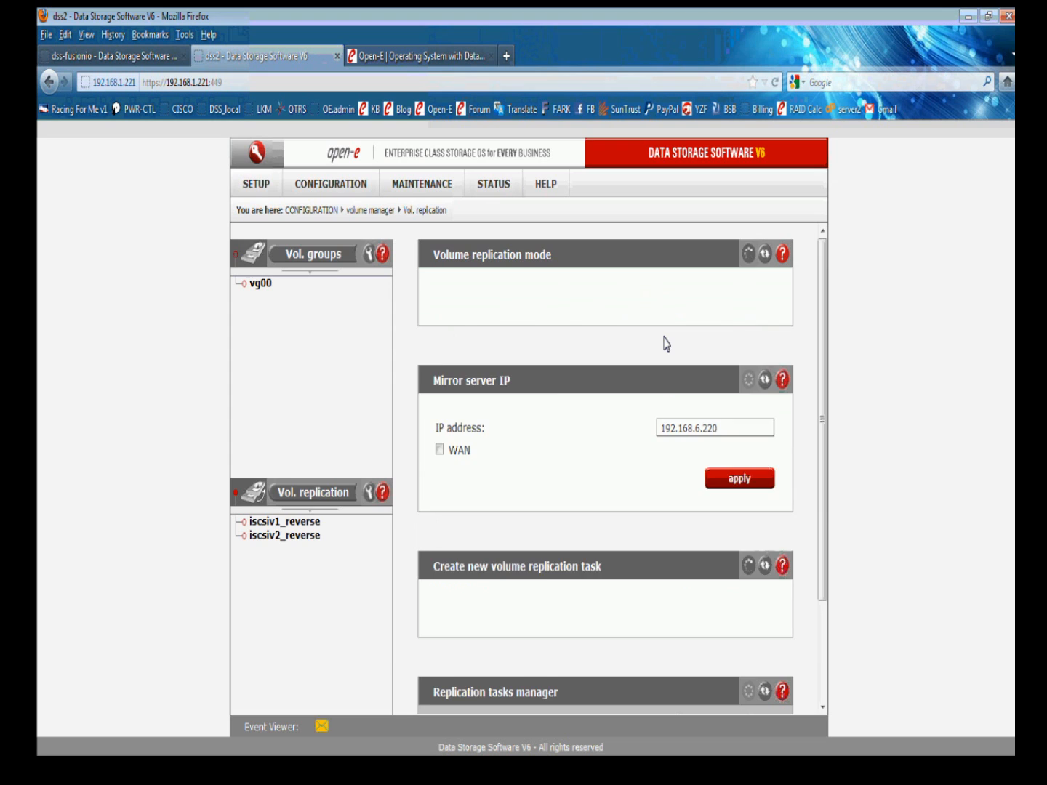
{"action": "left_click", "coordinate": [670, 370]}
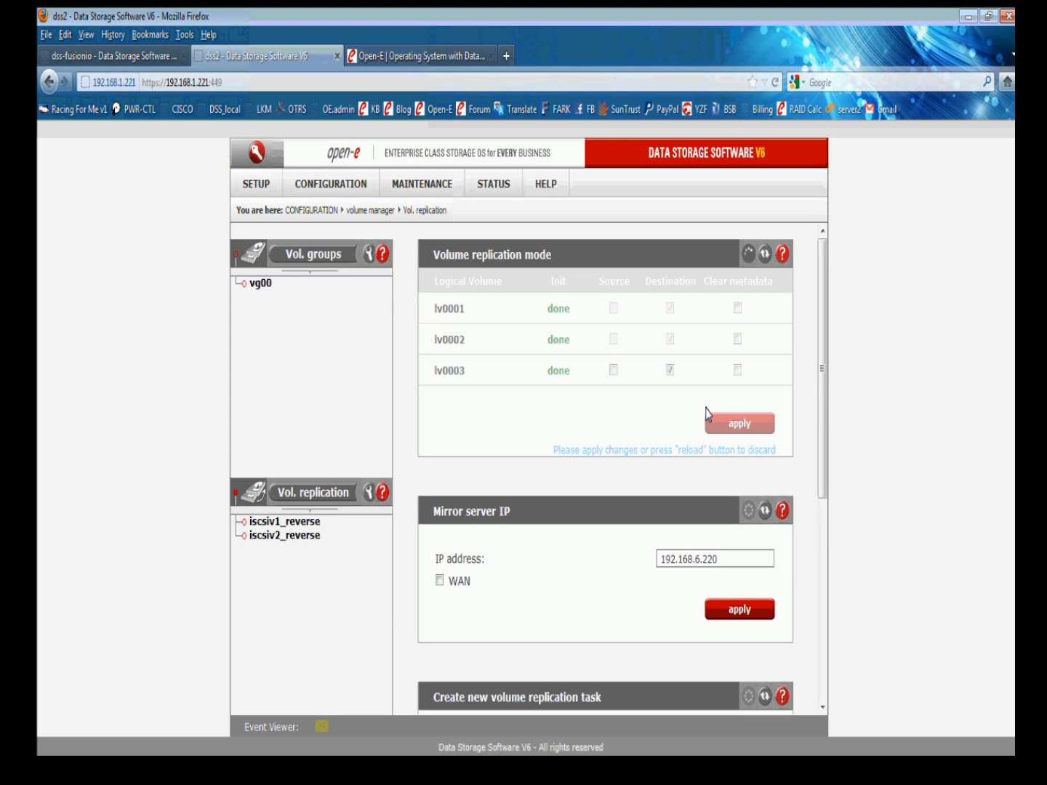
- On the dss-fusionio server, create a volume replication task iscsiv3 from lv0002 to lv0003 with a SyncSource bandwidth of 75 MB
{"action": "left_click", "coordinate": [127, 55]}
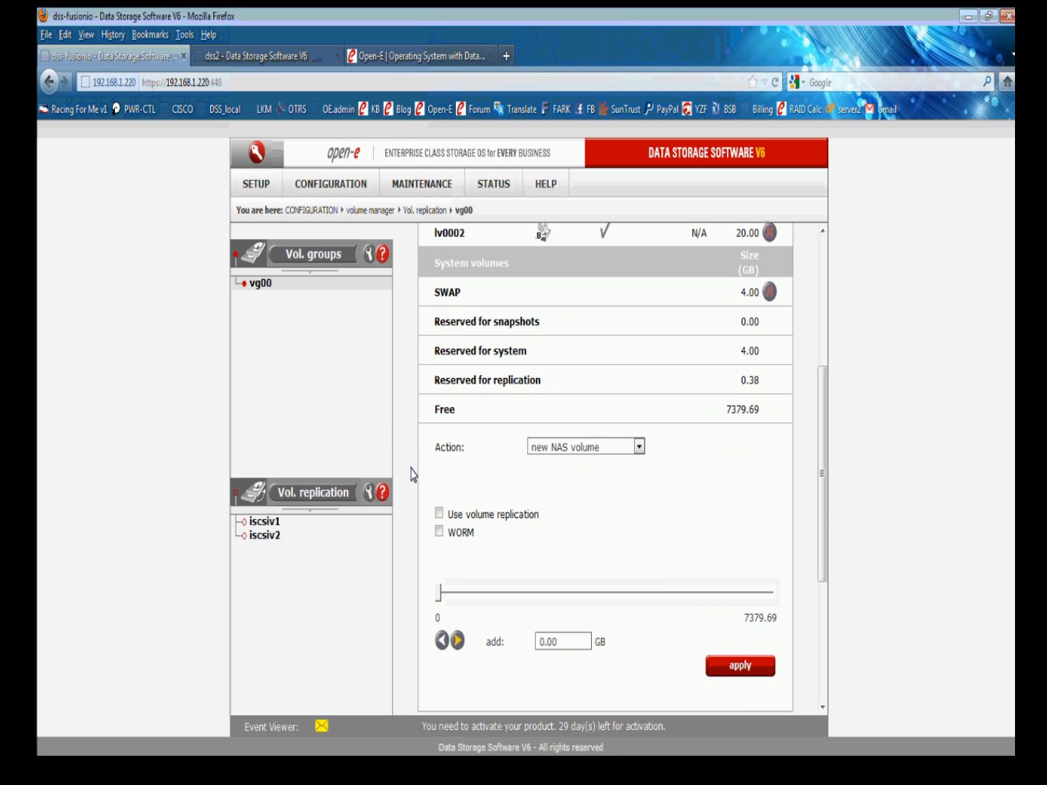
{"action": "left_click", "coordinate": [313, 494]}
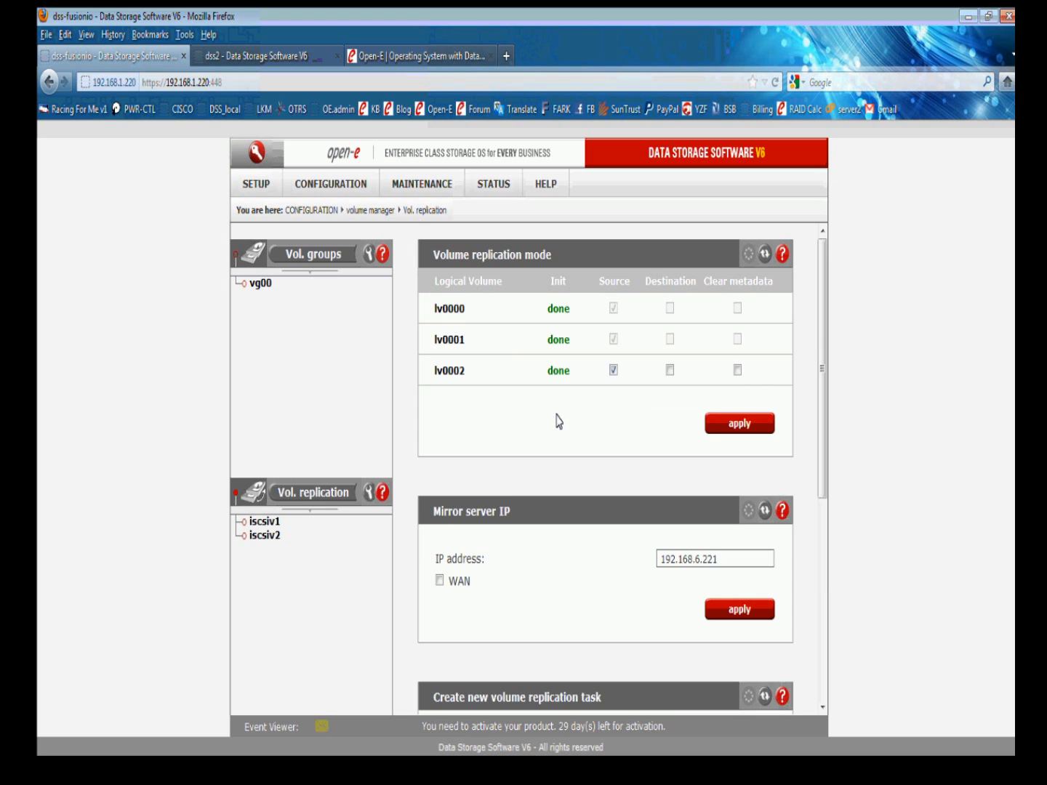
{"action": "scroll", "coordinate": [558, 422], "scroll_direction": "down", "scroll_amount": 3}
{"action": "scroll", "coordinate": [560, 426], "scroll_direction": "down", "scroll_amount": 3}
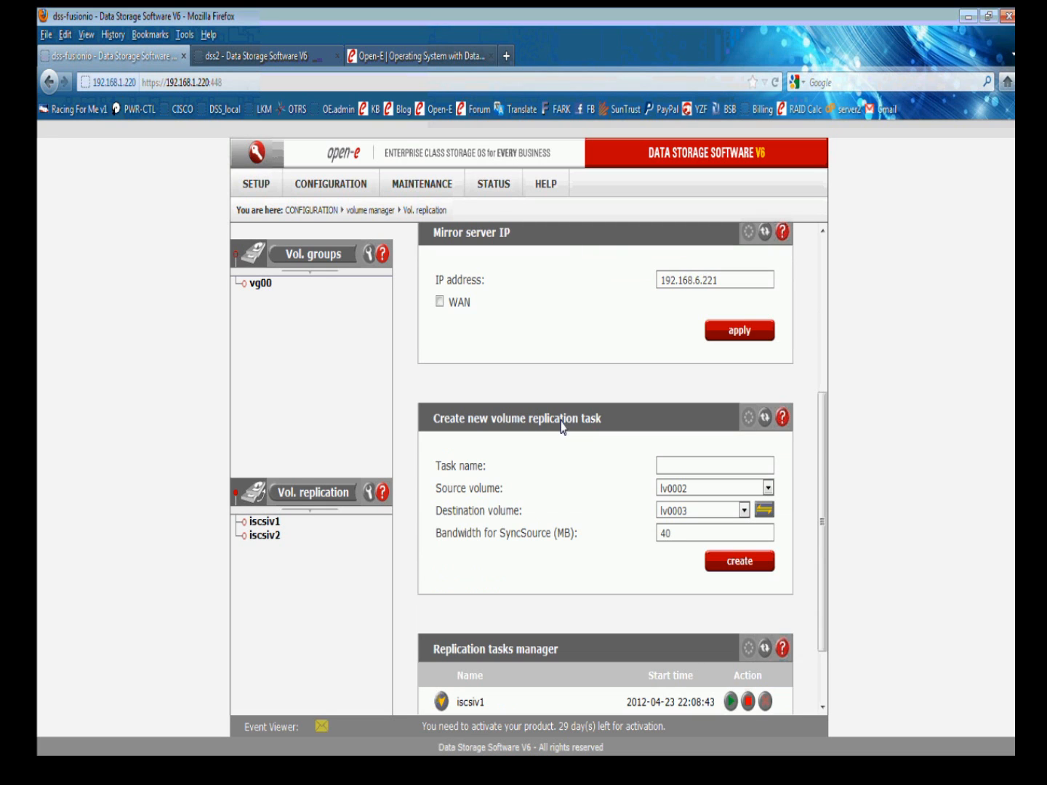
{"action": "left_click", "coordinate": [671, 465]}
{"action": "type", "text": "iscs"}
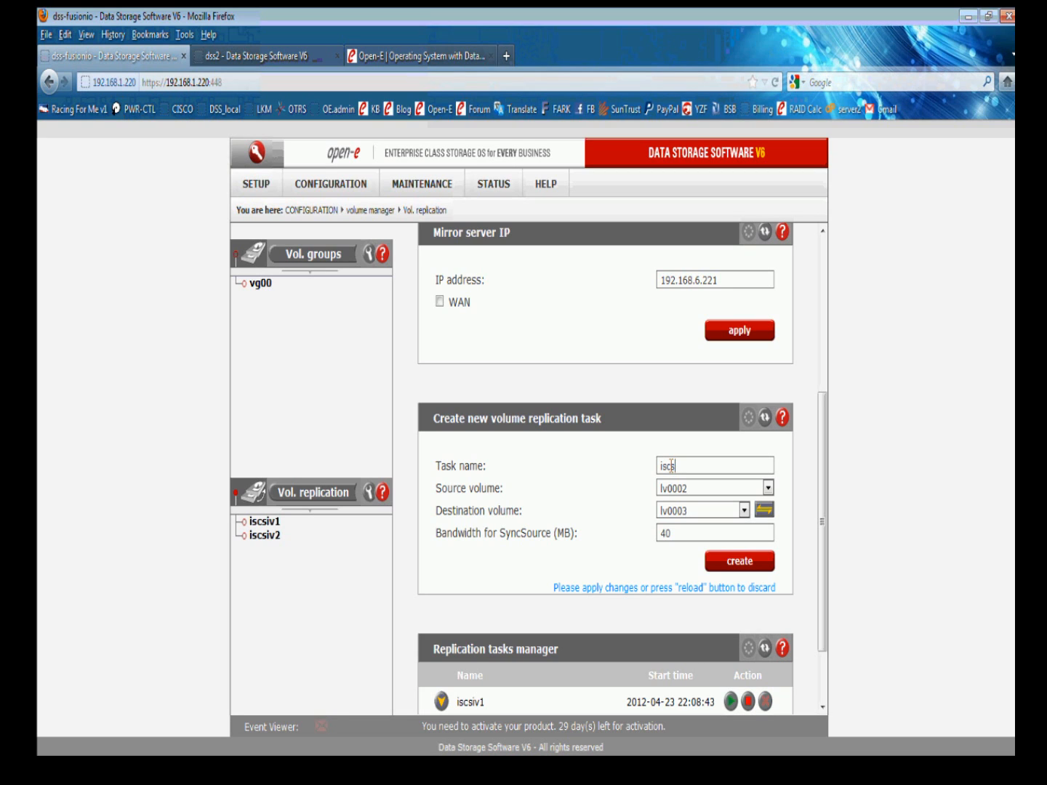
{"action": "type", "text": "iv3"}
{"action": "left_click_drag", "start_coordinate": [676, 533], "coordinate": [640, 533]}
{"action": "type", "text": "75"}
{"action": "left_click", "coordinate": [723, 562]}
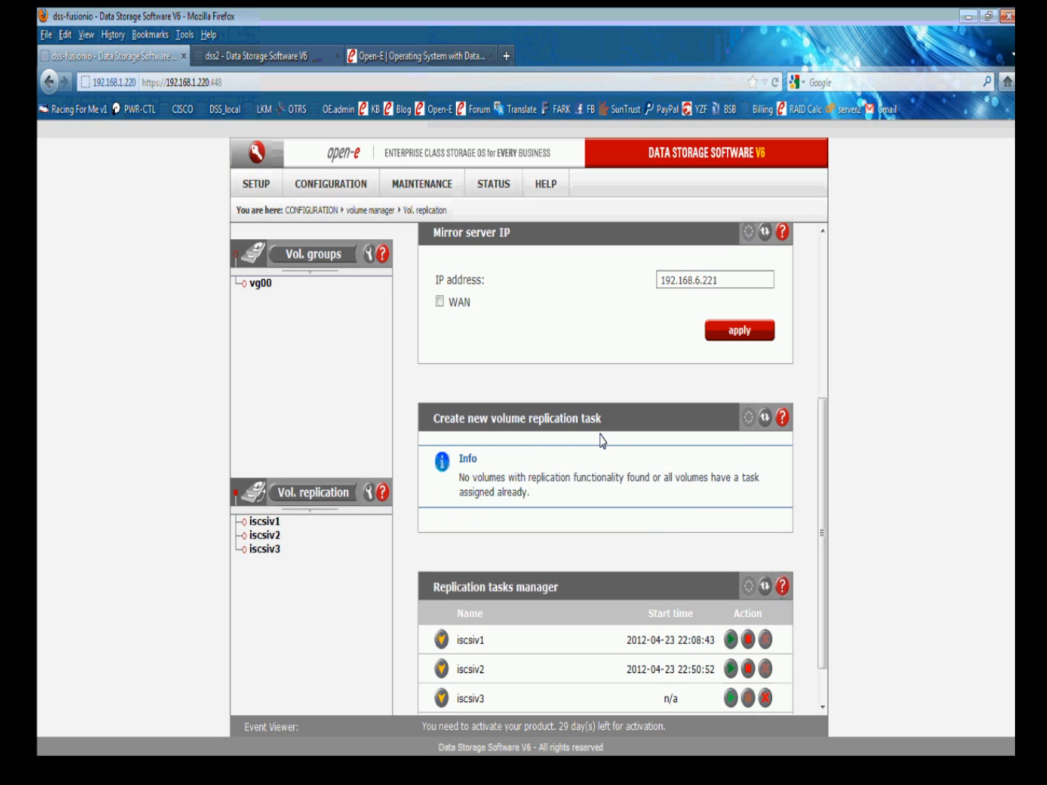
- Start the iscsiv3 replication task and expand its details in the list of running tasks
{"action": "scroll", "coordinate": [602, 441], "scroll_direction": "down", "scroll_amount": 1}
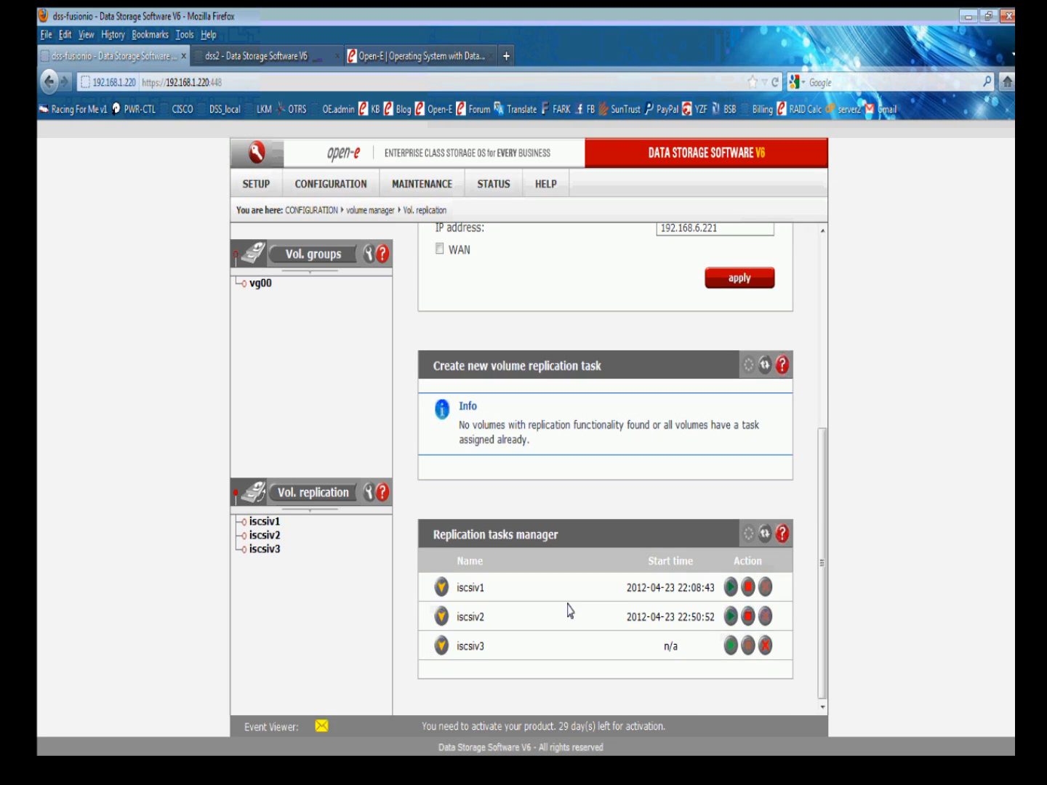
{"action": "left_click", "coordinate": [730, 646]}
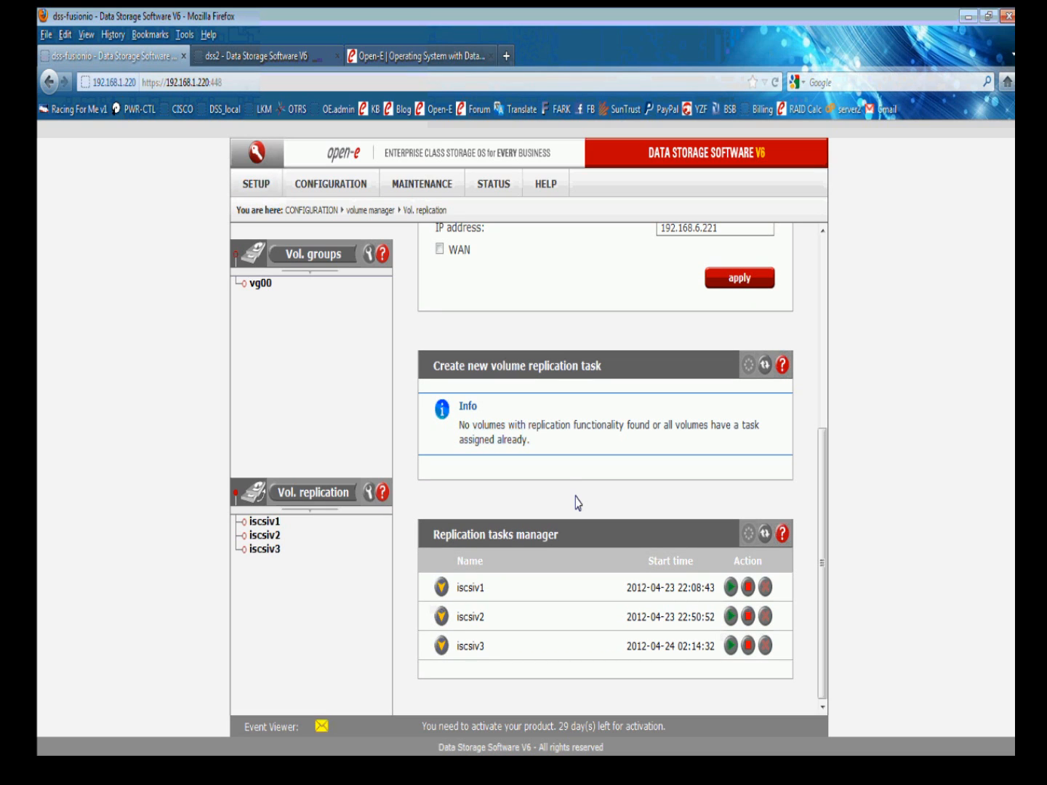
{"action": "left_click", "coordinate": [488, 173]}
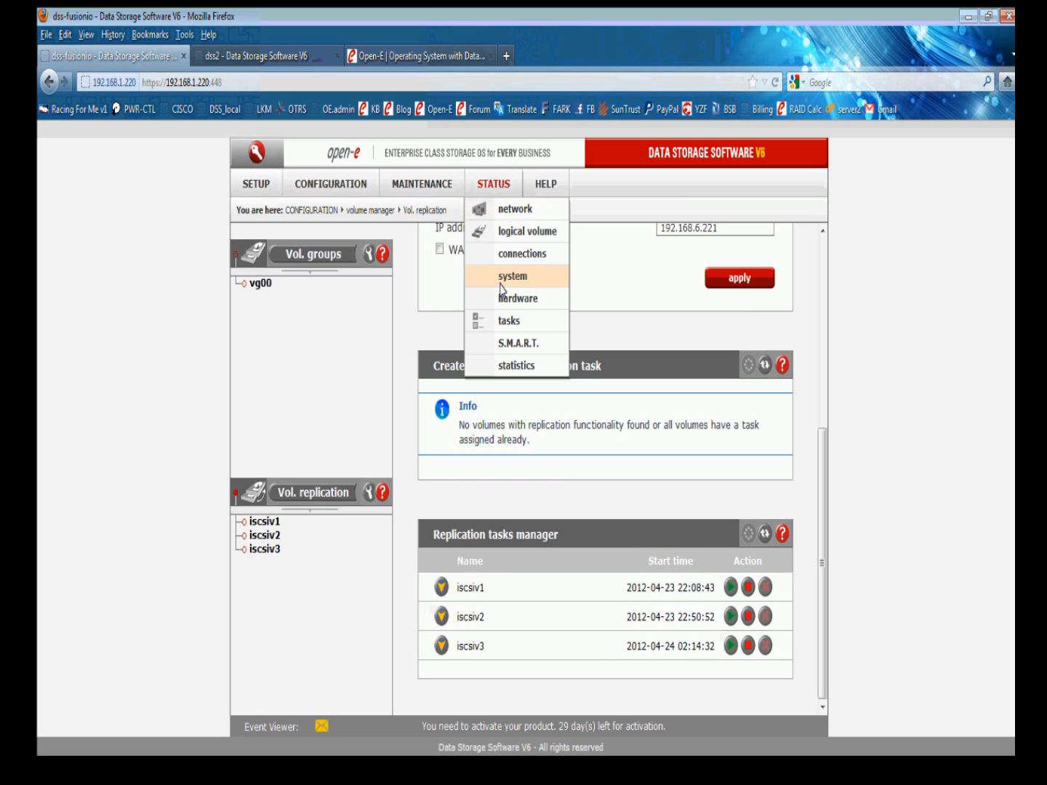
{"action": "left_click", "coordinate": [501, 323]}
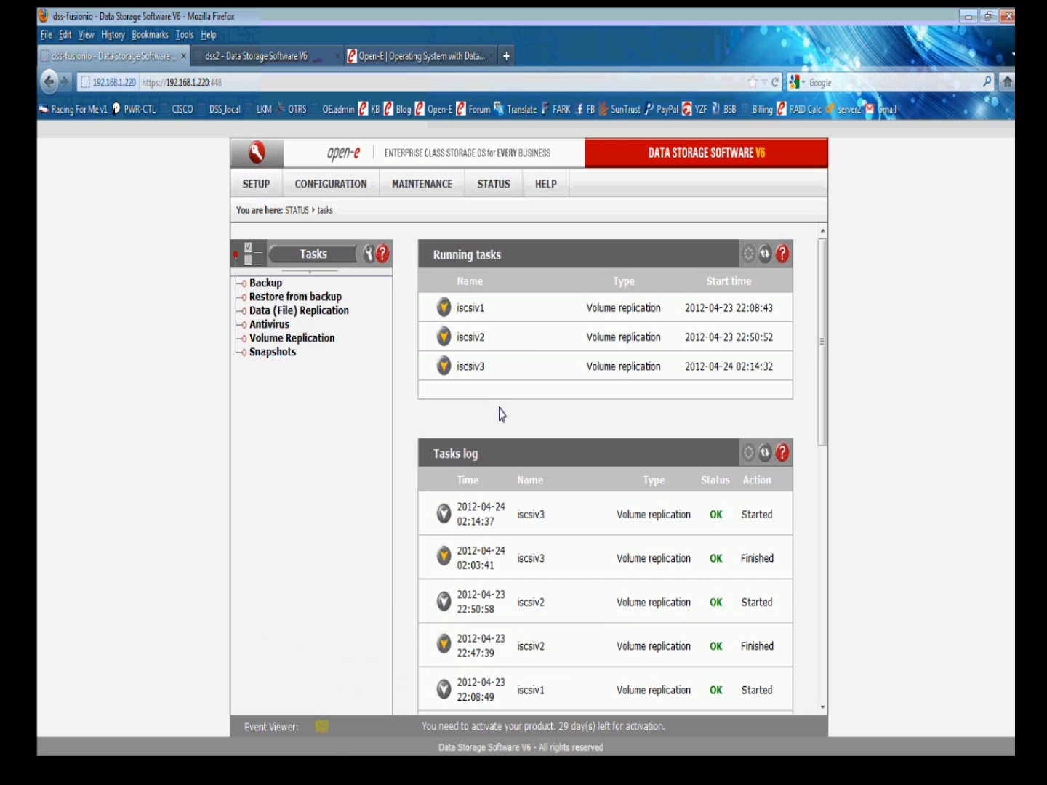
{"action": "left_click", "coordinate": [443, 366]}
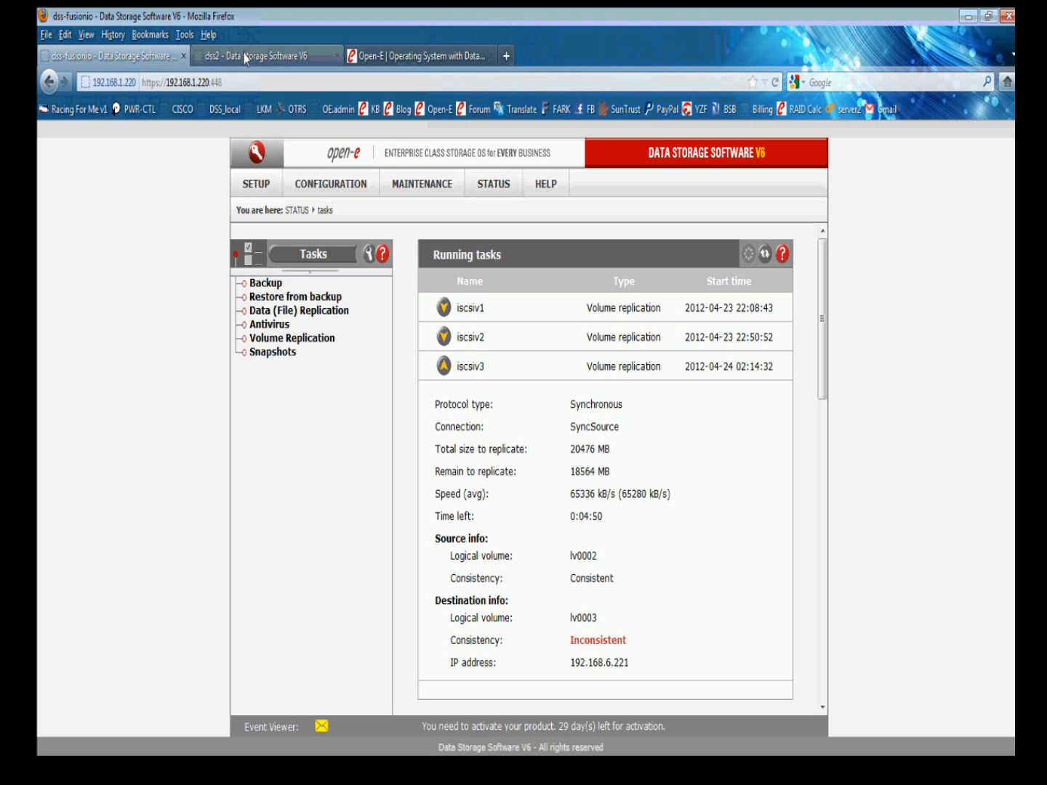
- Try to add the iscsiv3 task to the failover tasks in the network failover settings, accepting the performance warning
{"action": "left_click", "coordinate": [258, 184]}
{"action": "mouse_move", "coordinate": [291, 208]}
{"action": "left_click", "coordinate": [373, 232]}
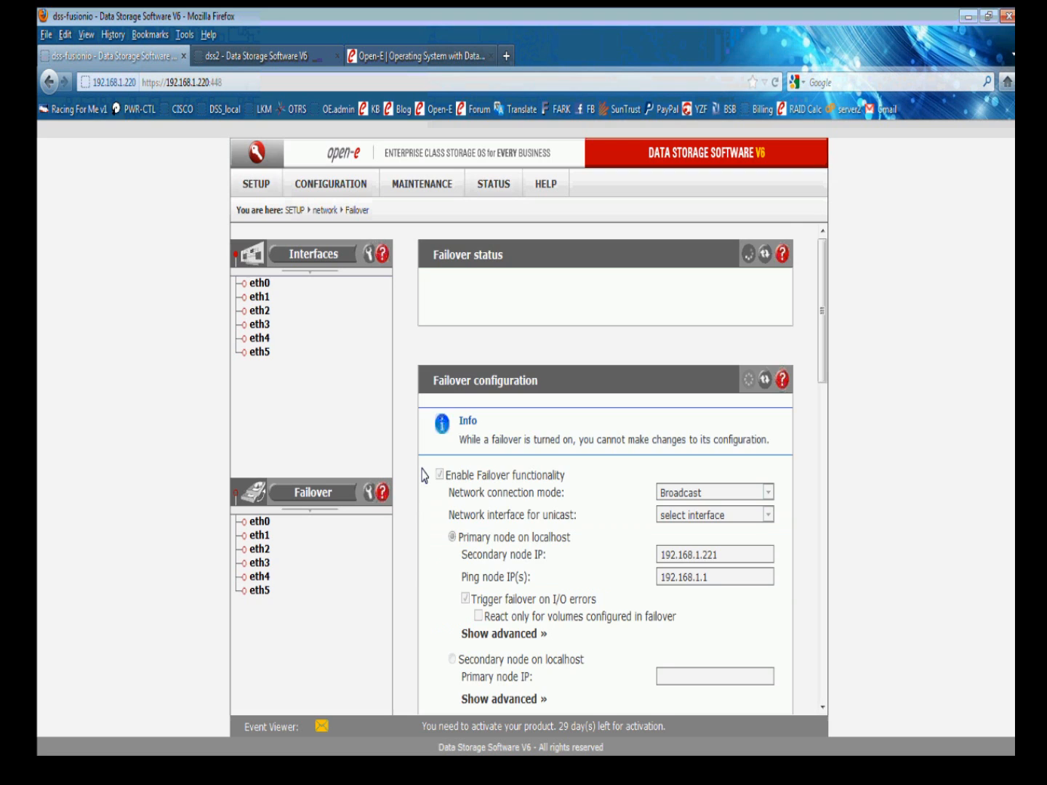
{"action": "scroll", "coordinate": [424, 476], "scroll_direction": "down", "scroll_amount": 8}
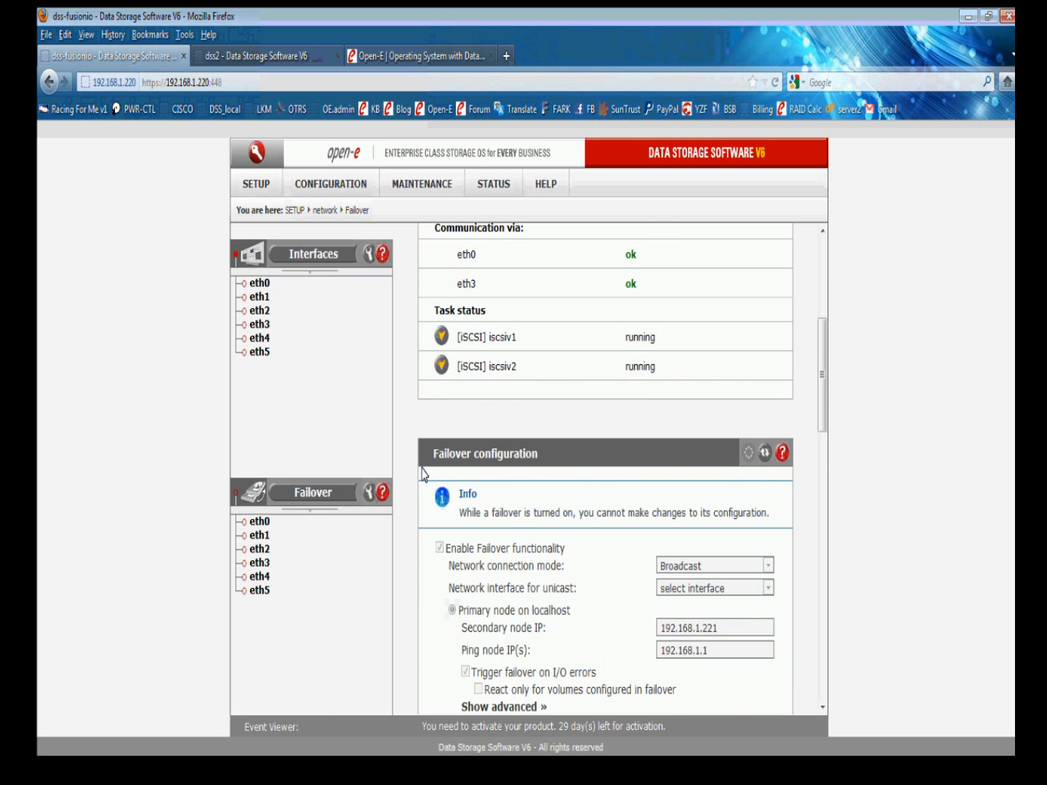
{"action": "scroll", "coordinate": [424, 476], "scroll_direction": "down", "scroll_amount": 10}
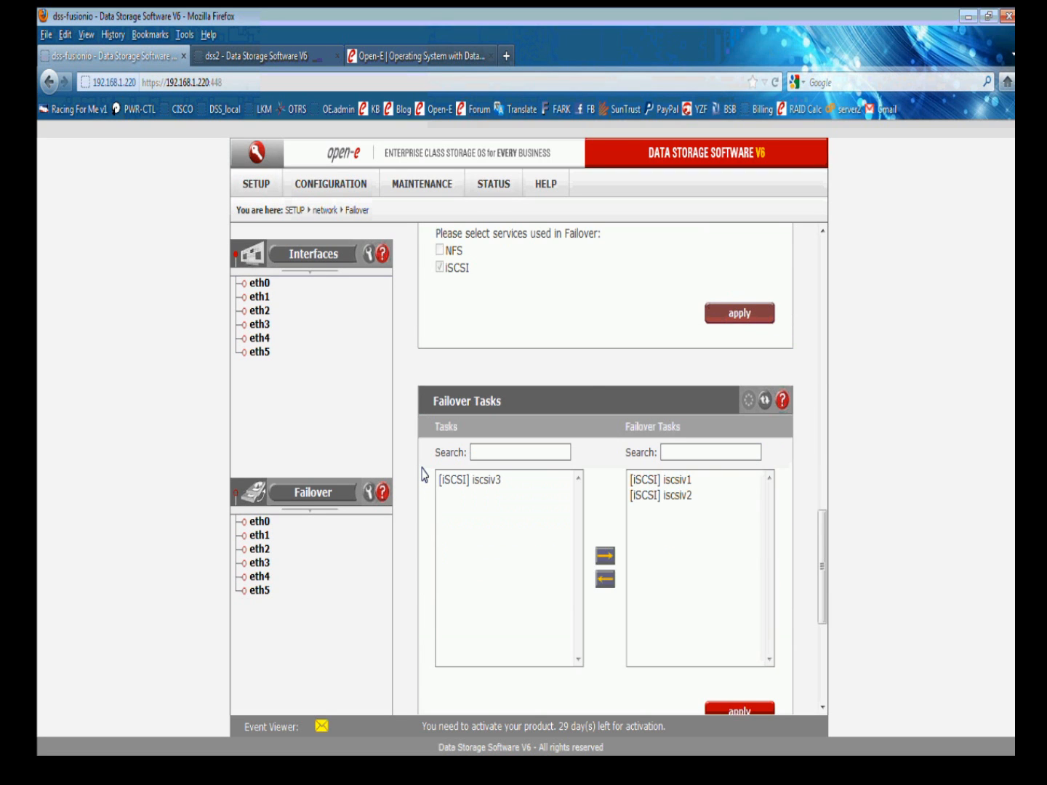
{"action": "scroll", "coordinate": [424, 475], "scroll_direction": "down", "scroll_amount": 3}
{"action": "left_click", "coordinate": [479, 294]}
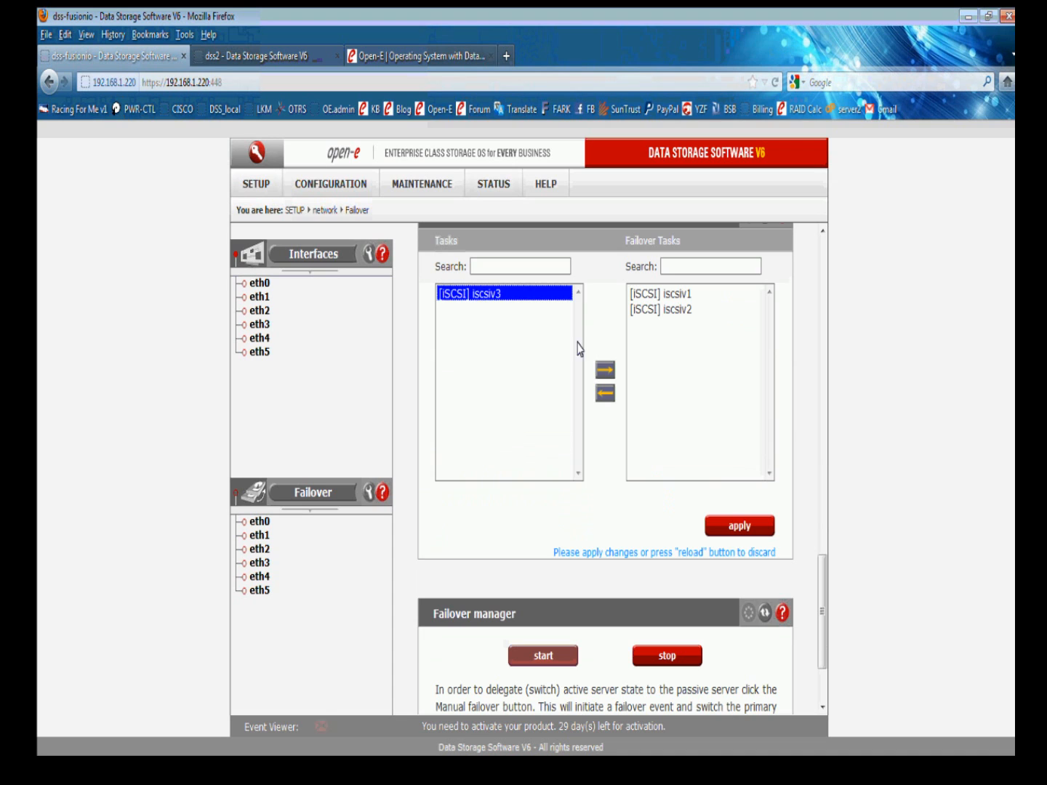
{"action": "left_click", "coordinate": [606, 369]}
{"action": "scroll", "coordinate": [585, 378], "scroll_direction": "up", "scroll_amount": 3}
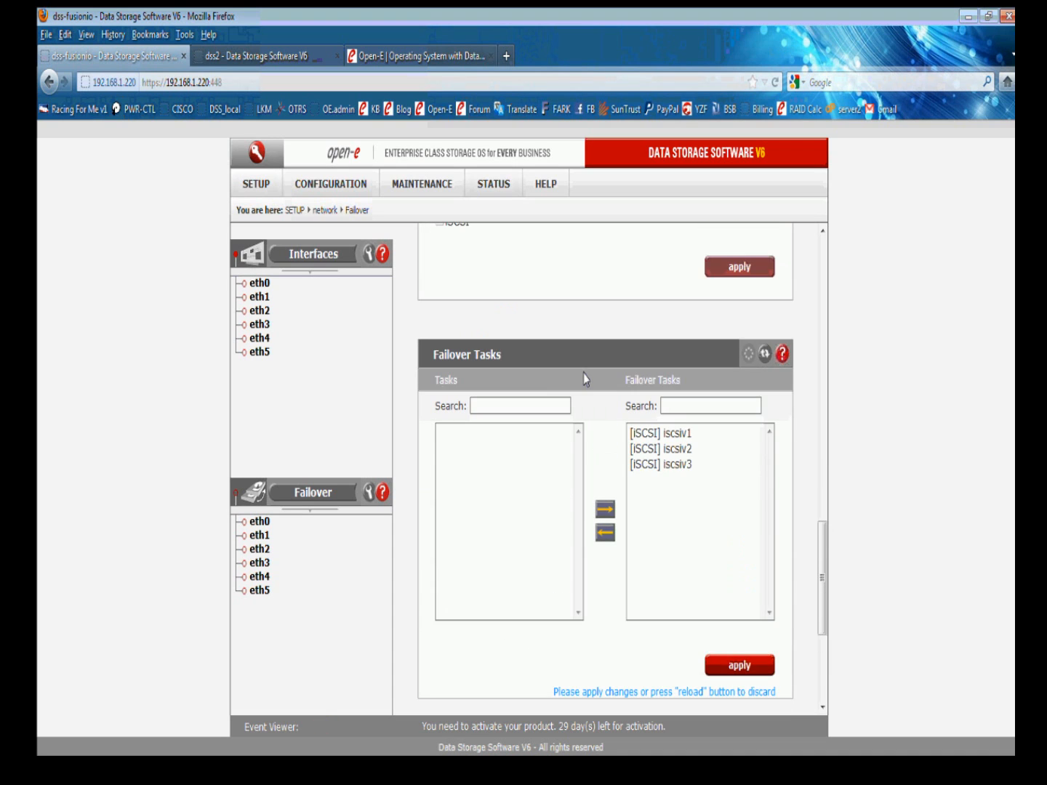
{"action": "scroll", "coordinate": [586, 378], "scroll_direction": "up", "scroll_amount": 1}
{"action": "scroll", "coordinate": [585, 378], "scroll_direction": "down", "scroll_amount": 1}
{"action": "left_click", "coordinate": [740, 664]}
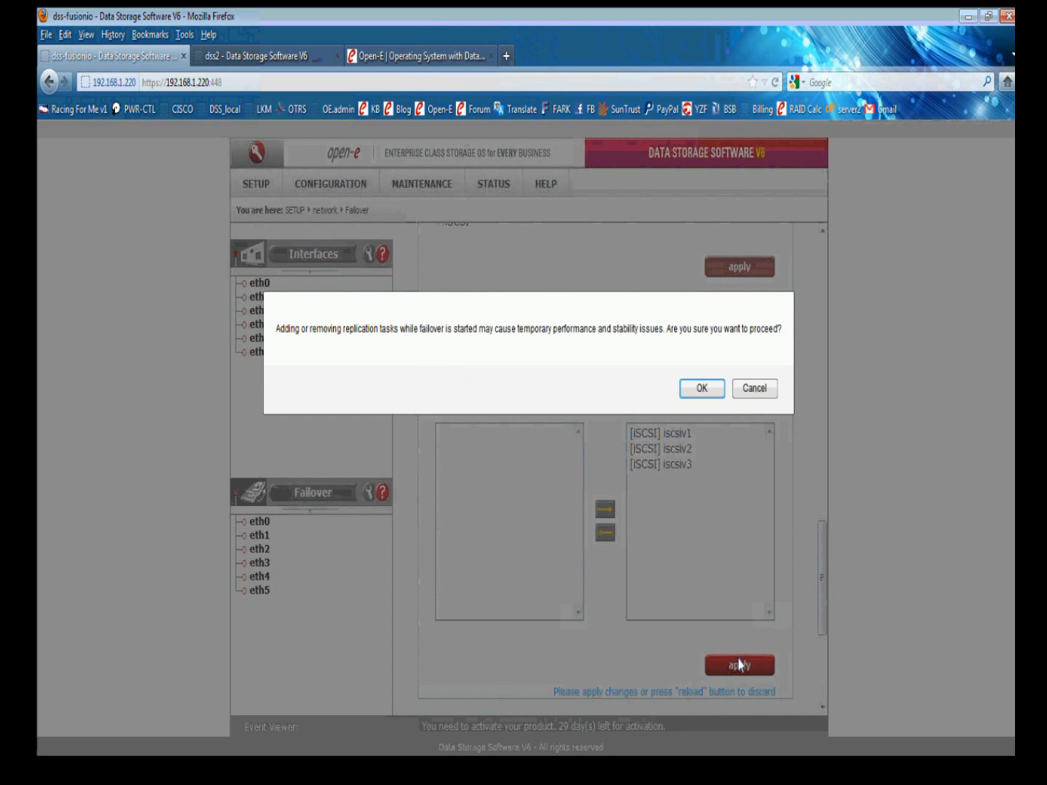
{"action": "left_click", "coordinate": [702, 387]}
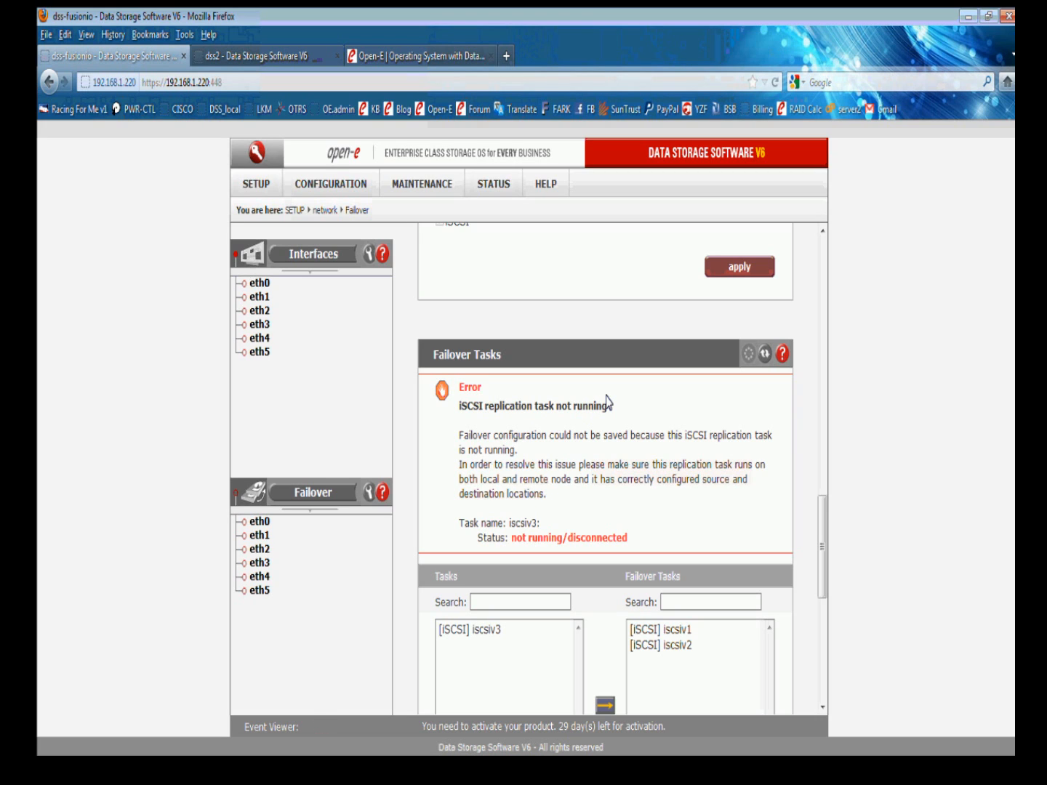
{"action": "scroll", "coordinate": [608, 405], "scroll_direction": "down", "scroll_amount": 5}
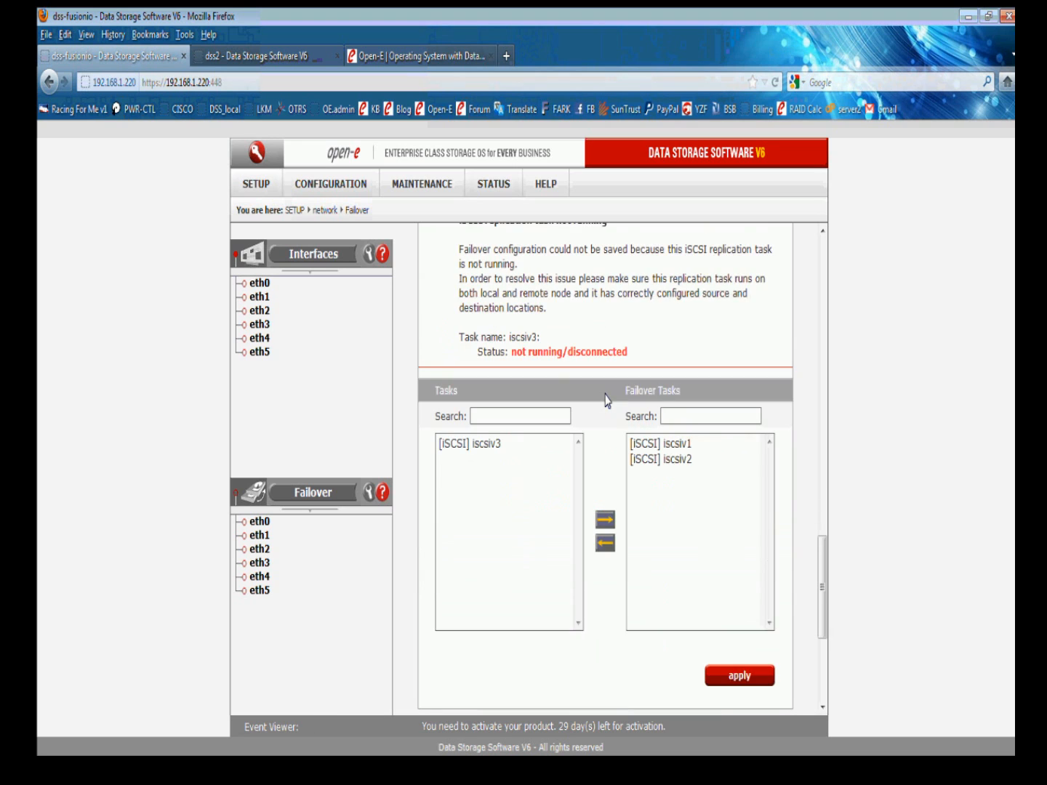
- Check the synchronization progress and consistency of the iscsiv3 replication task in the running tasks status
{"action": "left_click", "coordinate": [480, 184]}
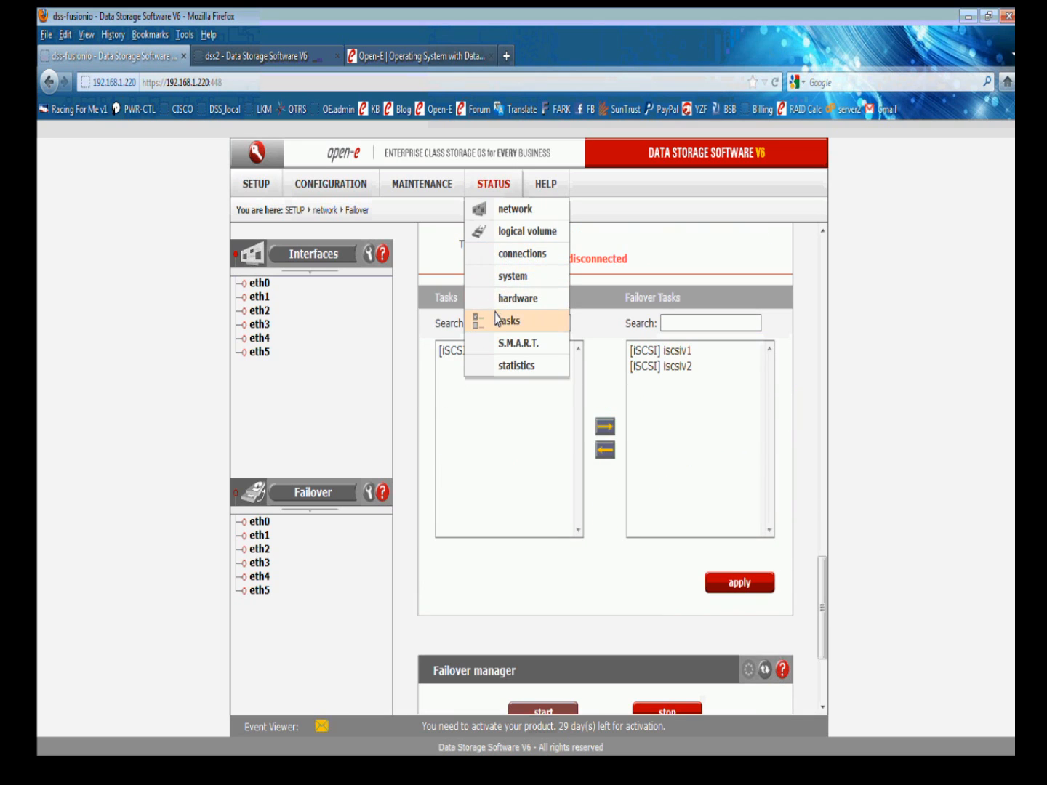
{"action": "left_click", "coordinate": [498, 321]}
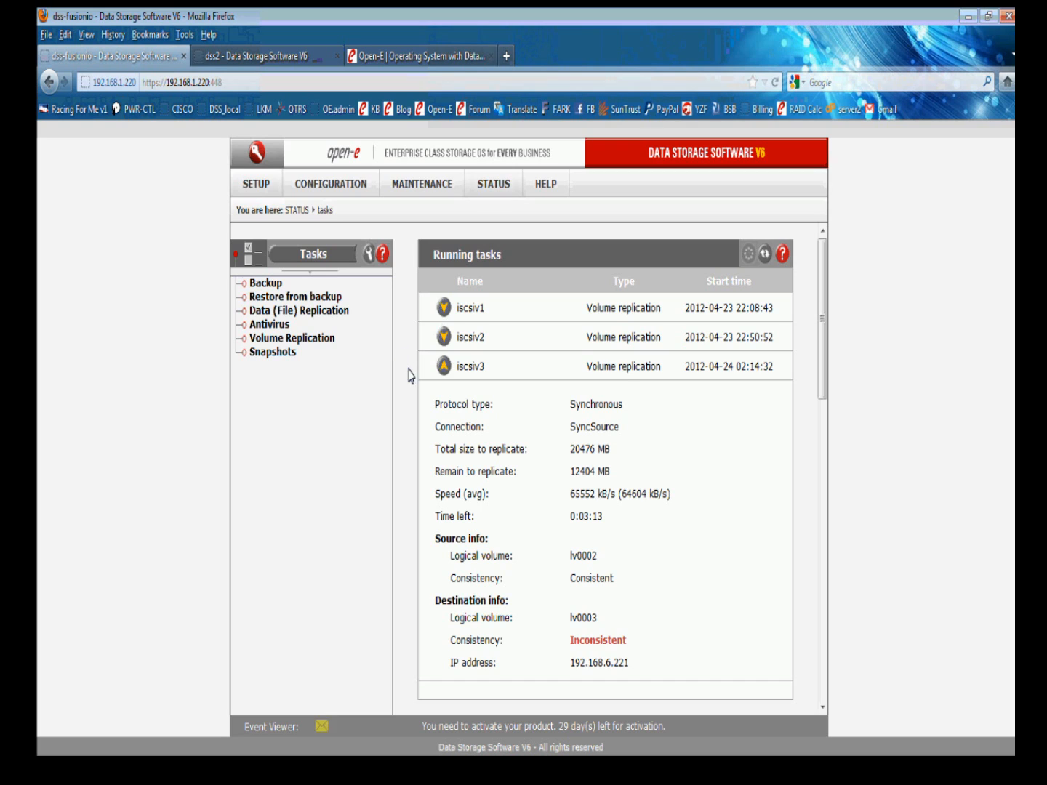
{"action": "scroll", "coordinate": [507, 384], "scroll_direction": "down", "scroll_amount": 1}
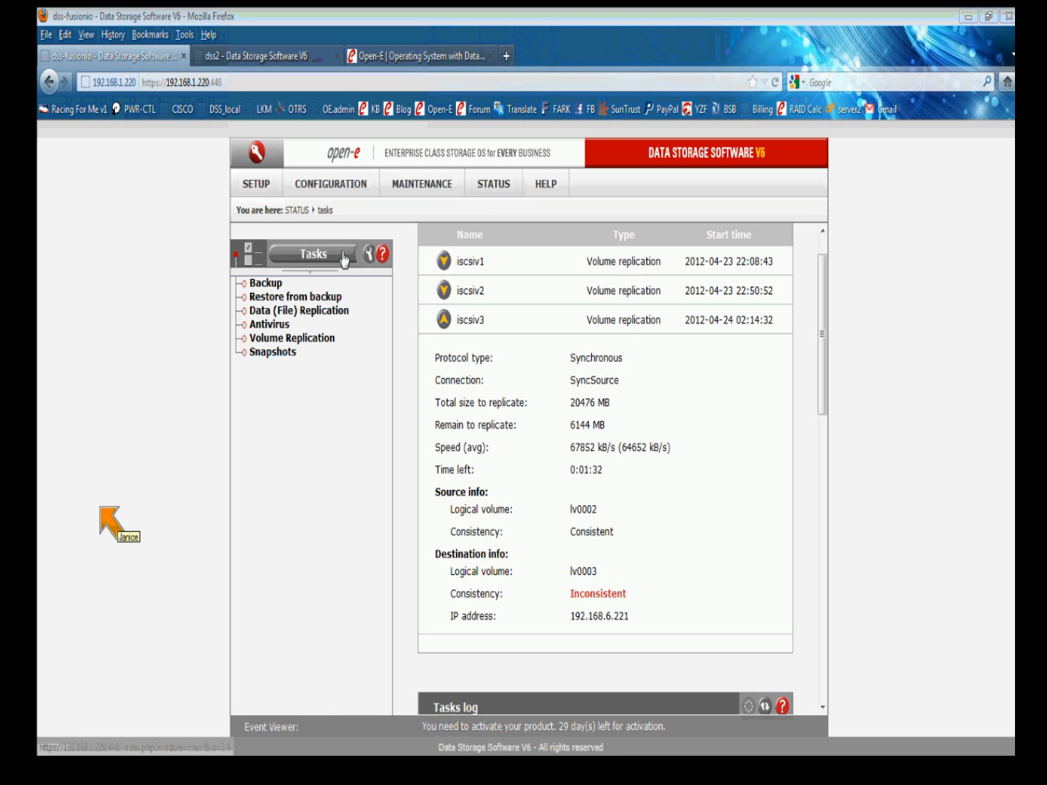
- Return to the network failover settings, add iscsiv3 to the failover tasks and apply the change, accepting the performance warning
{"action": "left_click", "coordinate": [251, 192]}
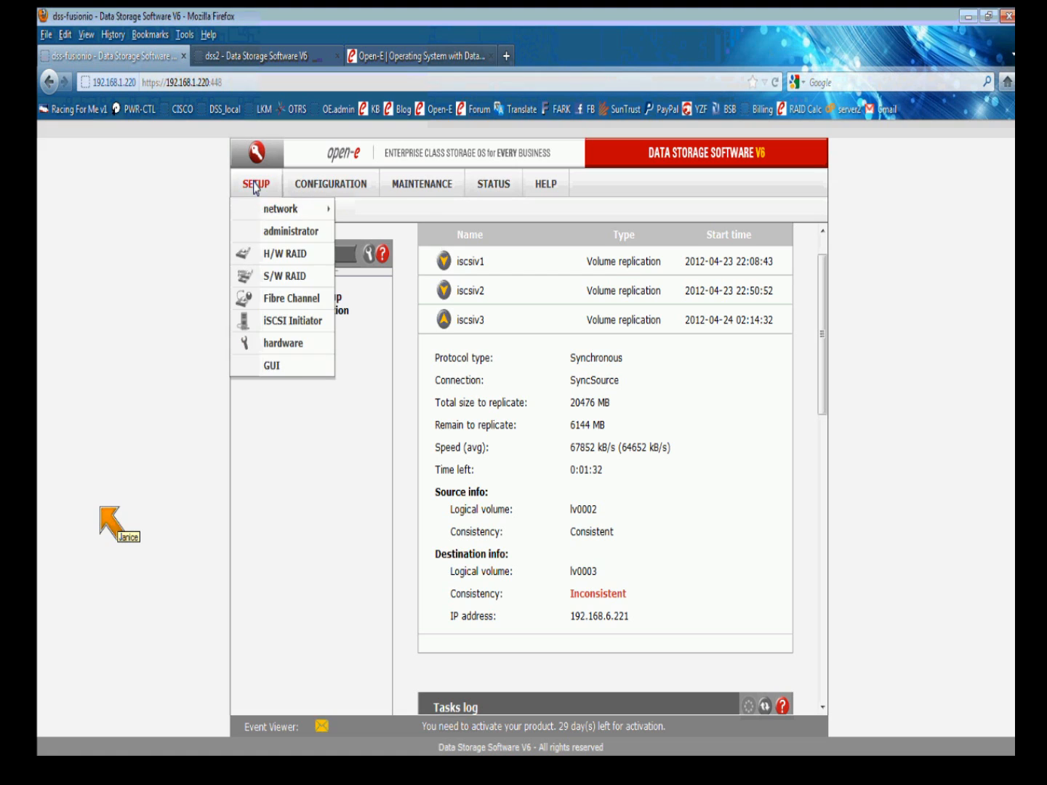
{"action": "mouse_move", "coordinate": [323, 208]}
{"action": "left_click", "coordinate": [375, 232]}
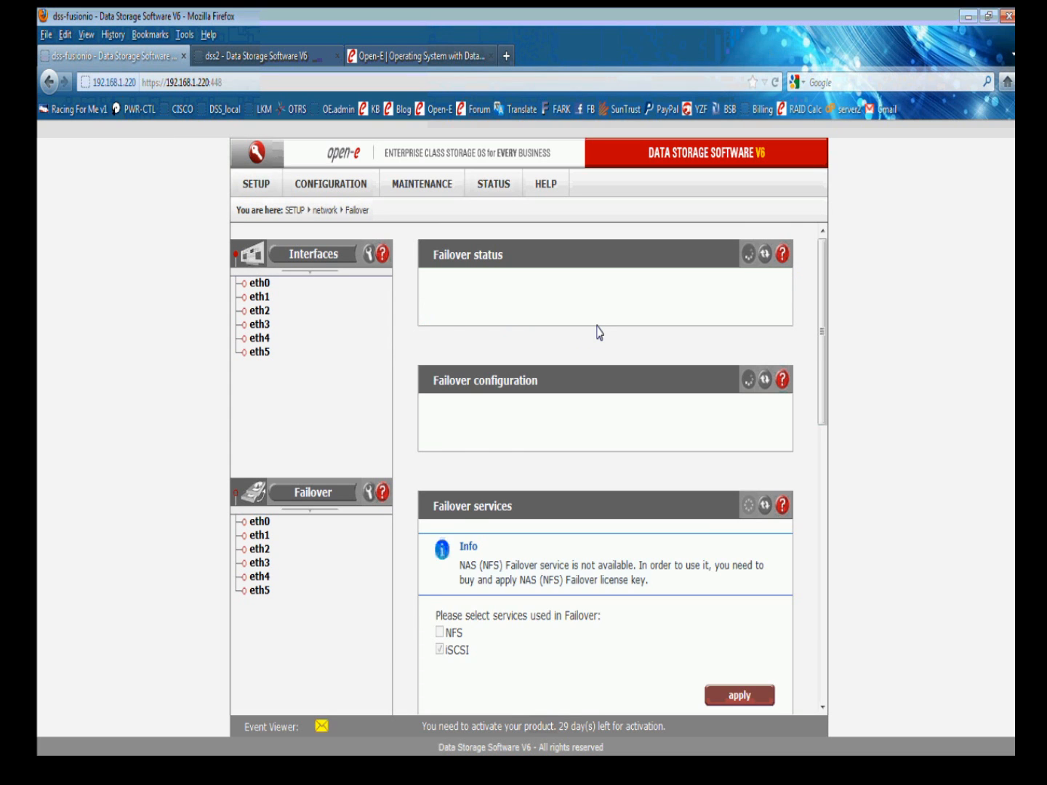
{"action": "scroll", "coordinate": [597, 333], "scroll_direction": "down", "scroll_amount": 5}
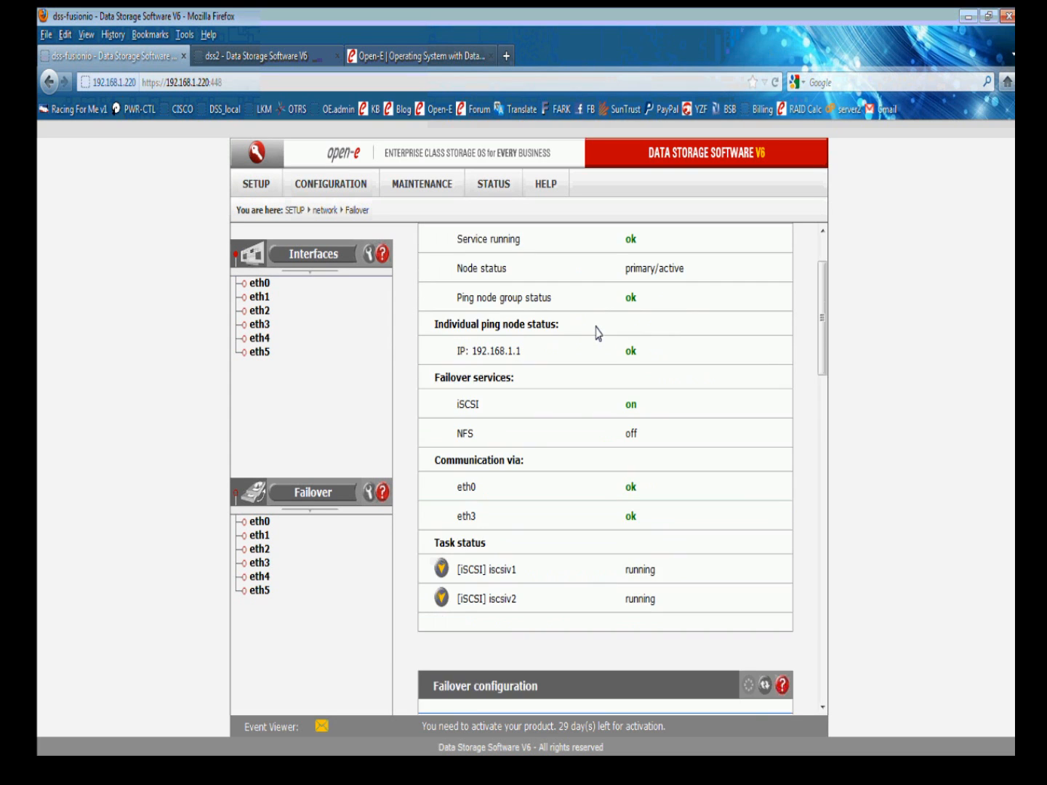
{"action": "scroll", "coordinate": [596, 334], "scroll_direction": "down", "scroll_amount": 8}
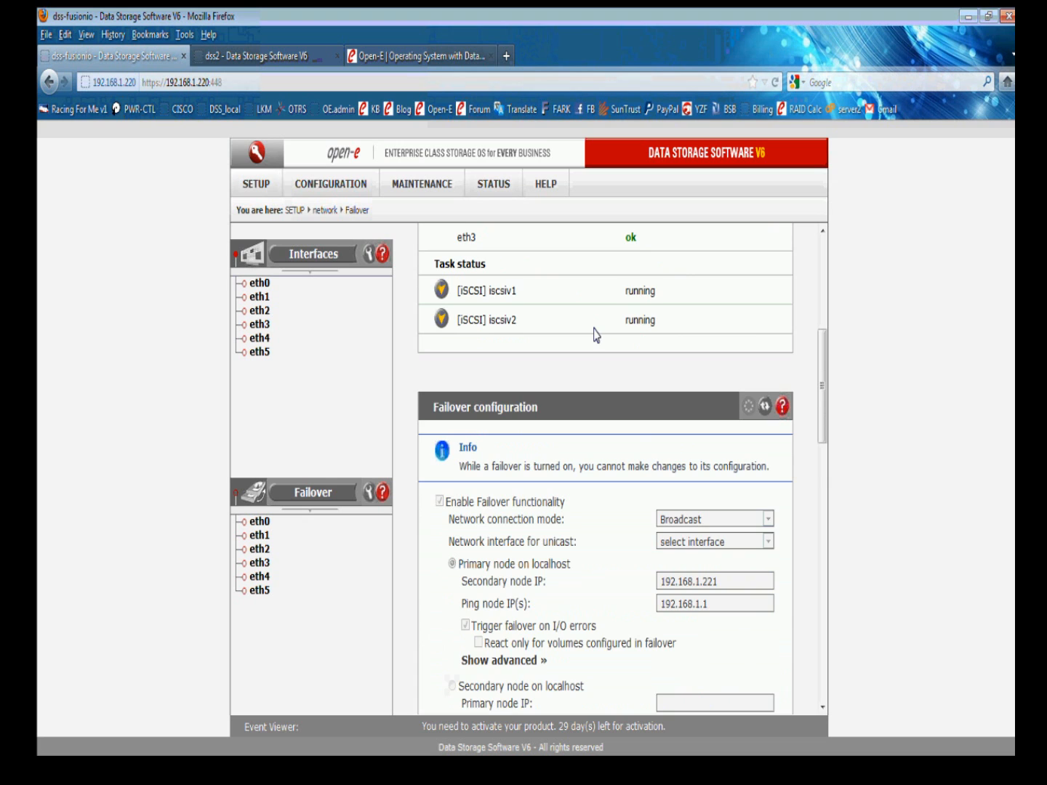
{"action": "scroll", "coordinate": [596, 337], "scroll_direction": "down", "scroll_amount": 8}
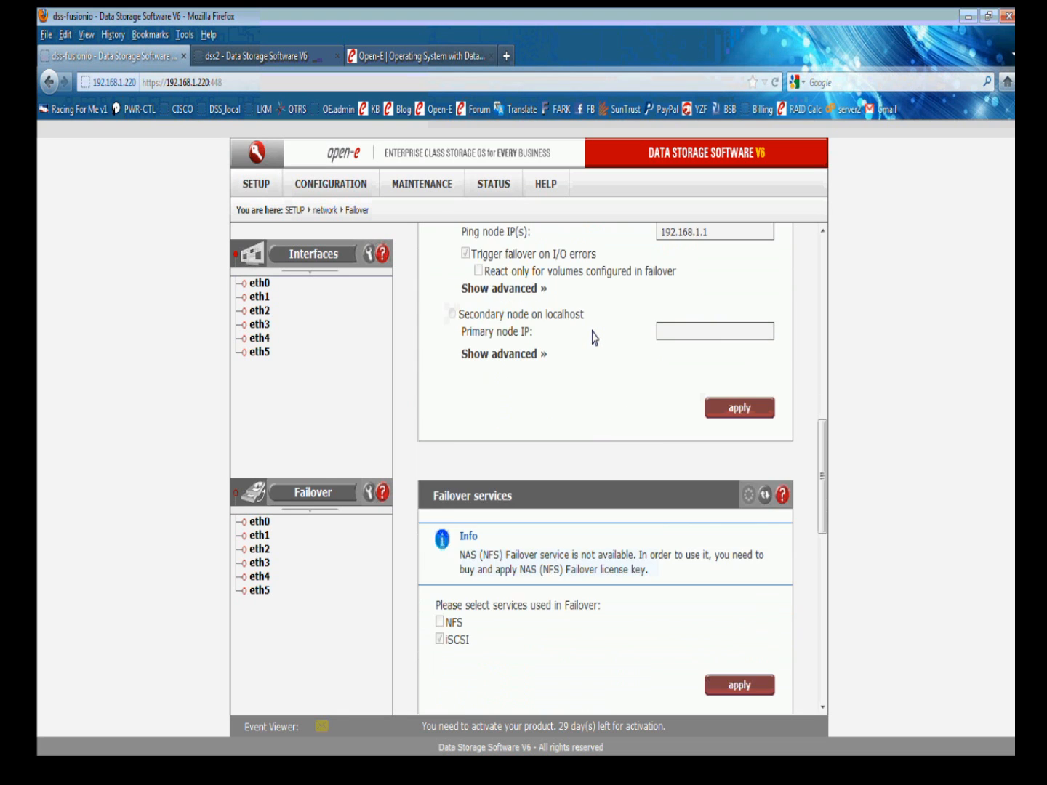
{"action": "scroll", "coordinate": [592, 338], "scroll_direction": "down", "scroll_amount": 5}
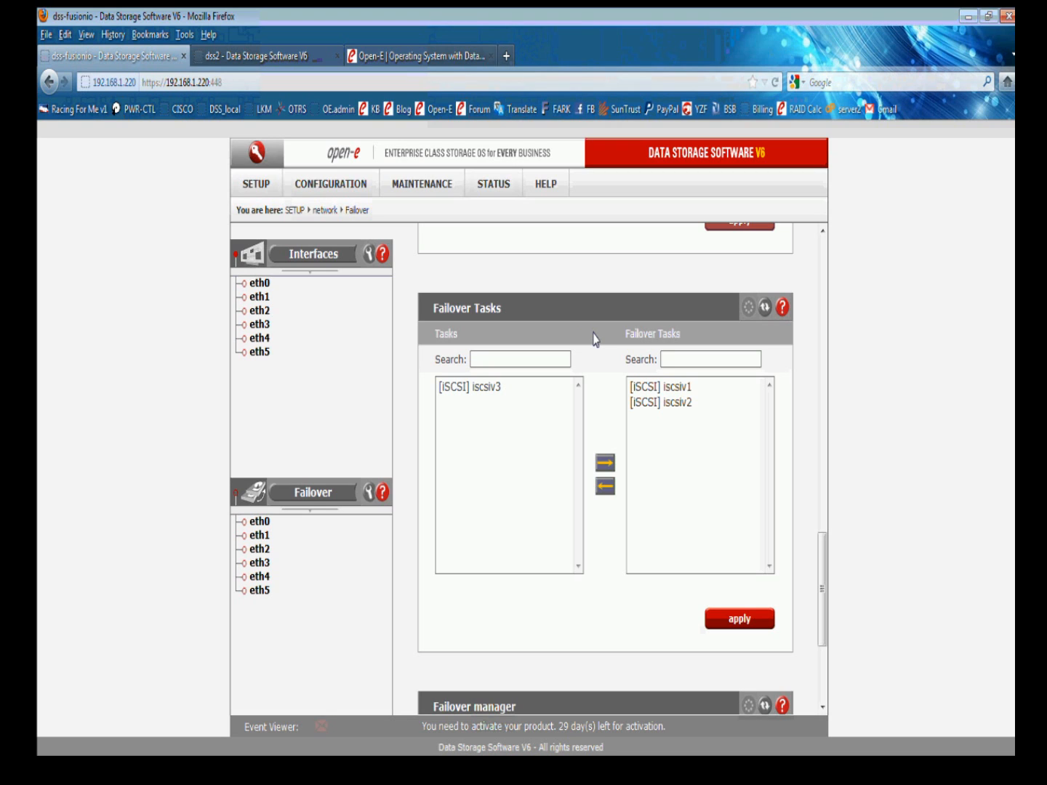
{"action": "left_click", "coordinate": [488, 390]}
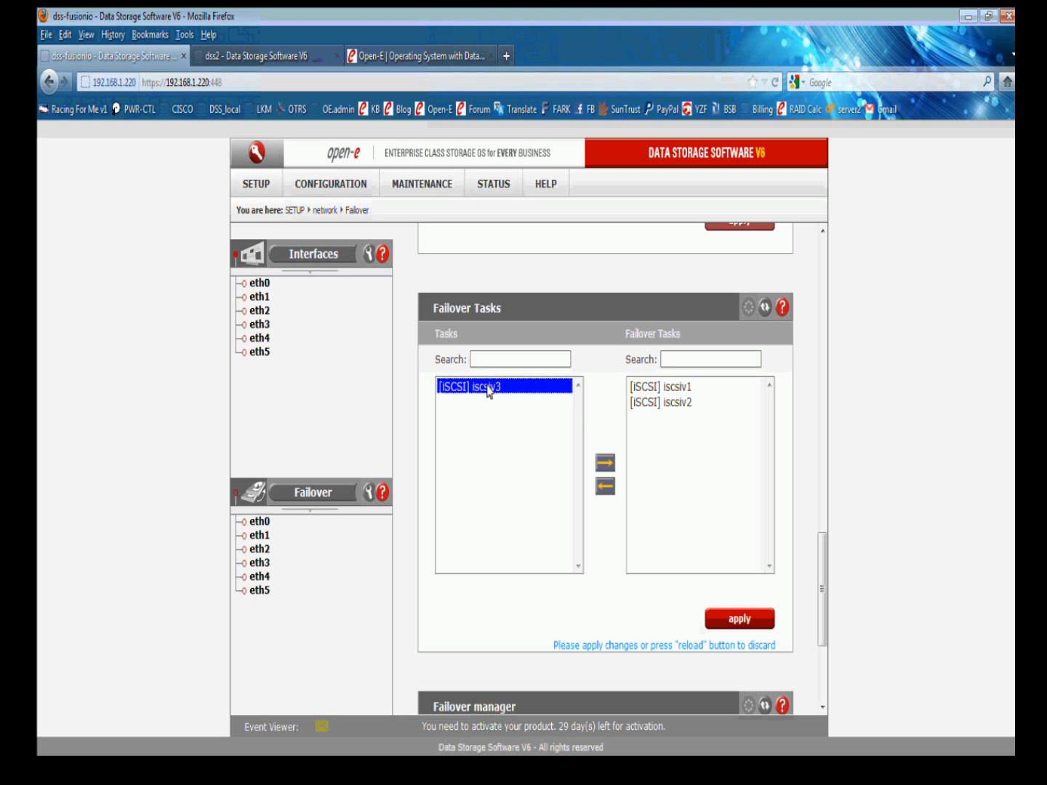
{"action": "left_click", "coordinate": [602, 465]}
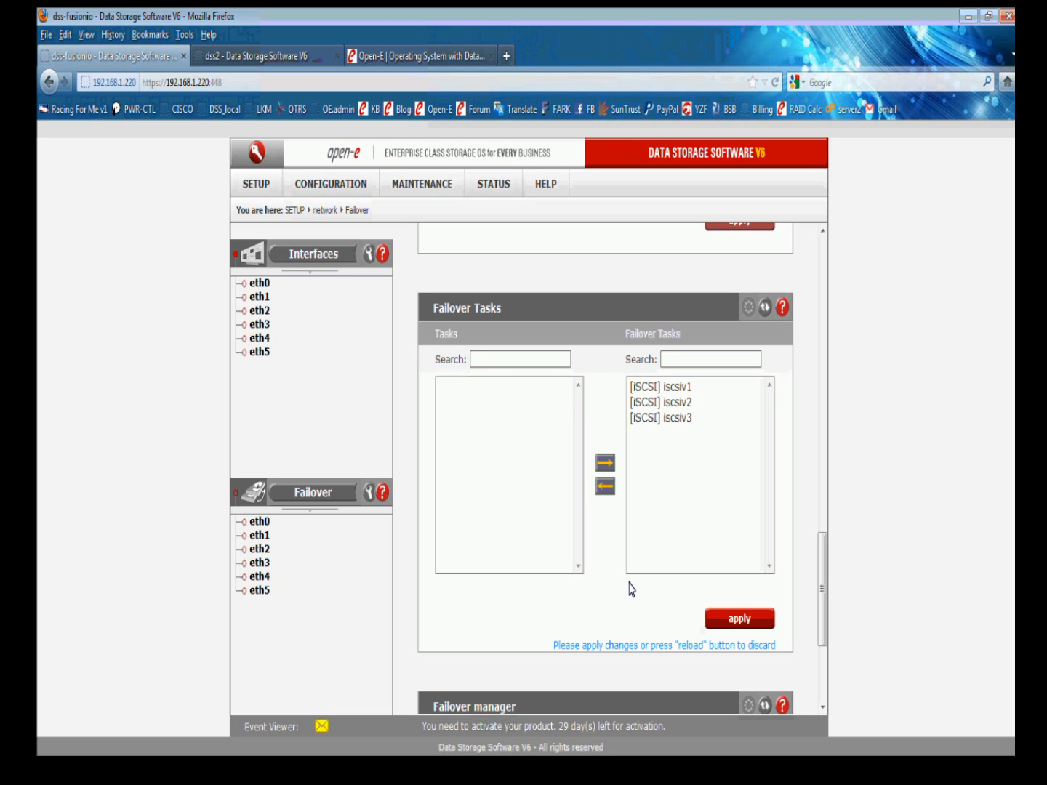
{"action": "left_click", "coordinate": [736, 618]}
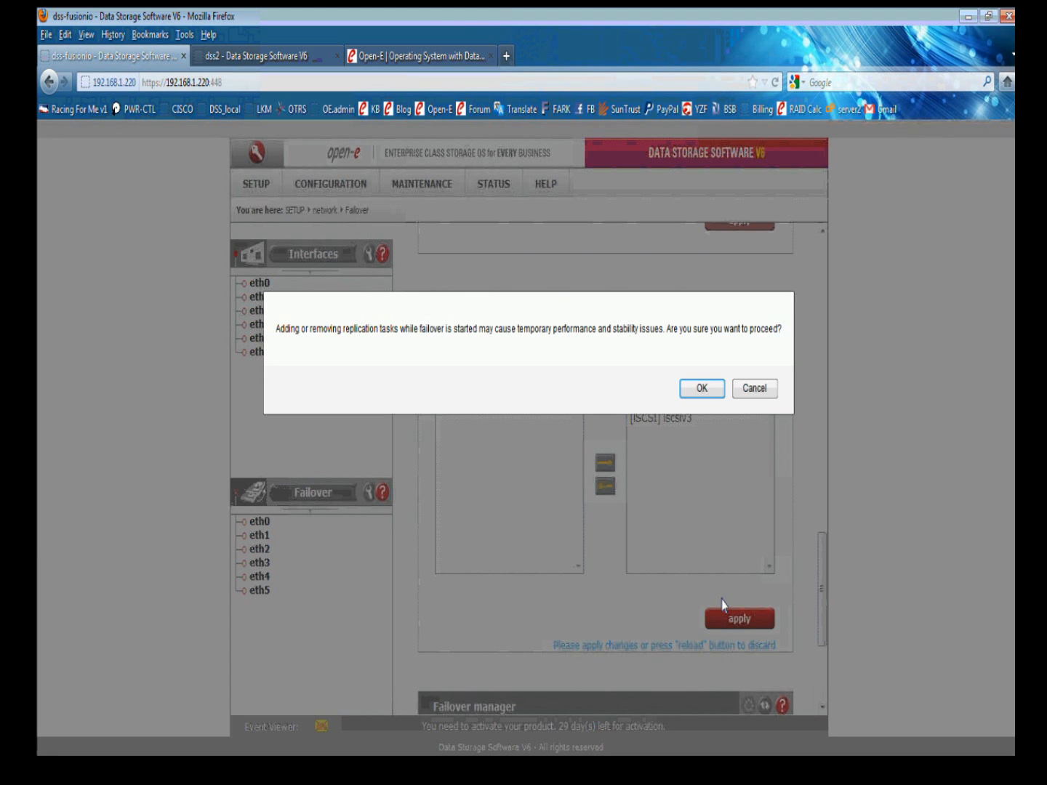
{"action": "key", "text": "Return"}
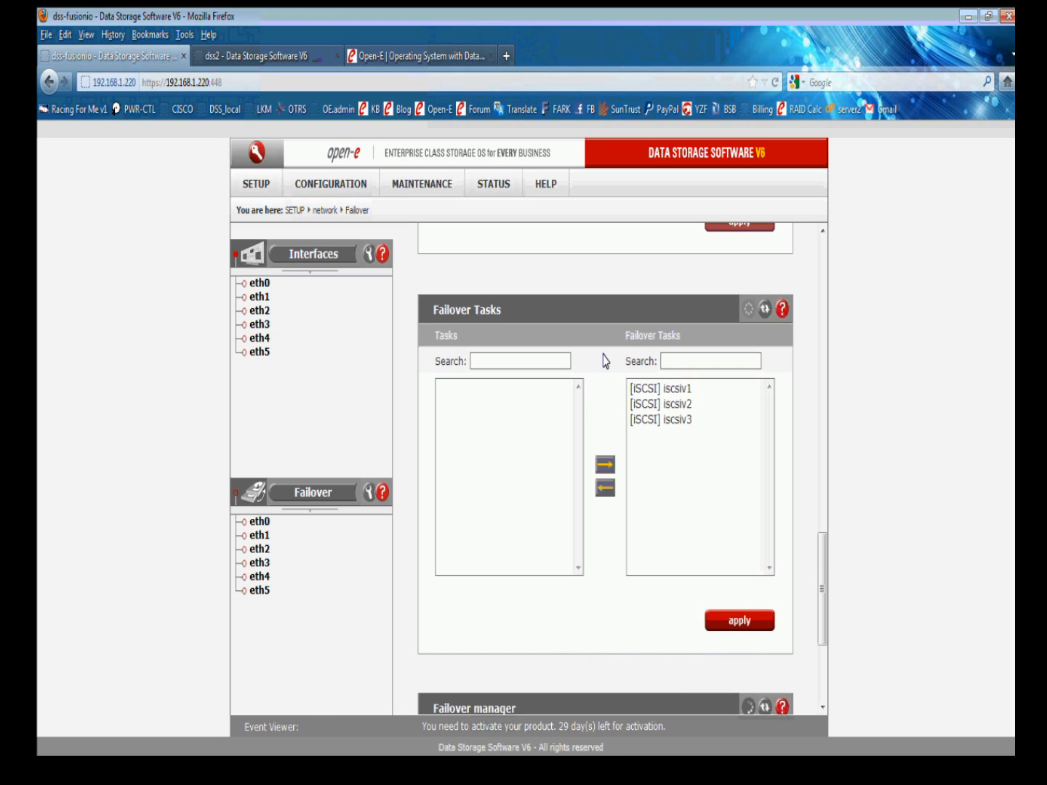
{"action": "scroll", "coordinate": [603, 355], "scroll_direction": "up", "scroll_amount": 1}
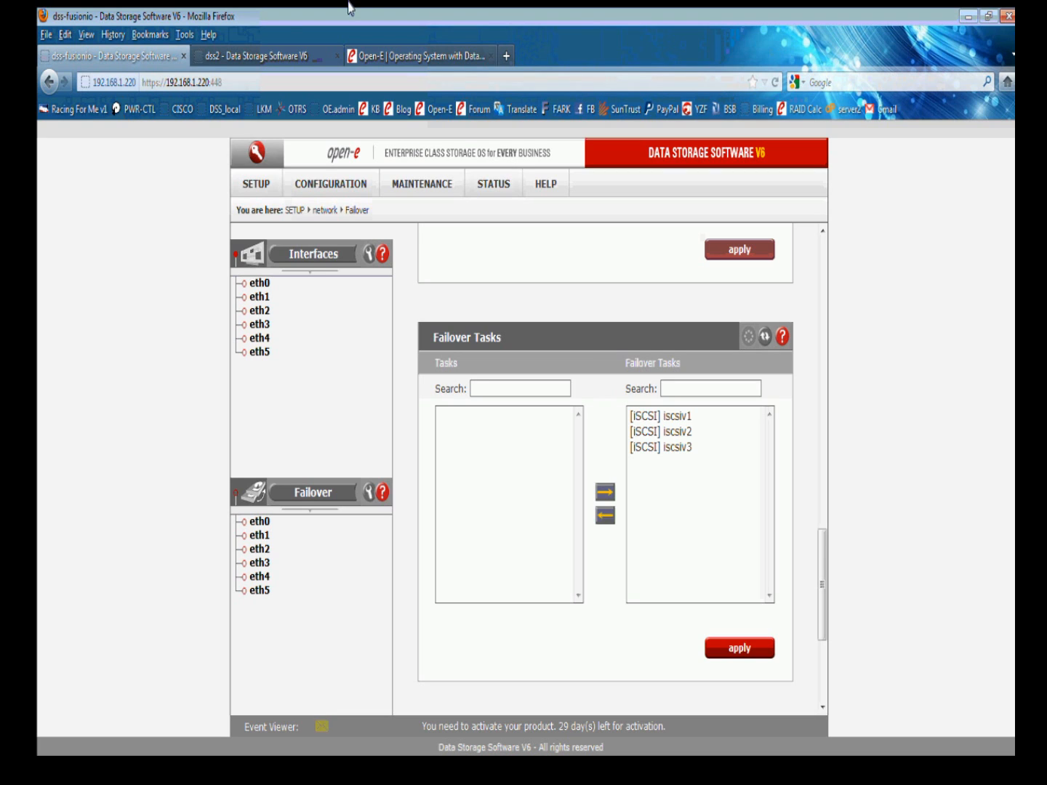
- View the dss2 server's volume replication page and switch to the PowerPoint presentation
{"action": "left_click", "coordinate": [394, 56]}
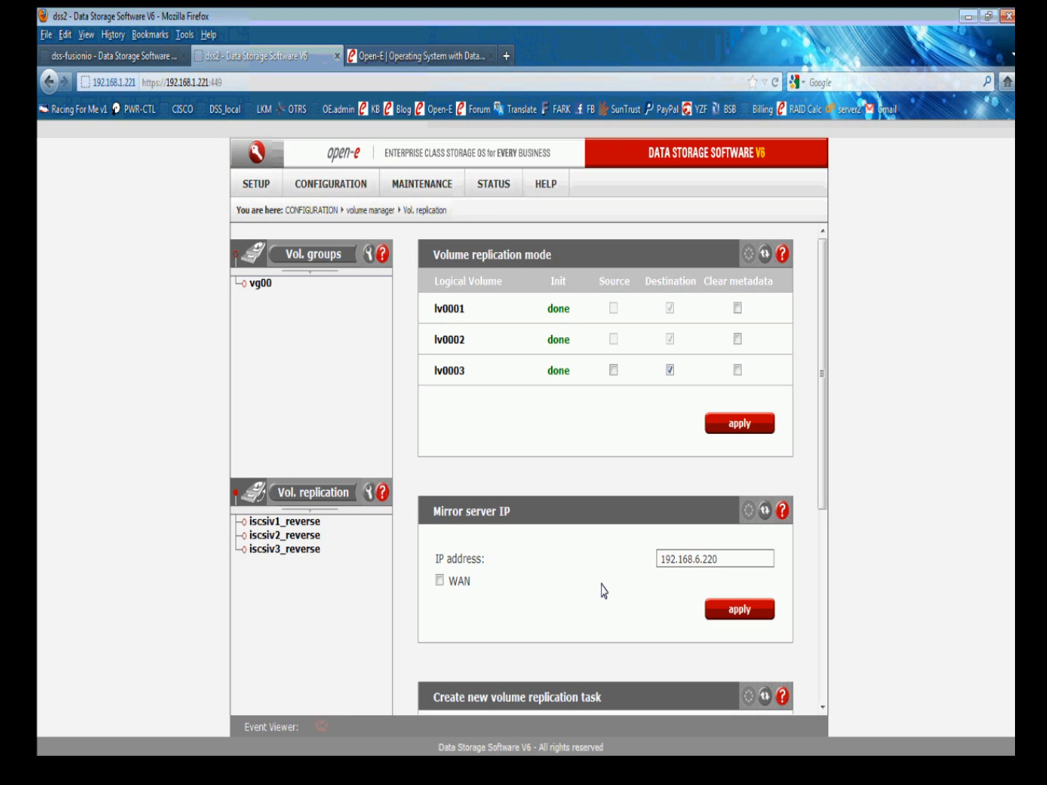
{"action": "left_click", "coordinate": [419, 774]}
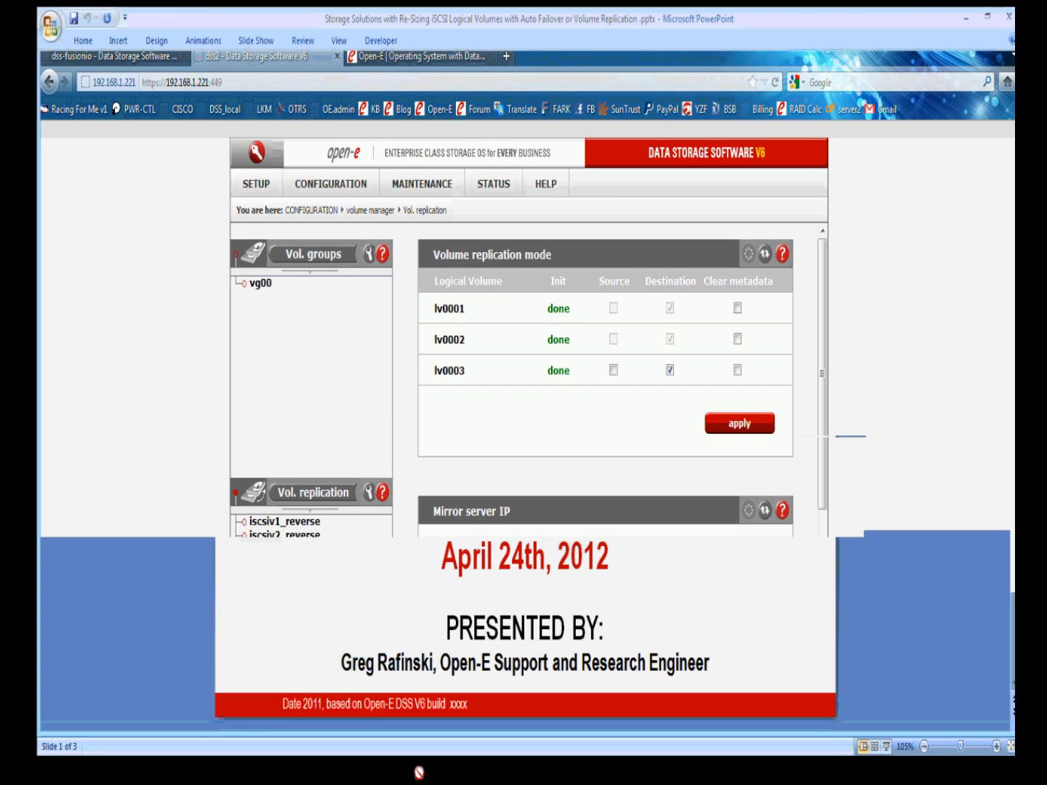